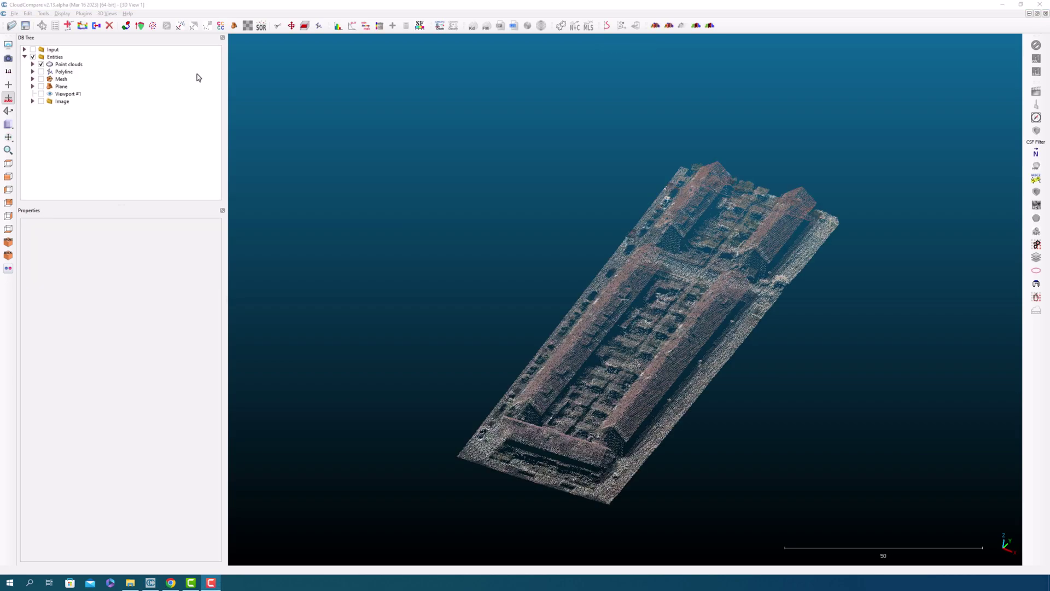
Step: Select the point cloud and switch the 3D view to object-centered perspective
left_click(59, 64)
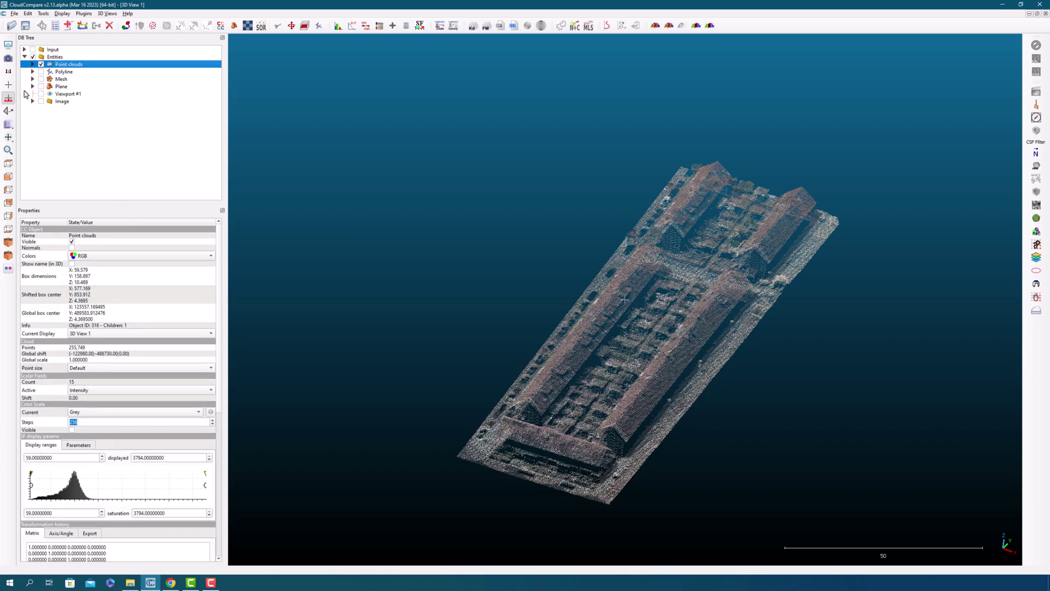
left_click(8, 131)
left_click(49, 133)
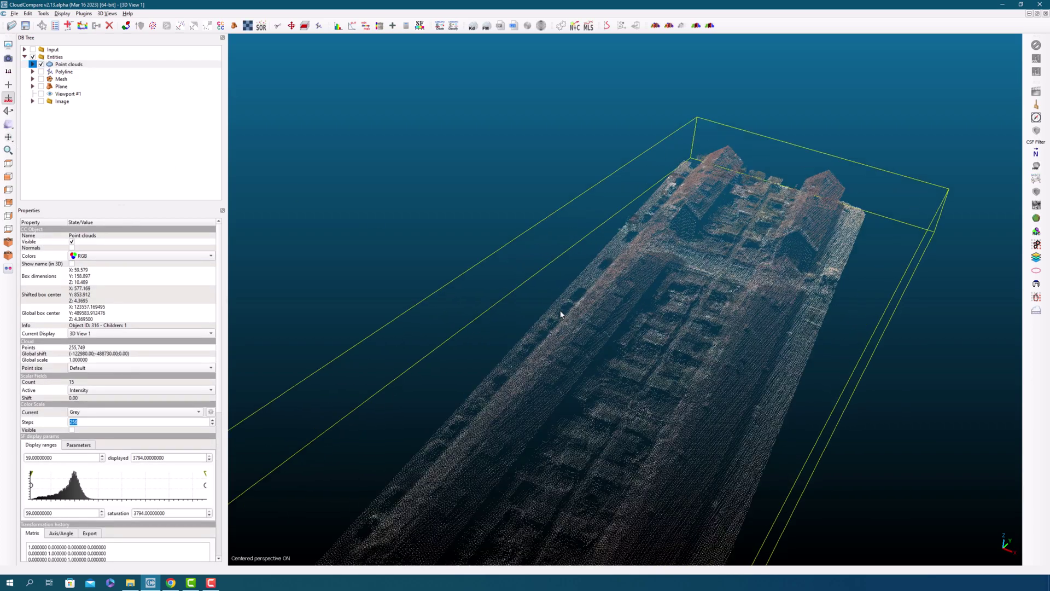
scroll(586, 279, "down", 5)
left_click_drag(587, 280, 549, 288)
Step: Show the Input data to examine the cropped housing block within the full scene, and hide Input again
left_click(33, 50)
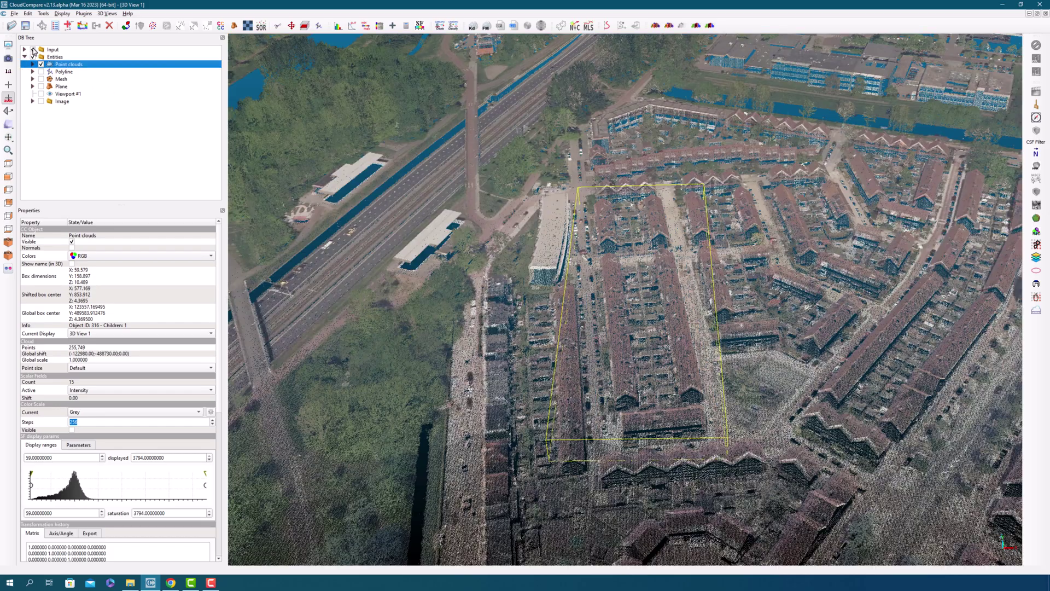
scroll(651, 235, "down", 10)
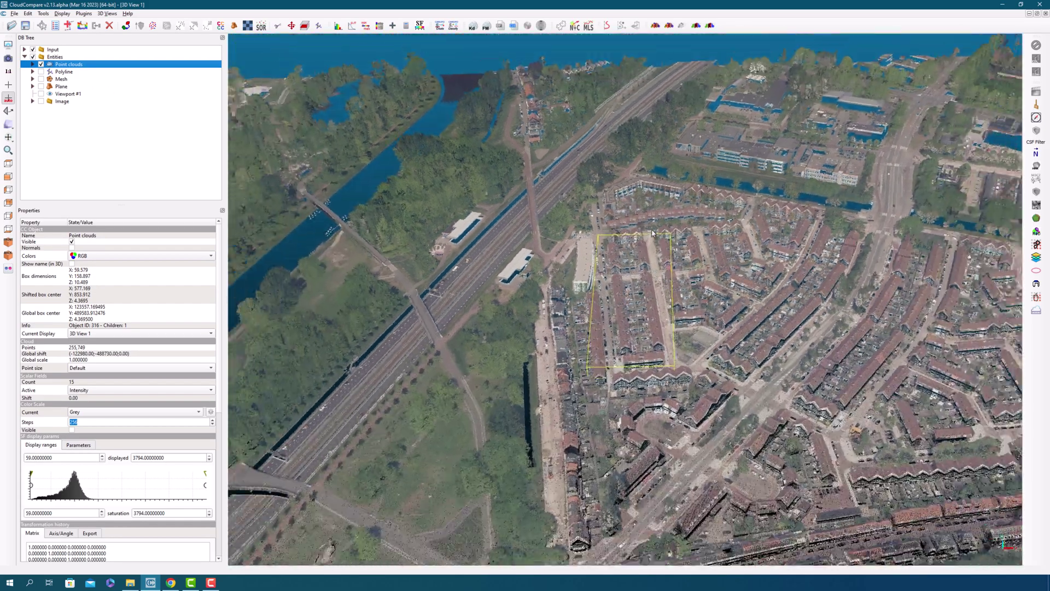
scroll(651, 235, "down", 3)
scroll(625, 330, "up", 12)
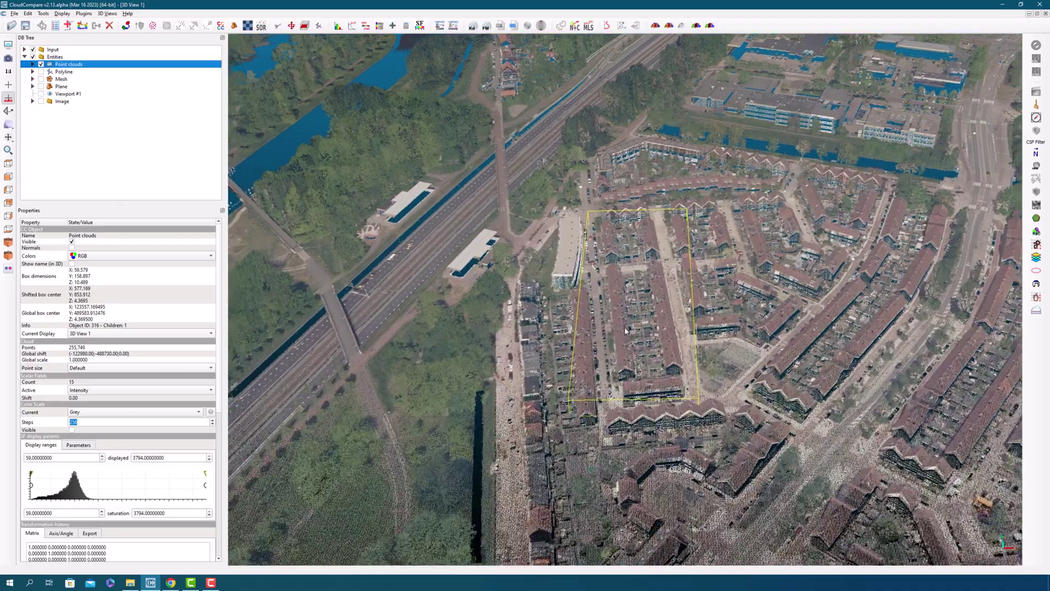
left_click_drag(626, 330, 404, 264)
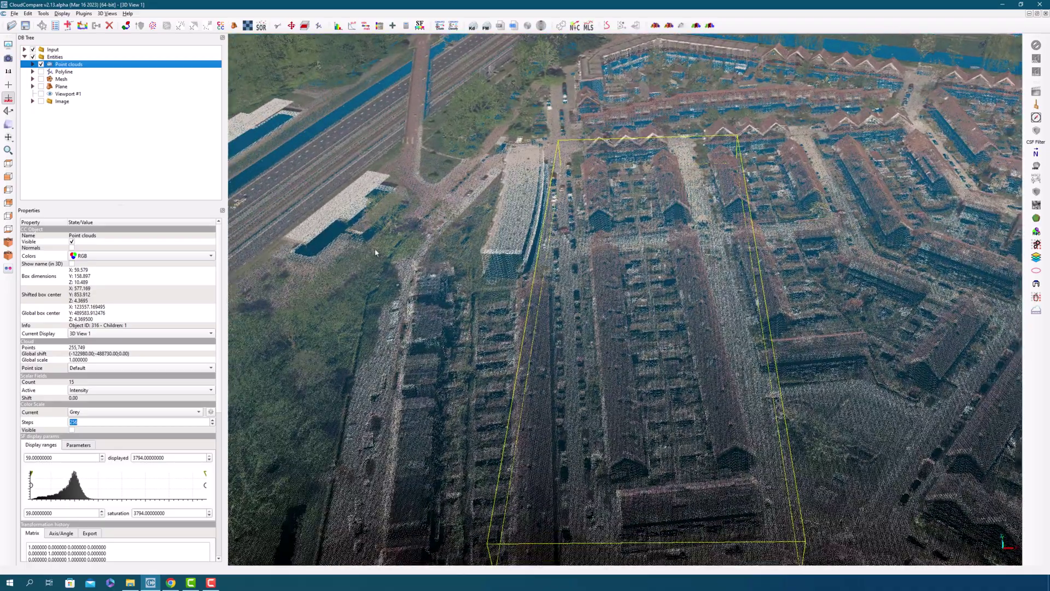
left_click(41, 64)
left_click(41, 64)
left_click(33, 49)
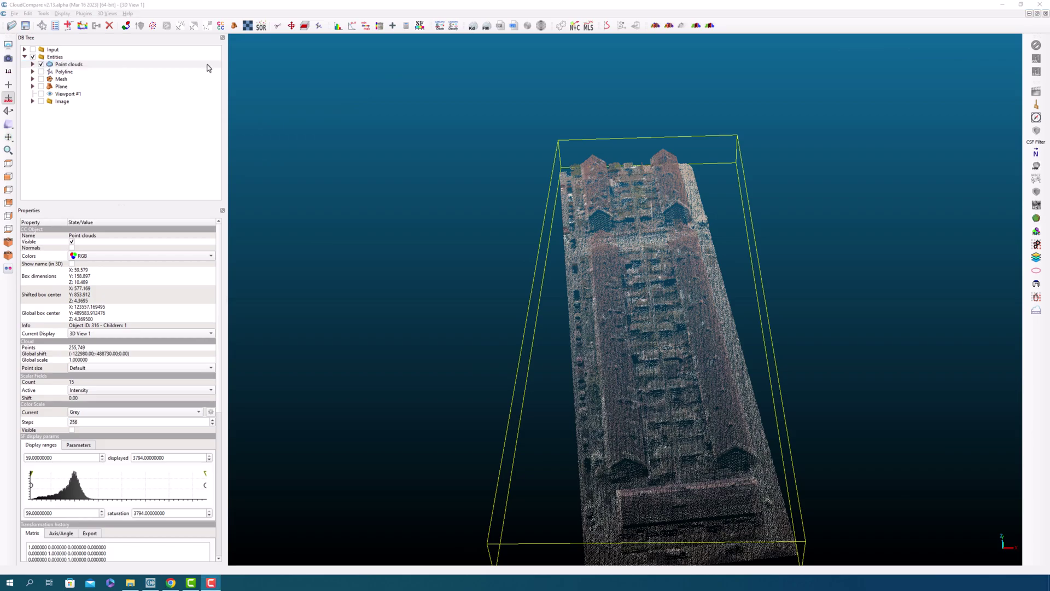
Step: Expand the Point clouds entry and enlarge the default point size to 4 for a close view of the houses
left_click(33, 64)
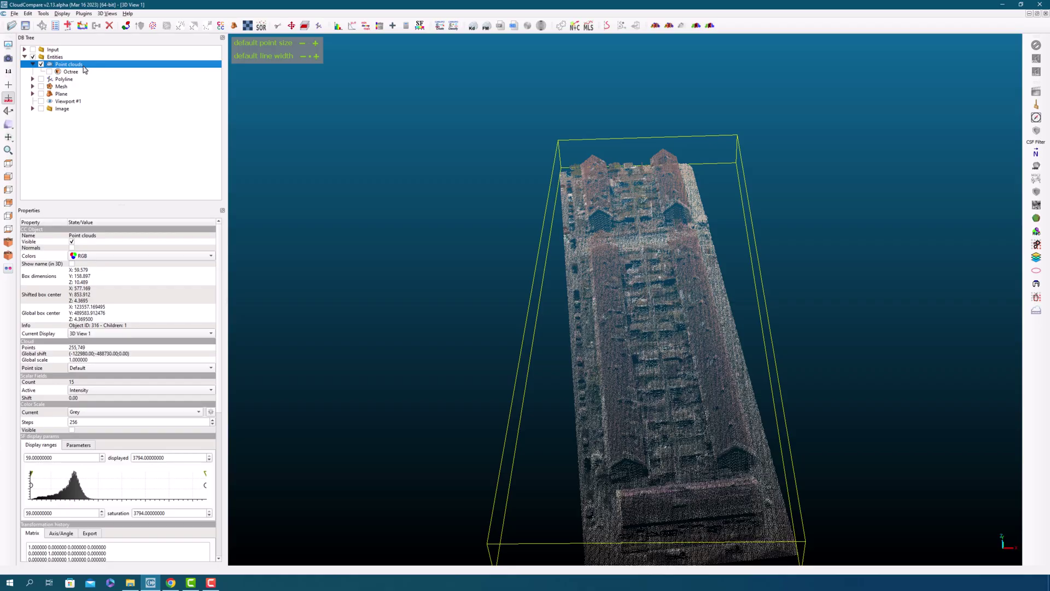
left_click_drag(598, 453, 523, 250)
left_click_drag(409, 298, 573, 375)
scroll(645, 282, "up", 6)
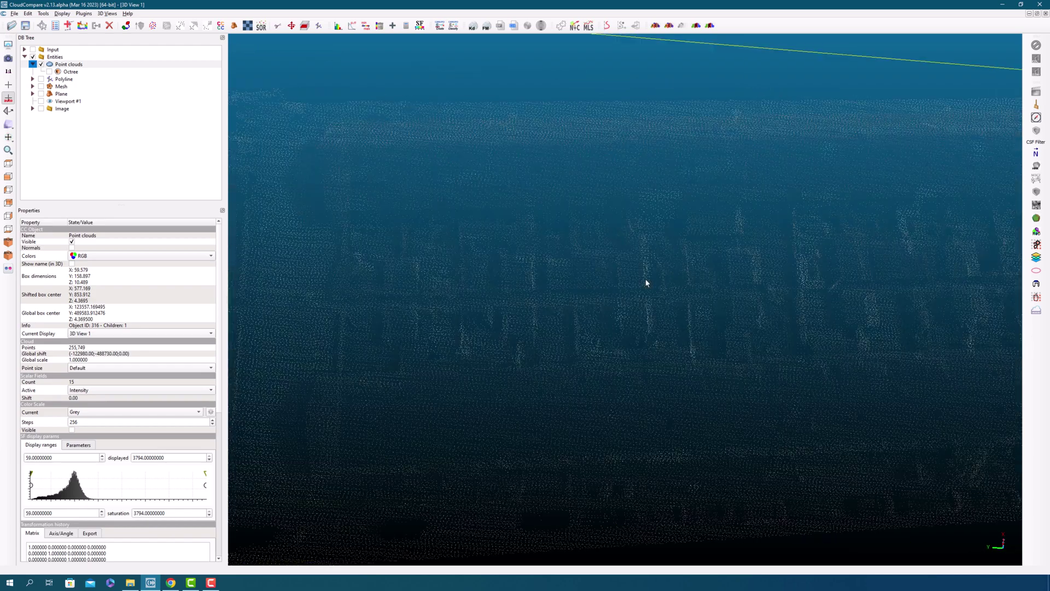
mouse_move(635, 258)
left_mouse_down()
mouse_move(582, 225)
mouse_move(628, 252)
left_mouse_up()
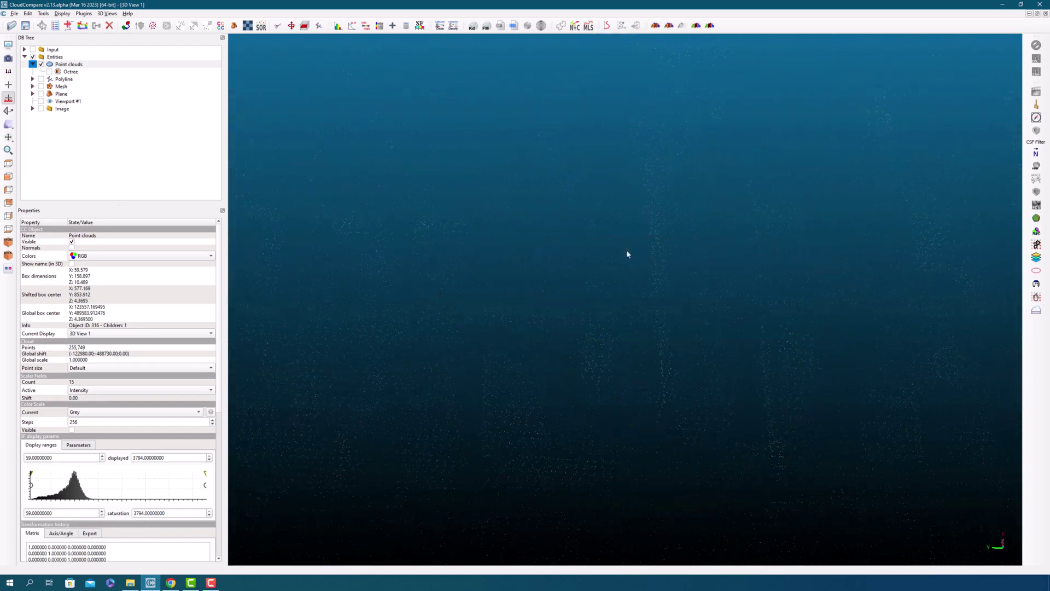
left_click(314, 44)
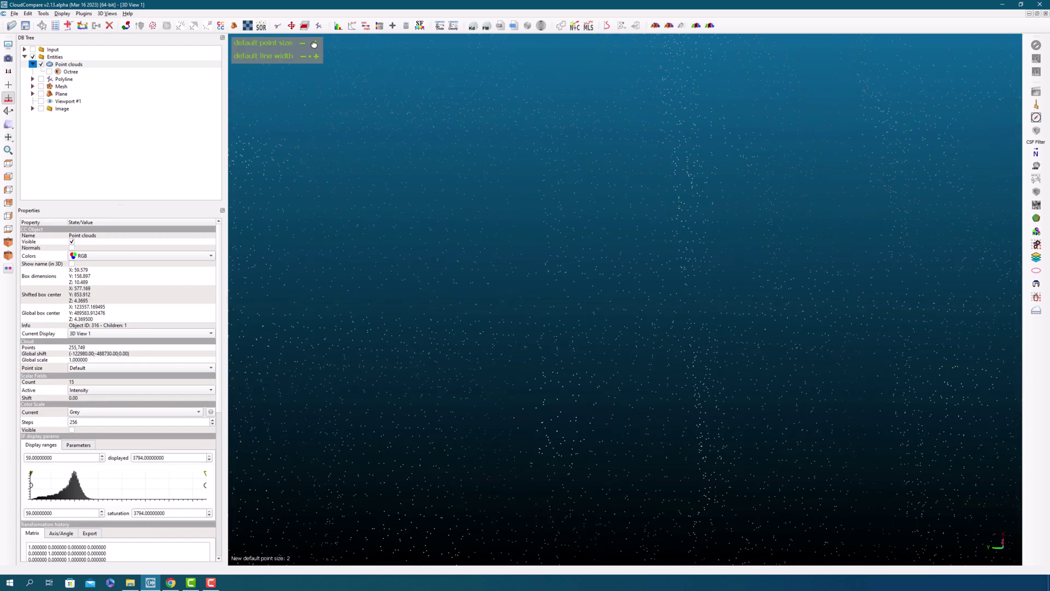
left_click(315, 43)
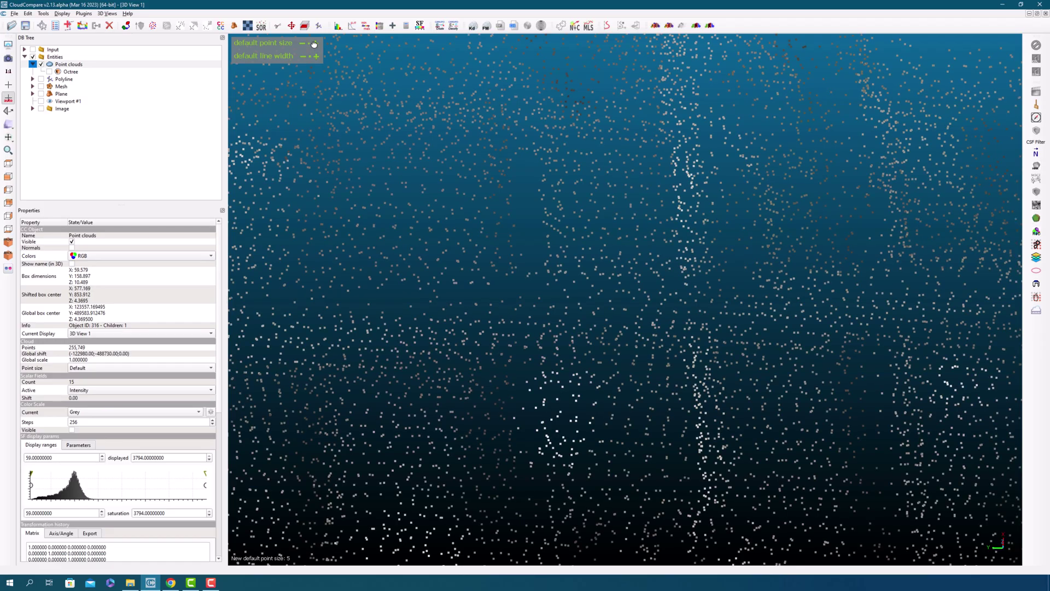
scroll(567, 241, "up", 3)
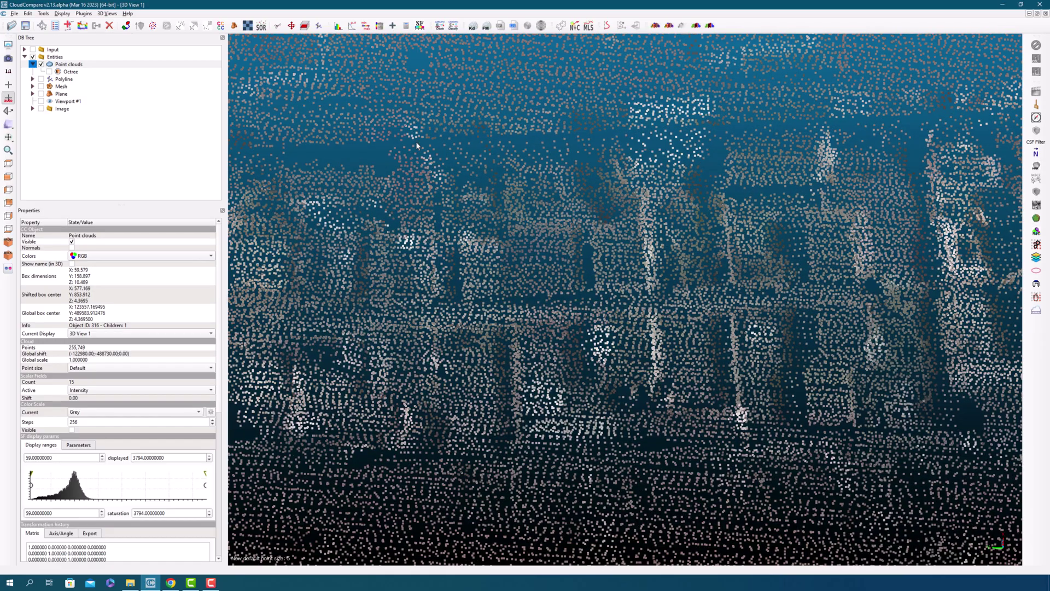
left_click(302, 45)
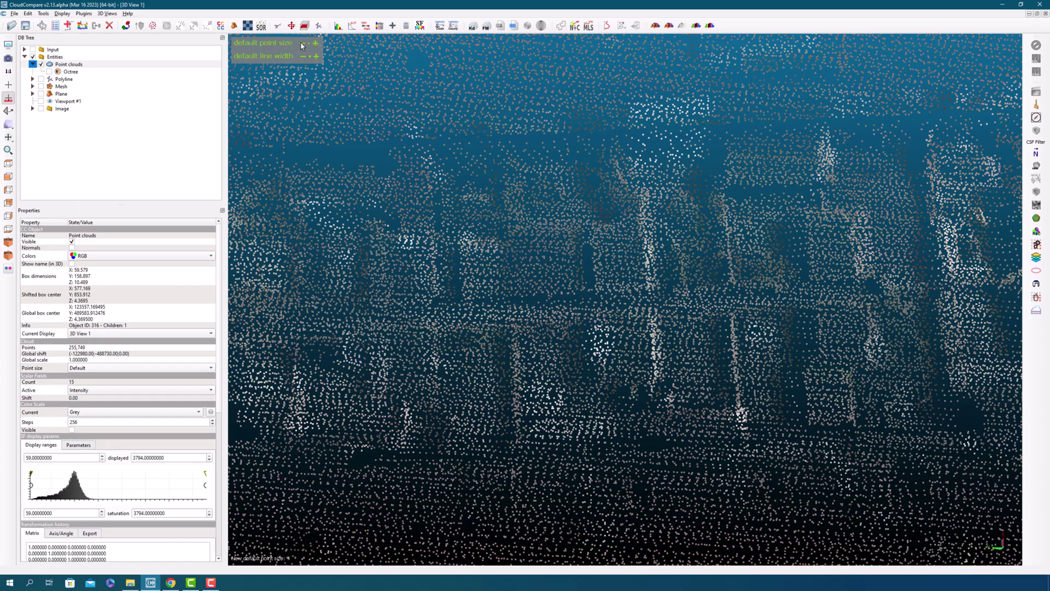
Step: Pick a single point near the roof edge of the far house row to display its coordinates, normal and color
left_click_drag(389, 103, 346, 222)
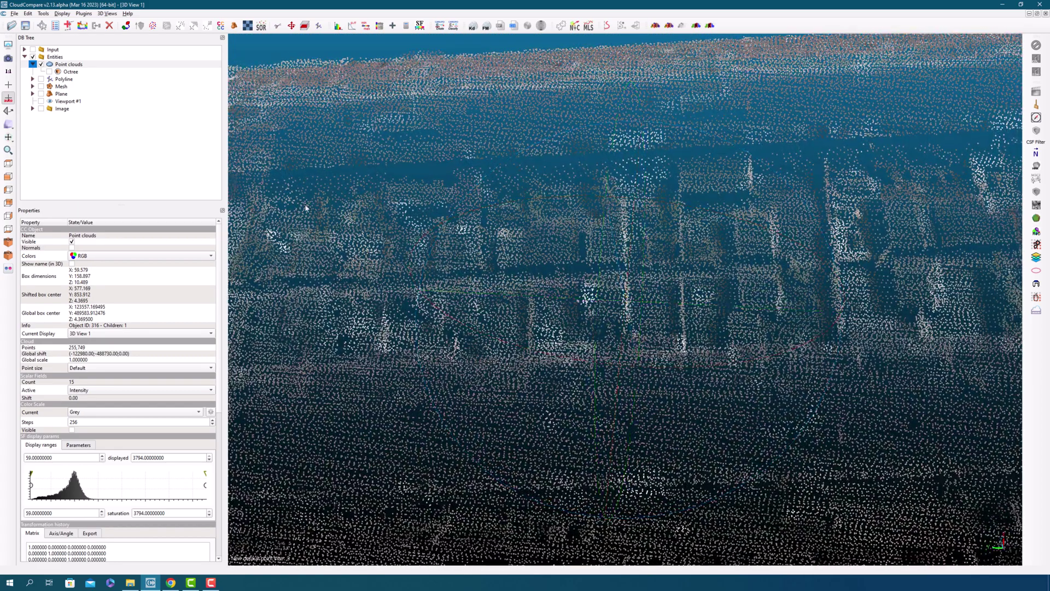
left_click(42, 25)
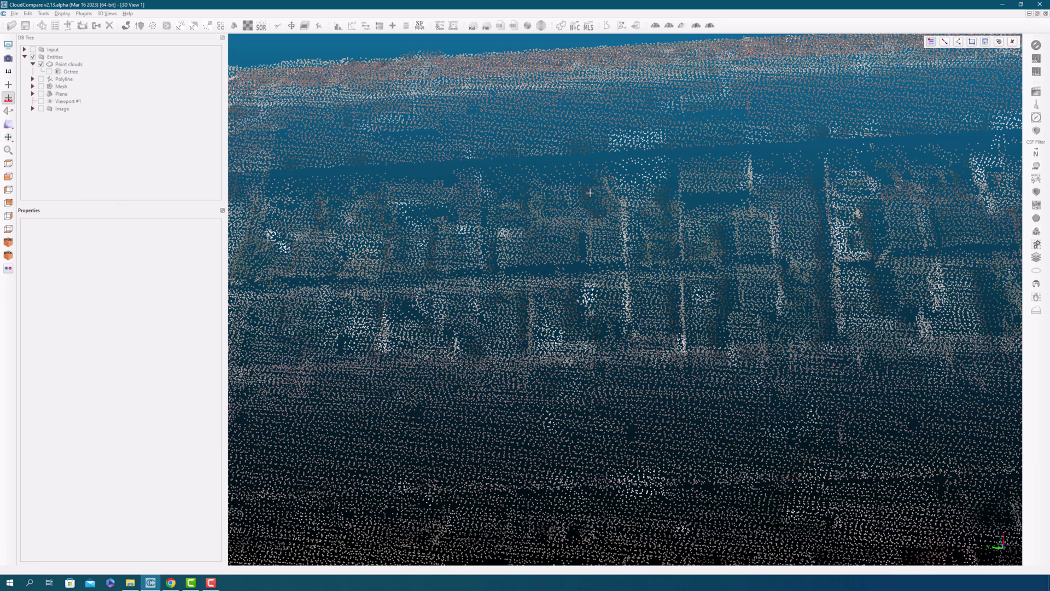
left_click(564, 166)
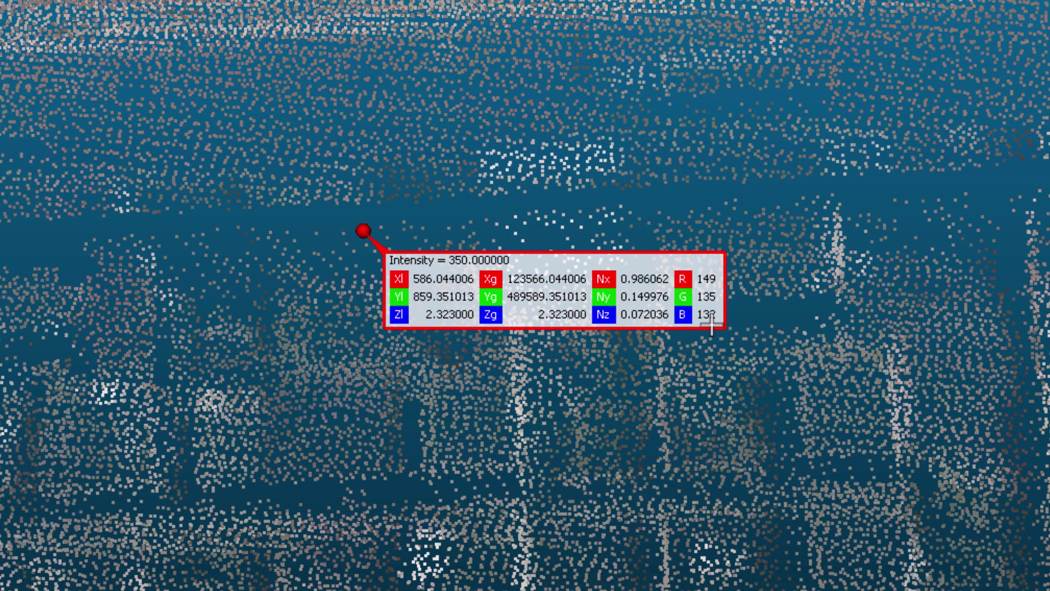
Step: Measure the distance from the picked roof-edge point to the far corner of the cross street
scroll(428, 220, "down", 10)
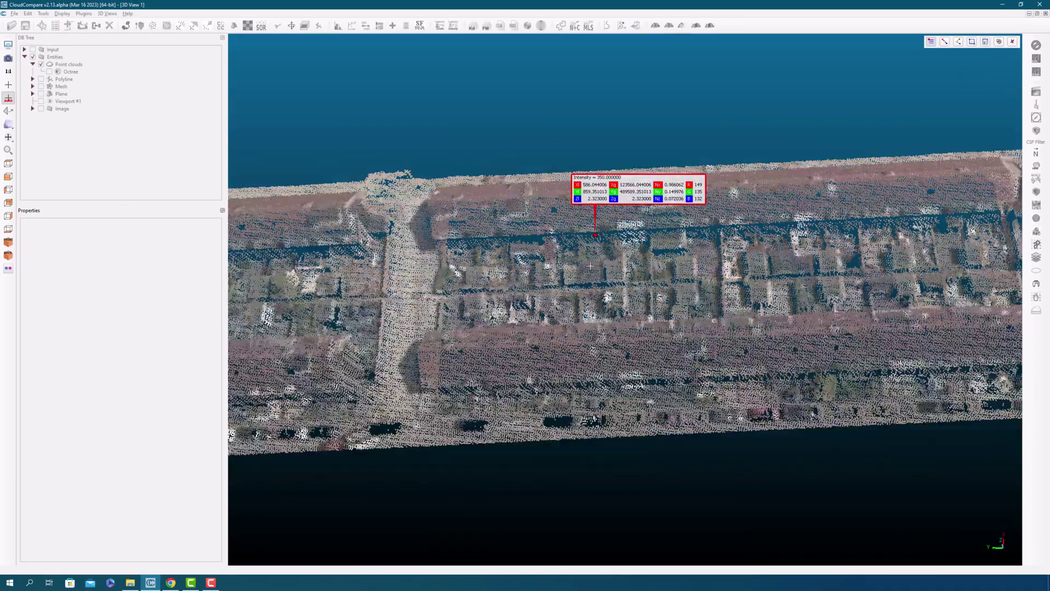
scroll(590, 267, "down", 3)
left_click_drag(590, 266, 976, 72)
scroll(439, 275, "up", 2)
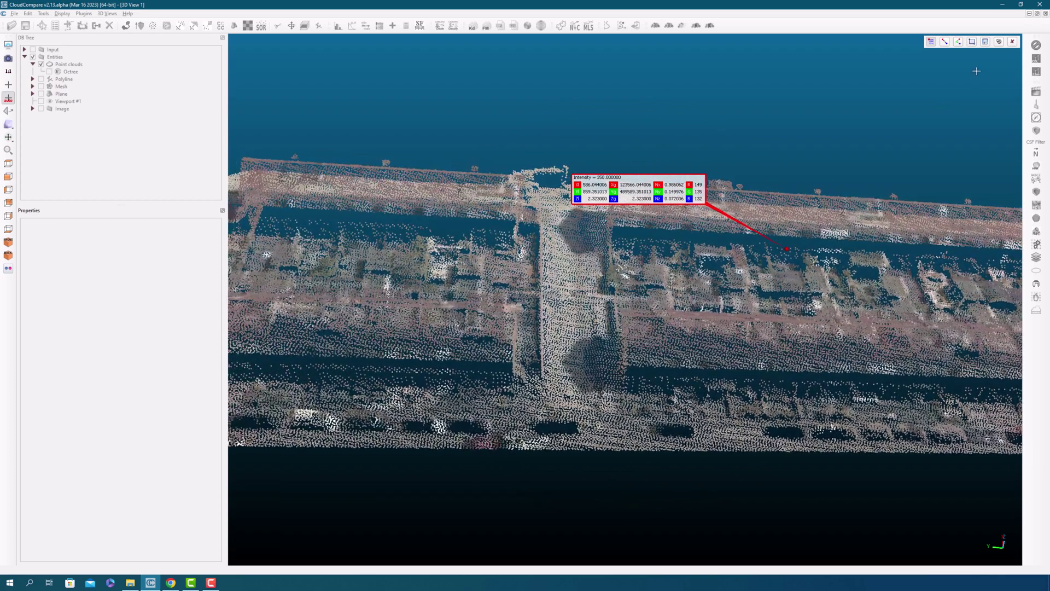
left_click(945, 43)
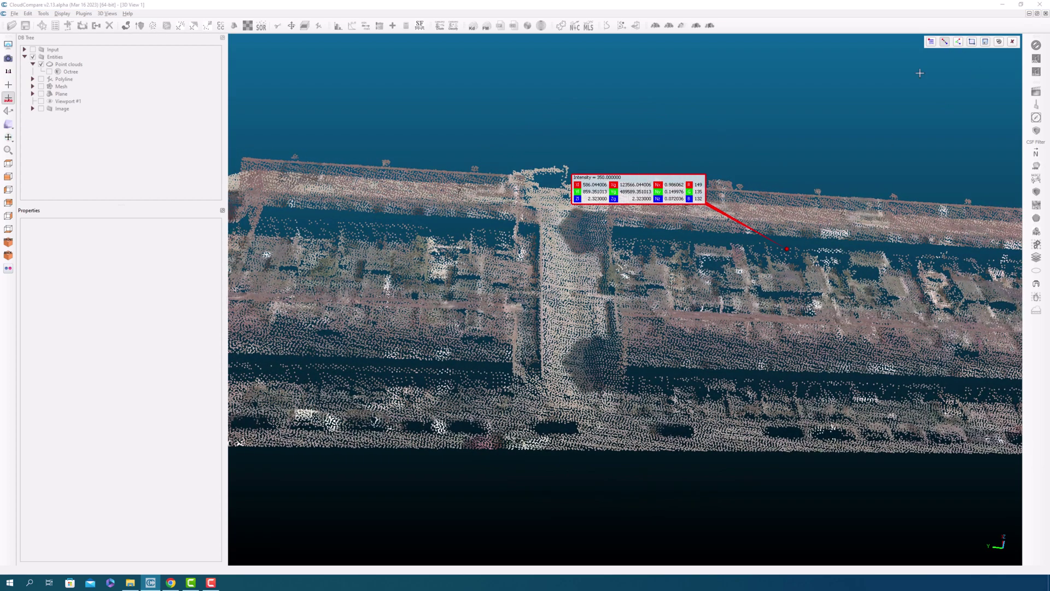
left_click(540, 215)
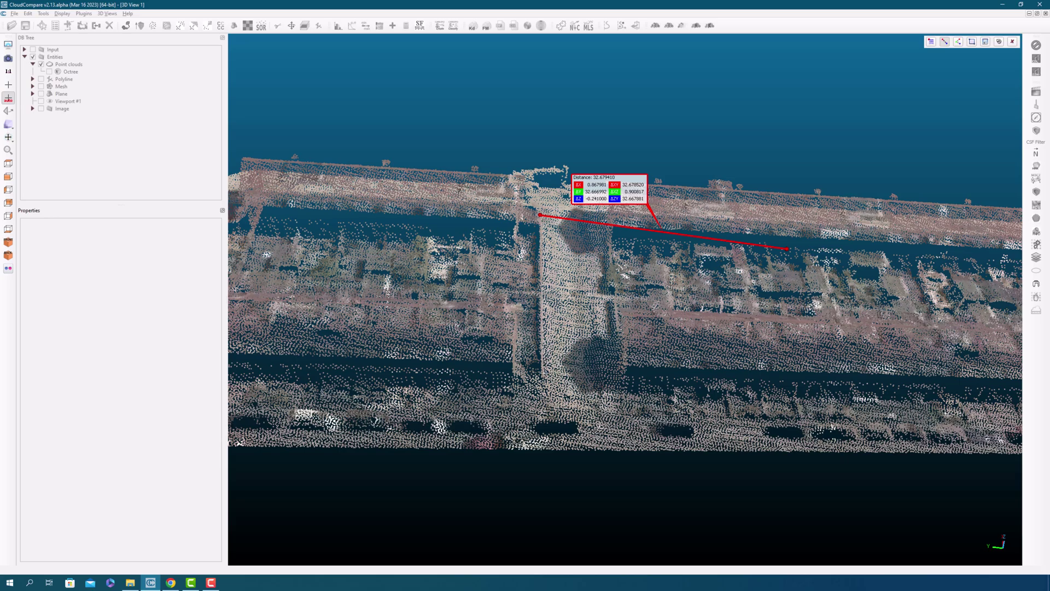
Step: Measure the distance between two points along one edge of the cross street, and clear the measurement
left_click(542, 377)
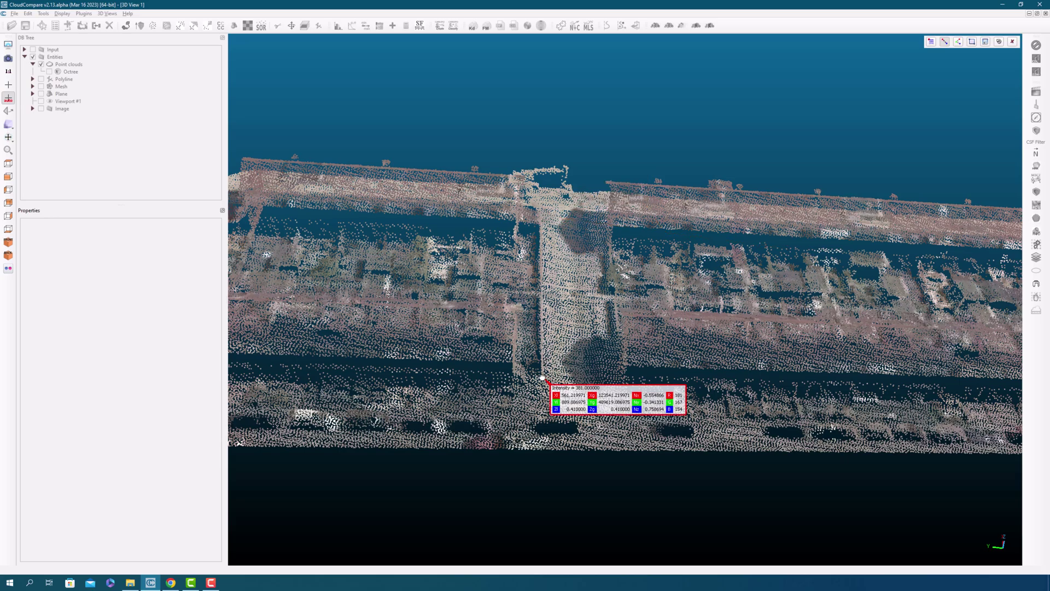
left_click(543, 210)
left_click_drag(543, 210, 467, 228)
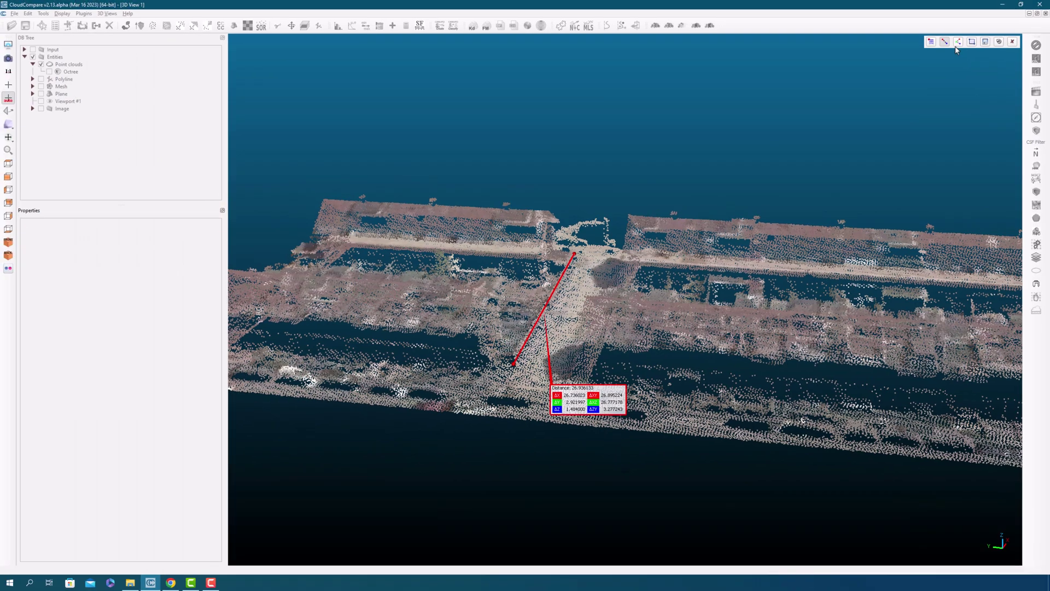
left_click(999, 42)
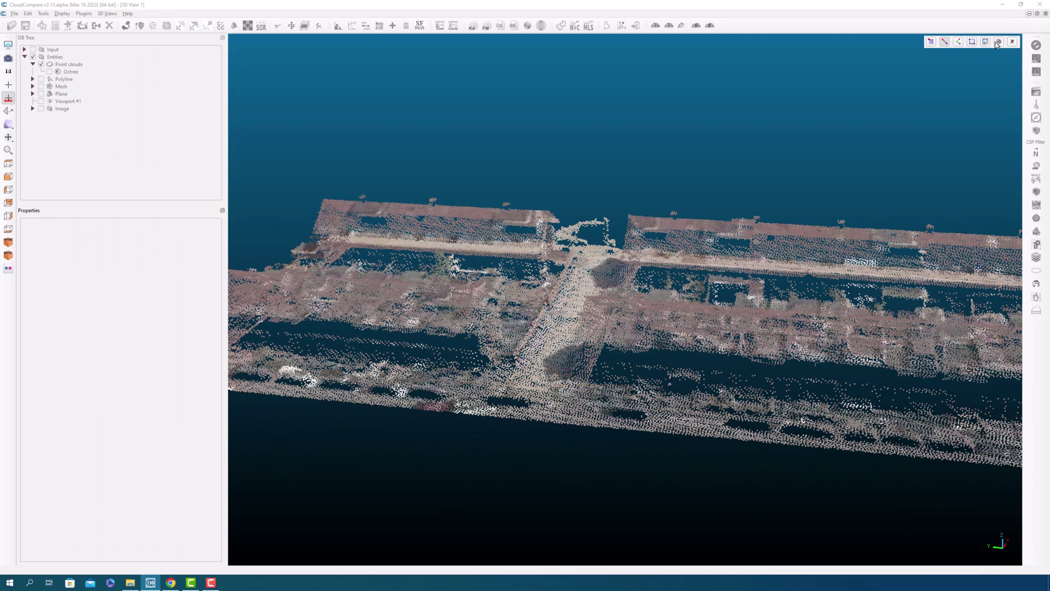
Step: Measure a triangular area from three points: two along the cross street's edge and one at the short block's near corner
left_click(960, 42)
left_click(579, 252)
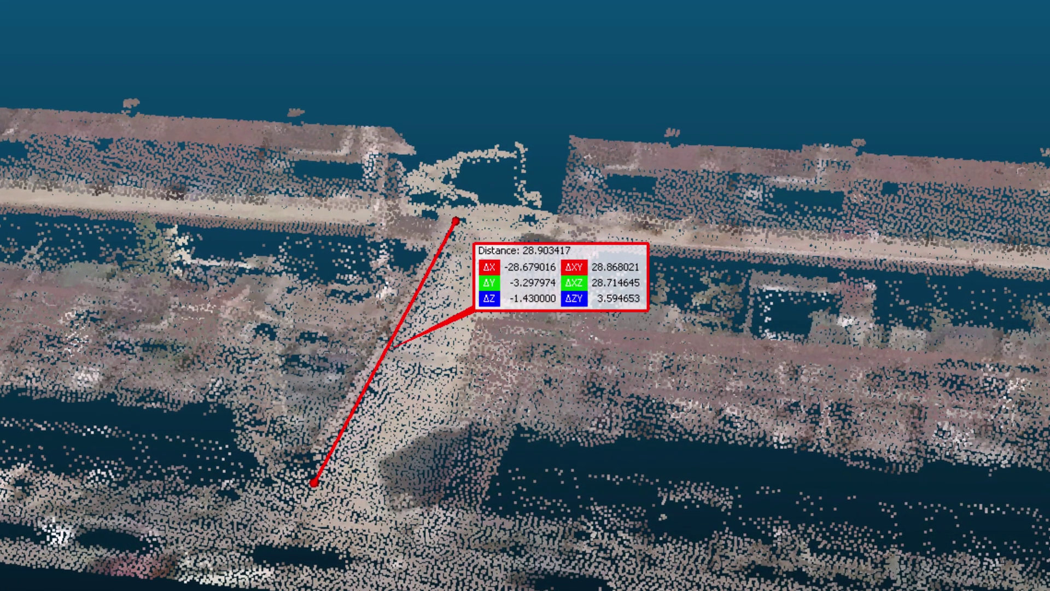
left_click(236, 352)
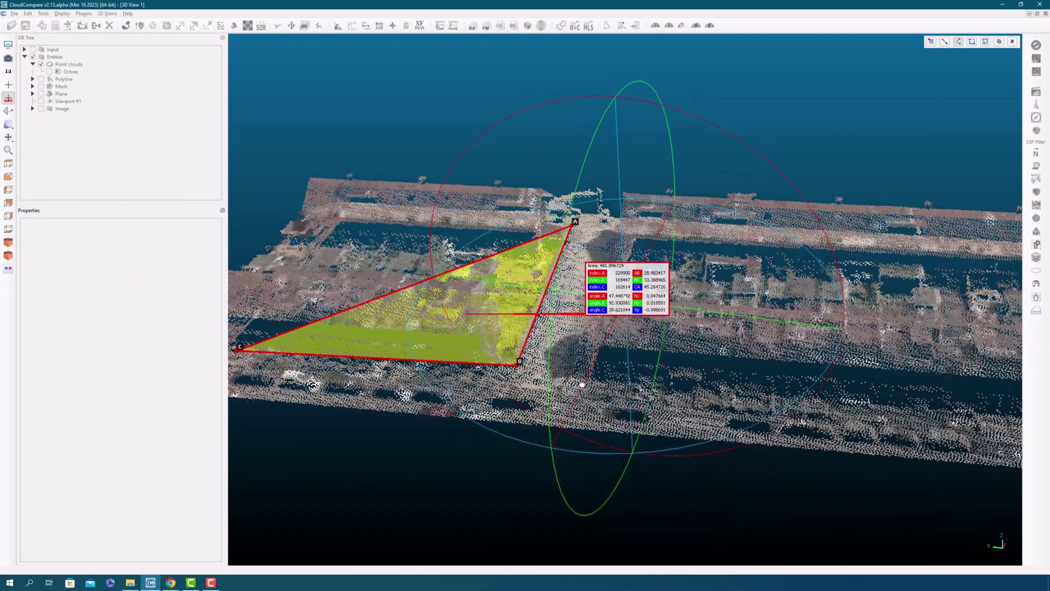
Step: Reposition the area label beside the triangle and save it under the point cloud
left_click_drag(678, 548, 894, 510)
left_click_drag(785, 394, 712, 340)
left_click_drag(629, 273, 418, 76)
left_click_drag(541, 307, 544, 353)
scroll(543, 353, "up", 6)
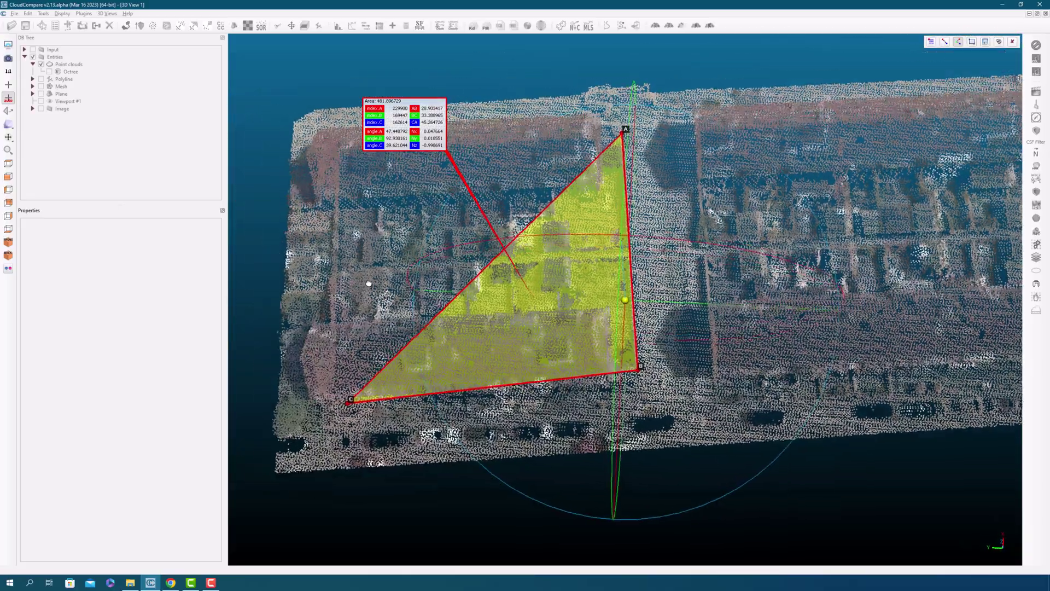
left_click_drag(369, 283, 554, 413)
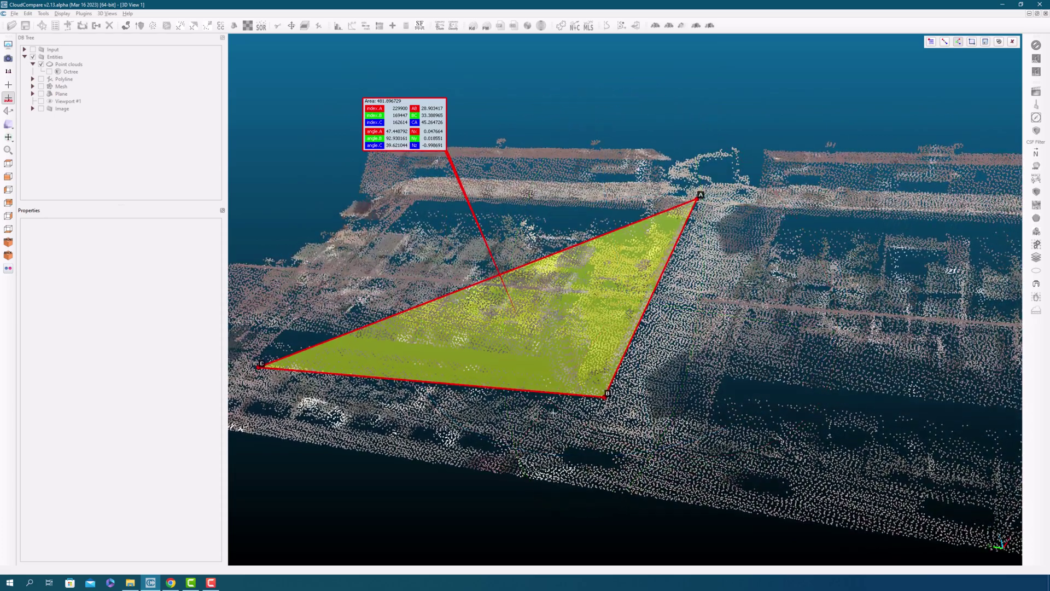
left_click_drag(418, 140, 418, 226)
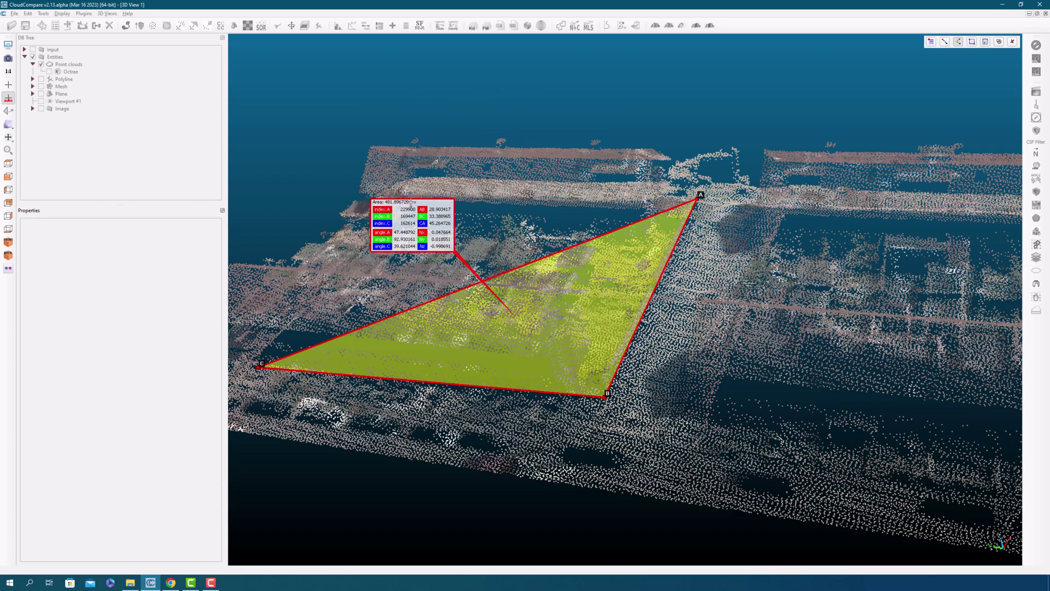
left_click(985, 42)
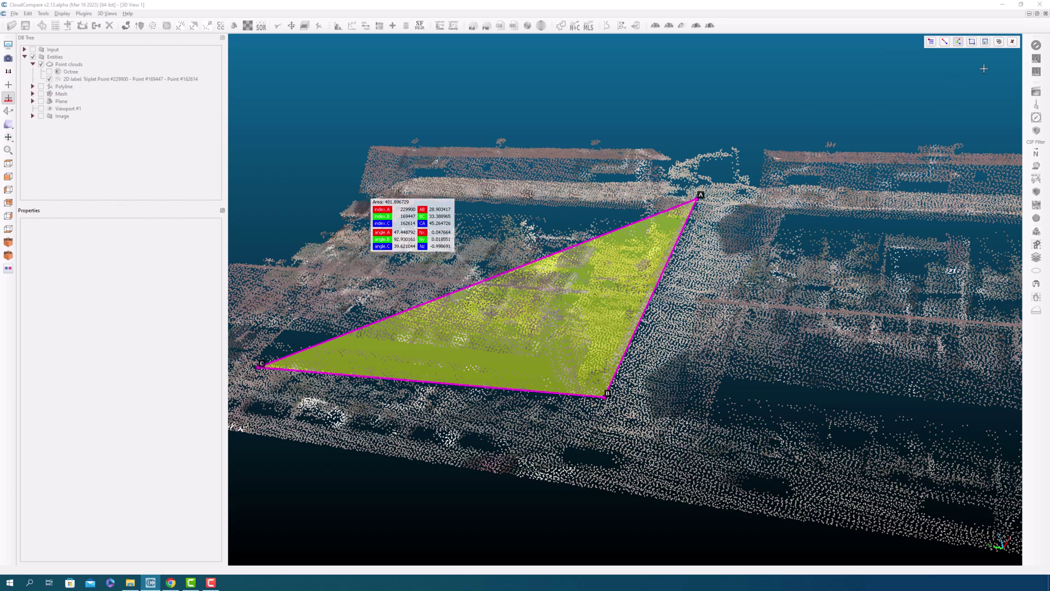
Step: Measure the distance between two points along the opposite edge of the cross street and save the label
left_click(944, 42)
left_click_drag(696, 389, 717, 199)
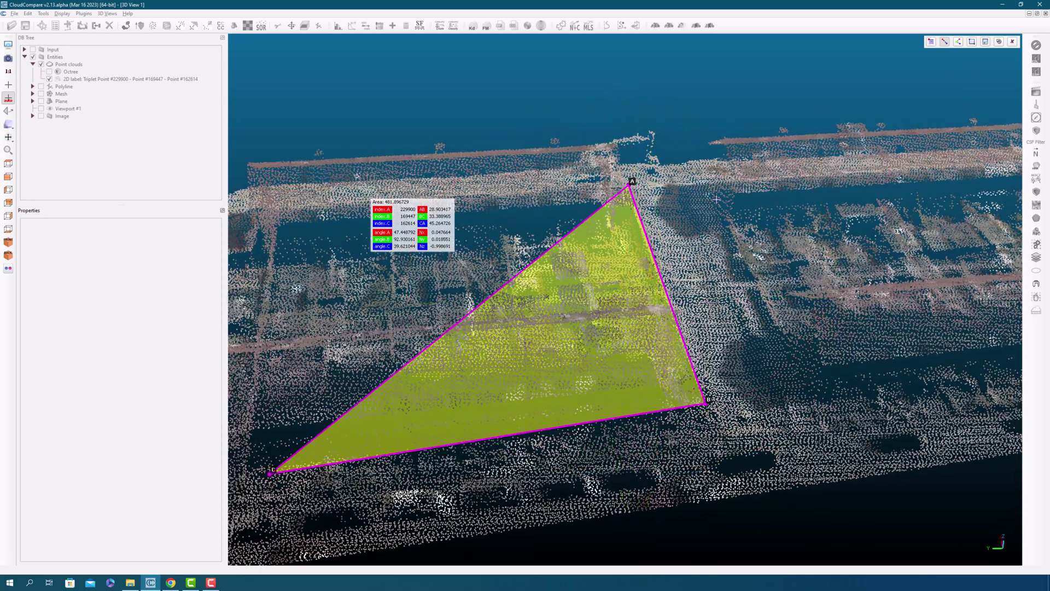
left_click(699, 187)
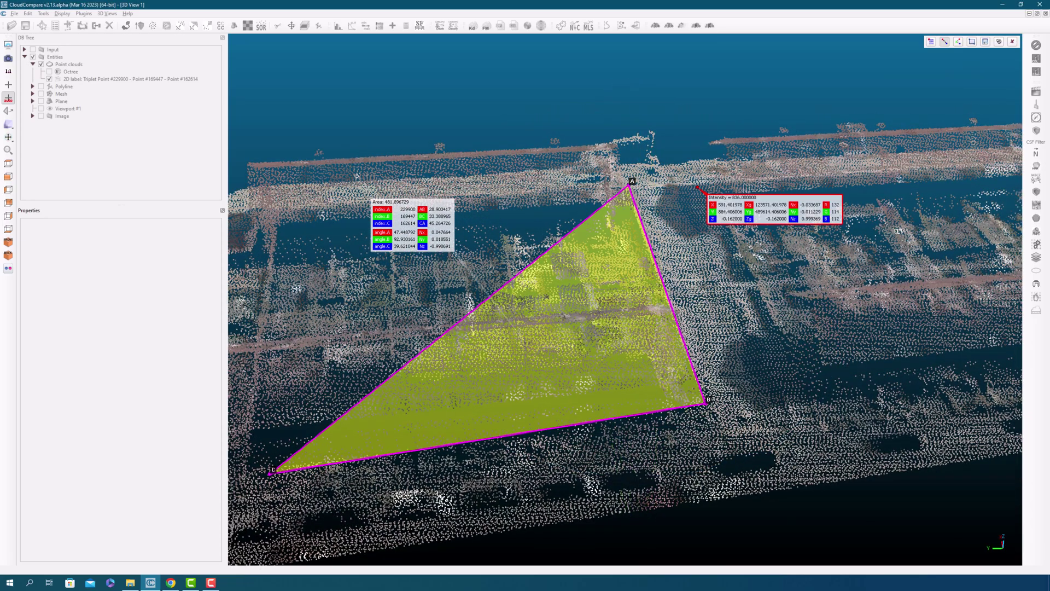
left_click(788, 394)
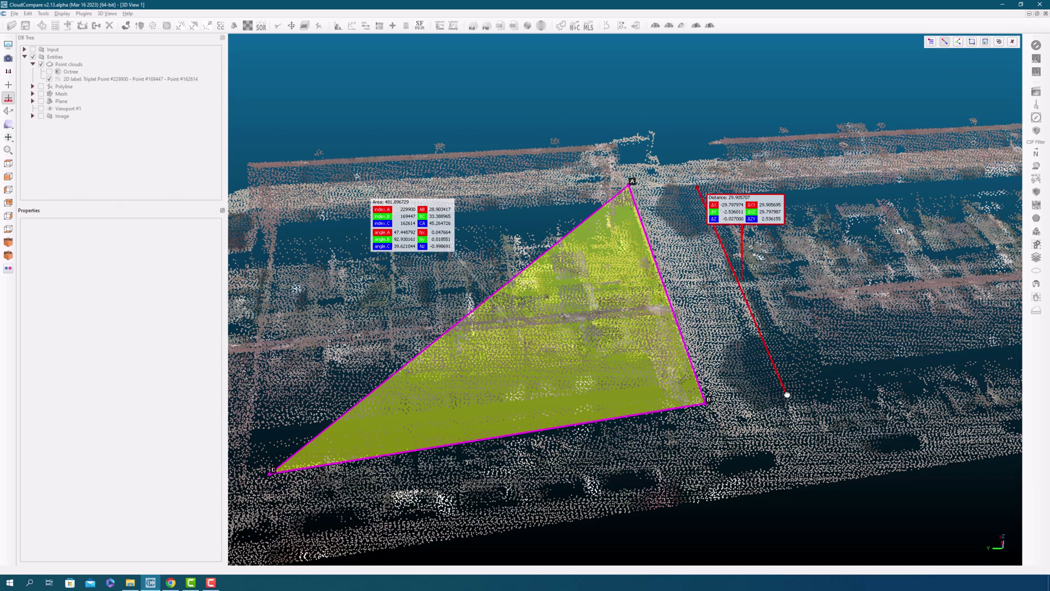
left_click(987, 43)
Step: Outline the long block's upper roof row, seen squarely from above, with a rectangular area label titled Building 01
scroll(861, 328, "down", 6)
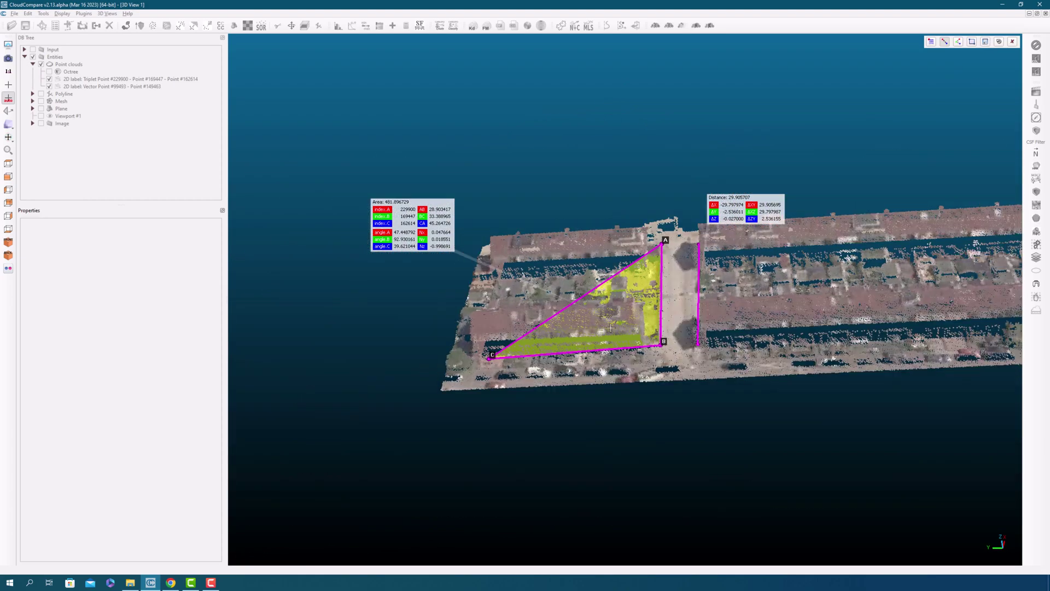
scroll(472, 304, "up", 4)
left_click_drag(473, 304, 711, 421)
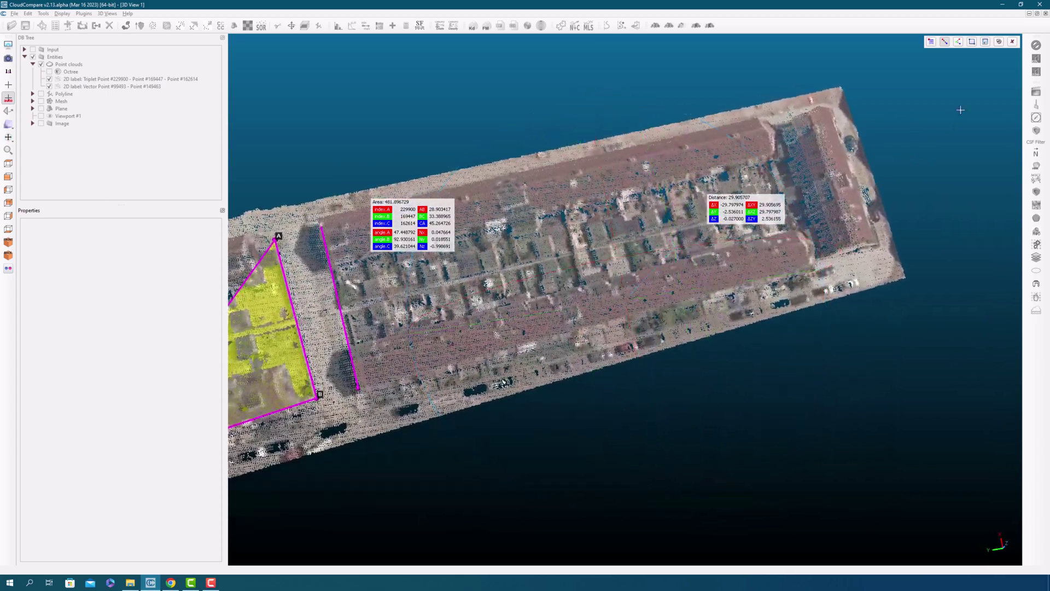
right_click_drag(261, 342, 428, 388)
left_click_drag(428, 389, 661, 343)
left_click_drag(789, 398, 666, 335)
left_click_drag(457, 374, 587, 320)
scroll(599, 336, "up", 2)
right_click_drag(587, 320, 620, 367)
left_click(973, 43)
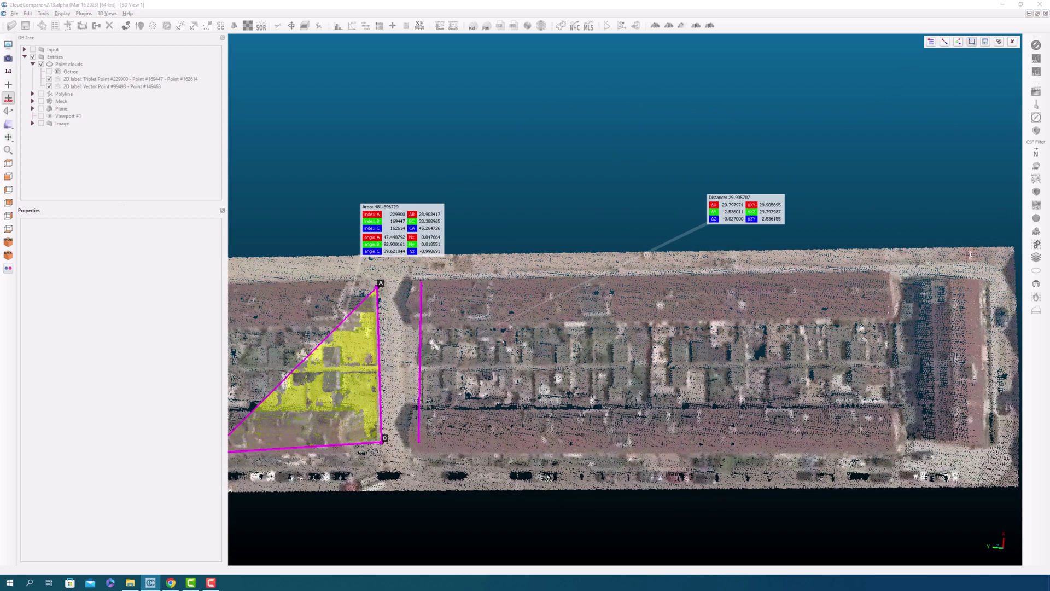
left_click_drag(892, 271, 407, 332)
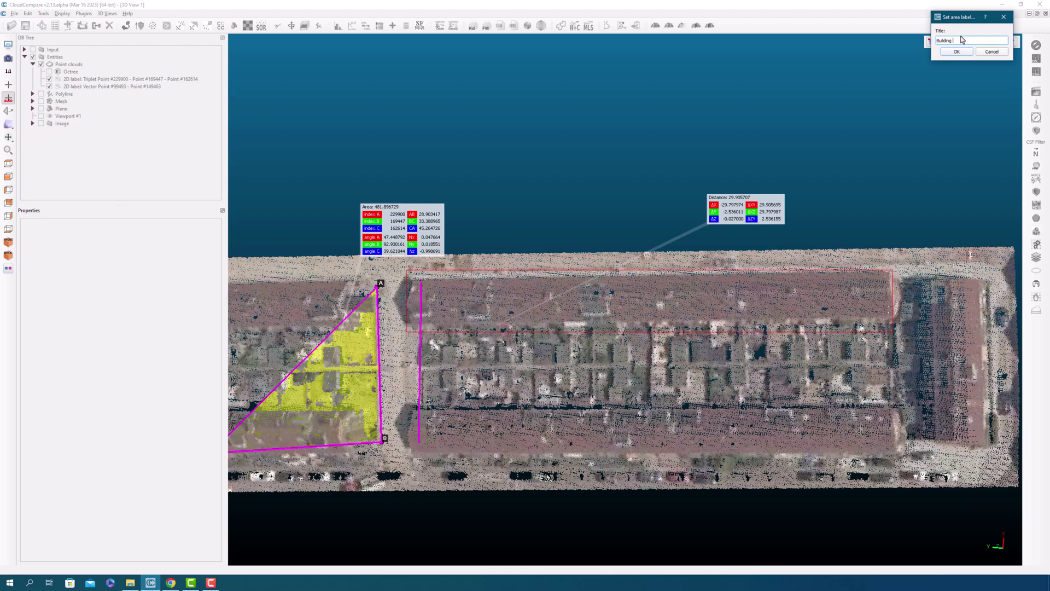
key("Return")
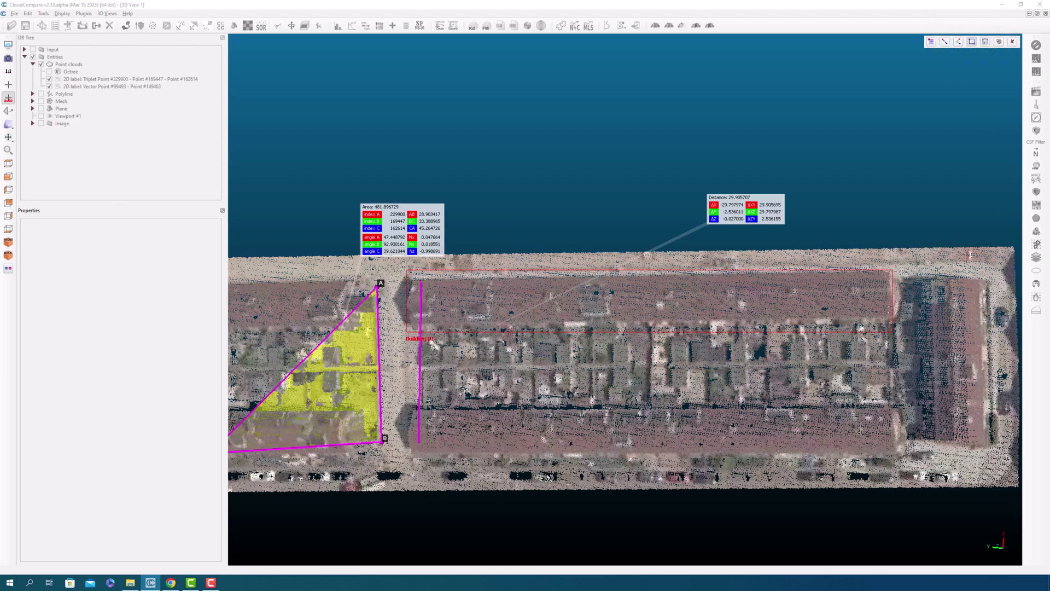
Step: Outline the long block's lower roof row with an area label titled Building 02 and save the label
left_click_drag(406, 405, 910, 466)
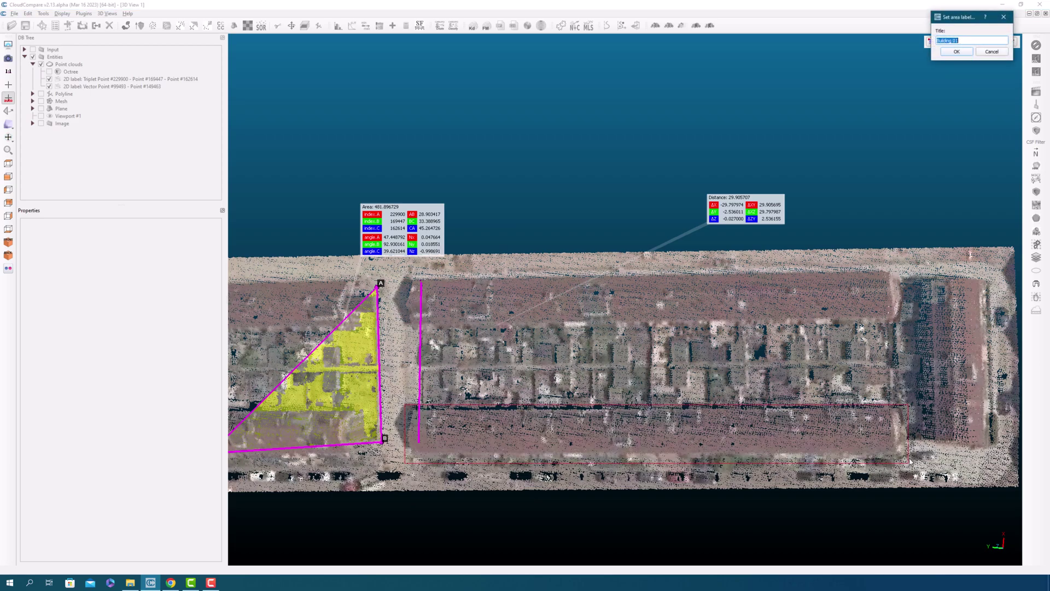
left_click(960, 41)
key("Return")
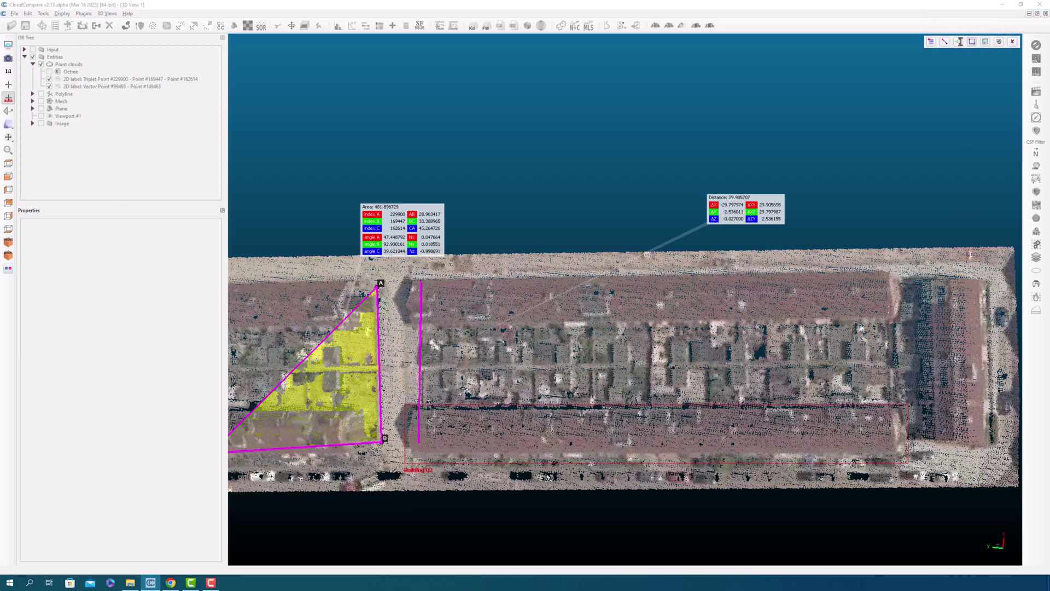
left_click(987, 43)
Step: Outline the upper roof row again with an area label titled Building 01 and save the label
left_click_drag(403, 276, 907, 329)
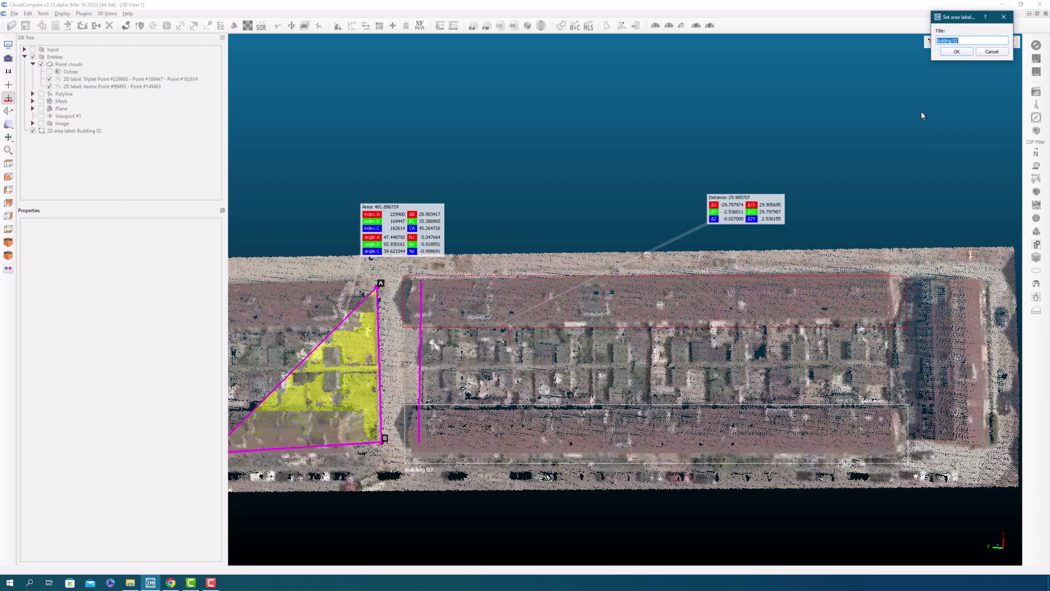
left_click(965, 41)
key("Return")
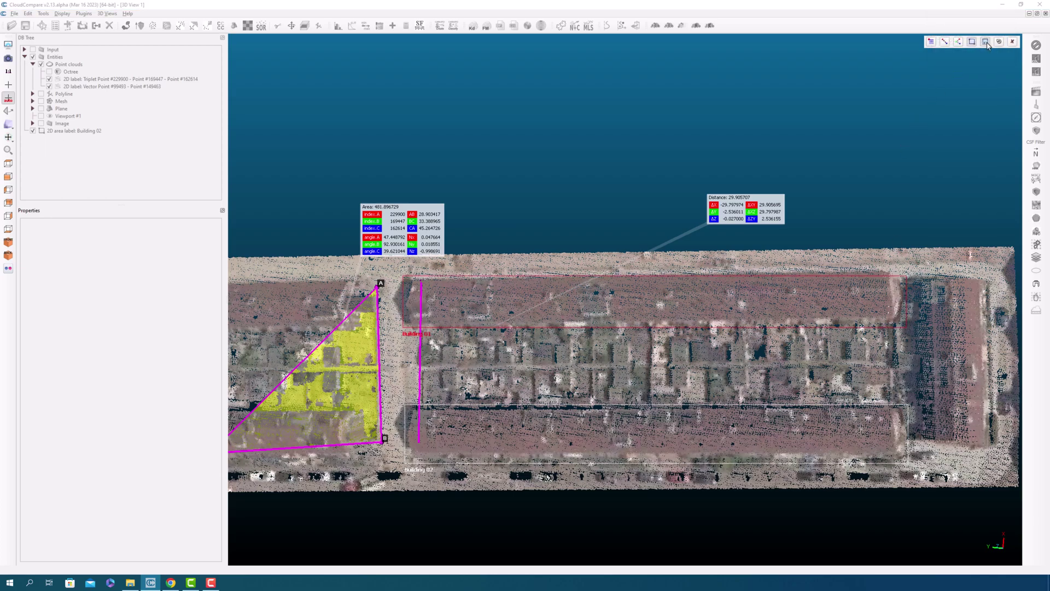
Step: Outline the crosswise end building with an area label titled Building 03, save it, and finish point picking
left_click_drag(992, 277, 921, 448)
left_click(972, 42)
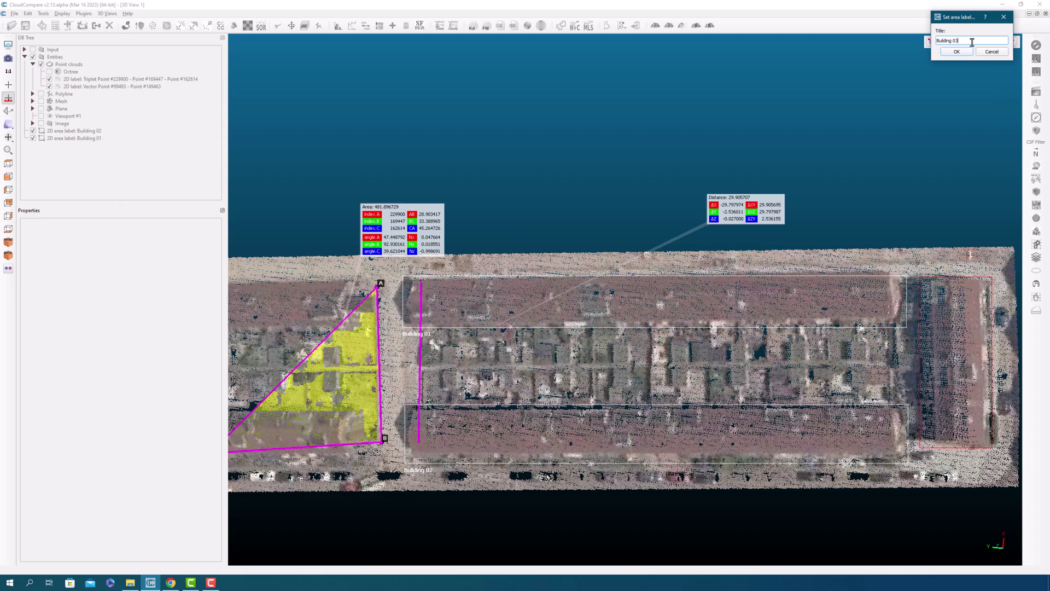
key("Return")
left_click(987, 43)
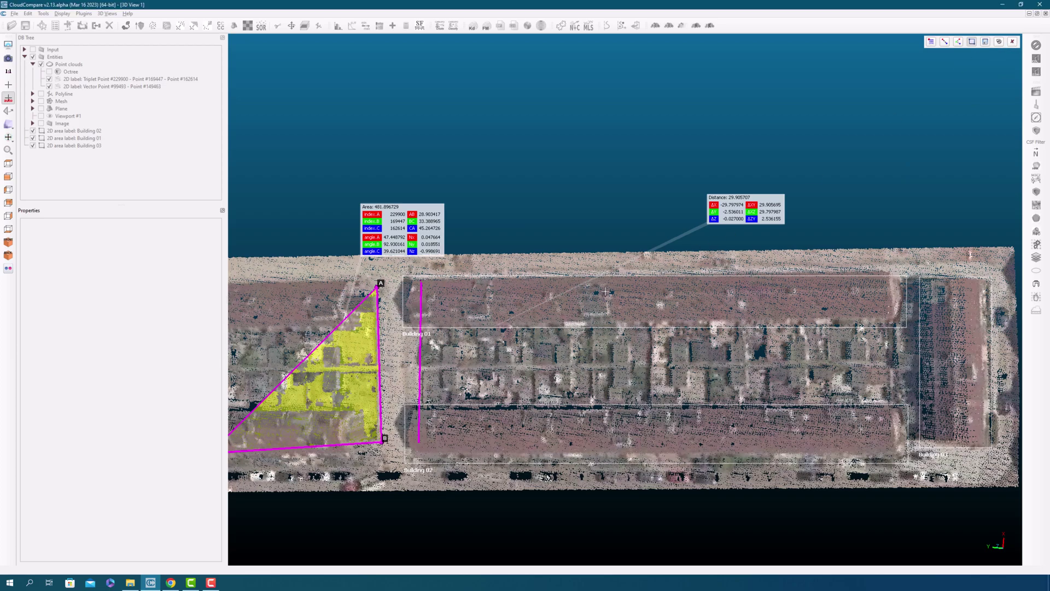
left_click(1013, 41)
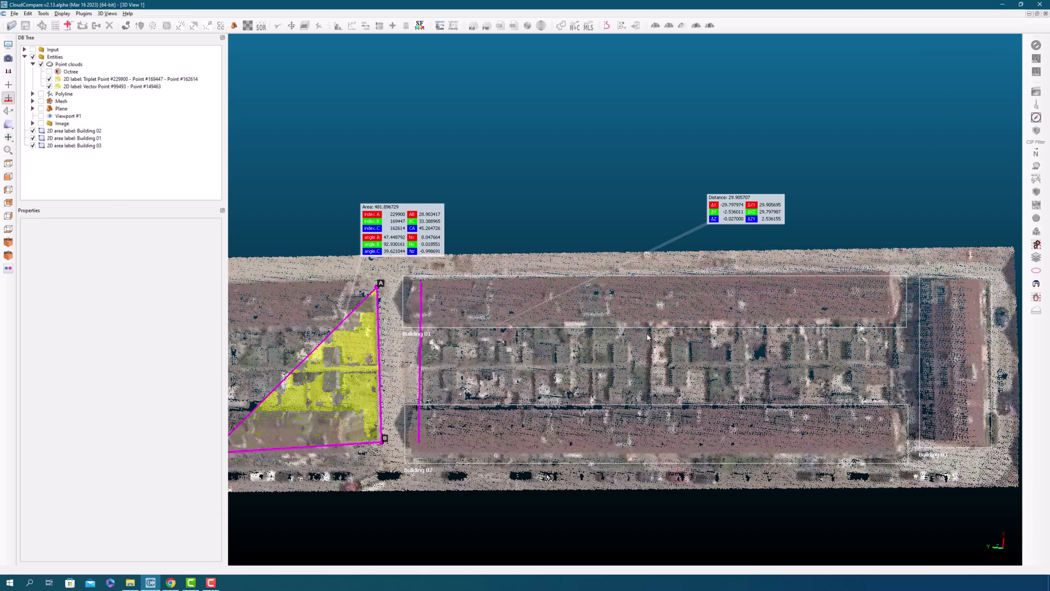
Step: Check the three area labels from an oblique view and examine the properties of each and of the triangle label
right_click_drag(665, 324, 778, 276)
scroll(779, 276, "down", 3)
left_click_drag(615, 350, 592, 298)
scroll(644, 300, "up", 4)
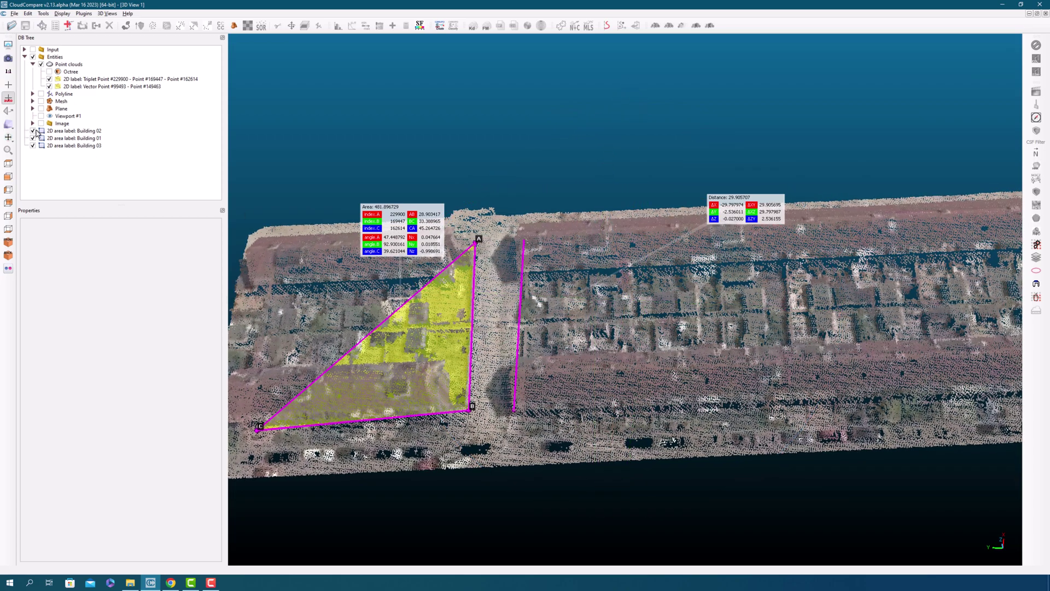
left_click(62, 131)
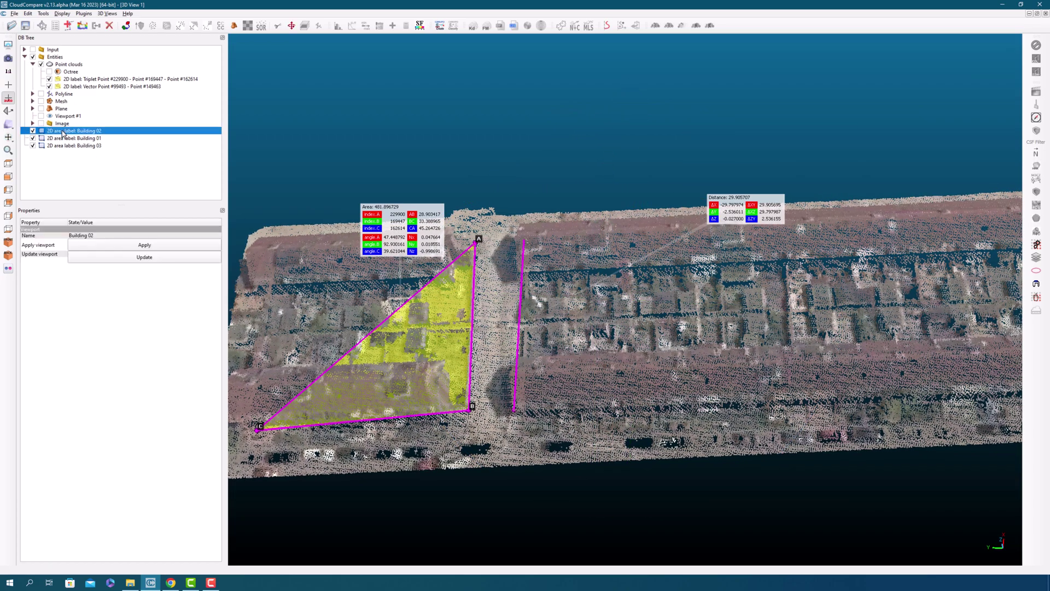
left_click(62, 139)
left_click(63, 146)
left_click(61, 132)
left_click(70, 79)
left_click_drag(691, 265, 514, 287)
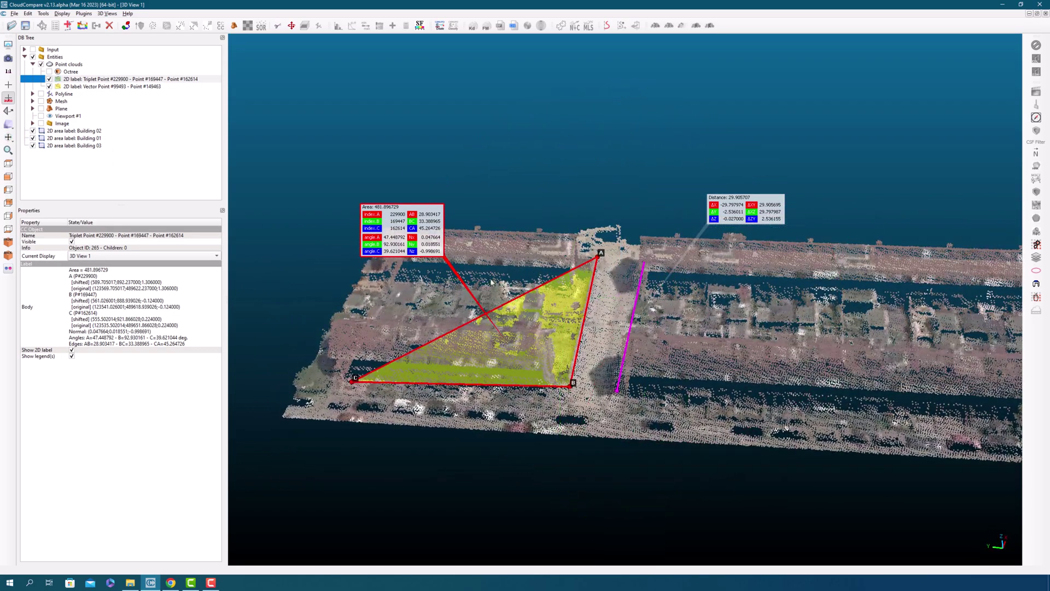
Step: Save the triangle area label as a CloudCompare entities (.bin) file in the 03 Entities folder
left_click(109, 80)
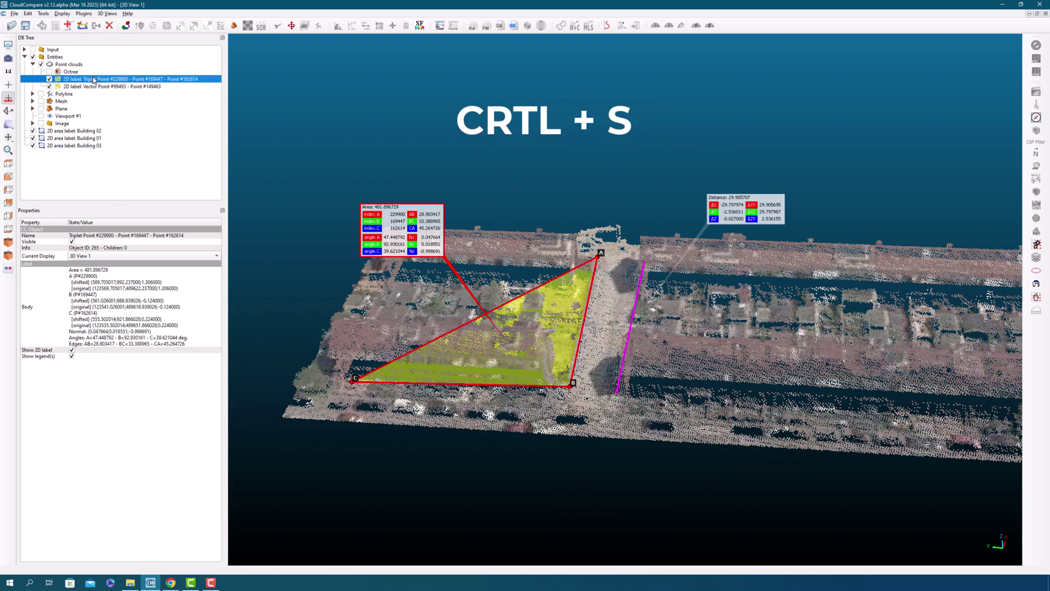
left_click(26, 26)
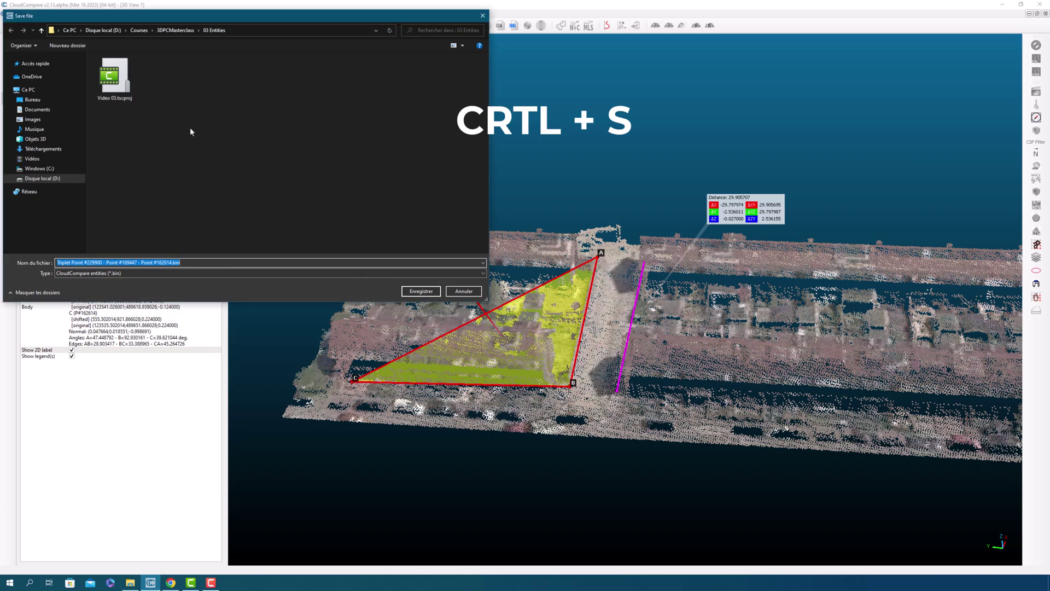
key("Return")
Step: Hide the triangle area label and the distance label under the point cloud
left_click(72, 64)
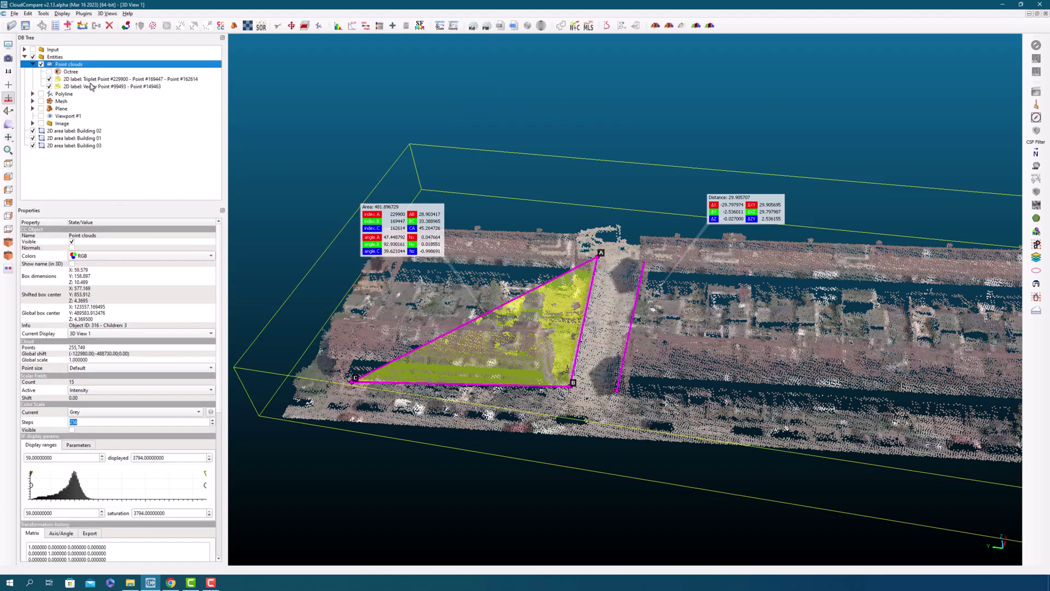
left_click(90, 79)
left_click(50, 79)
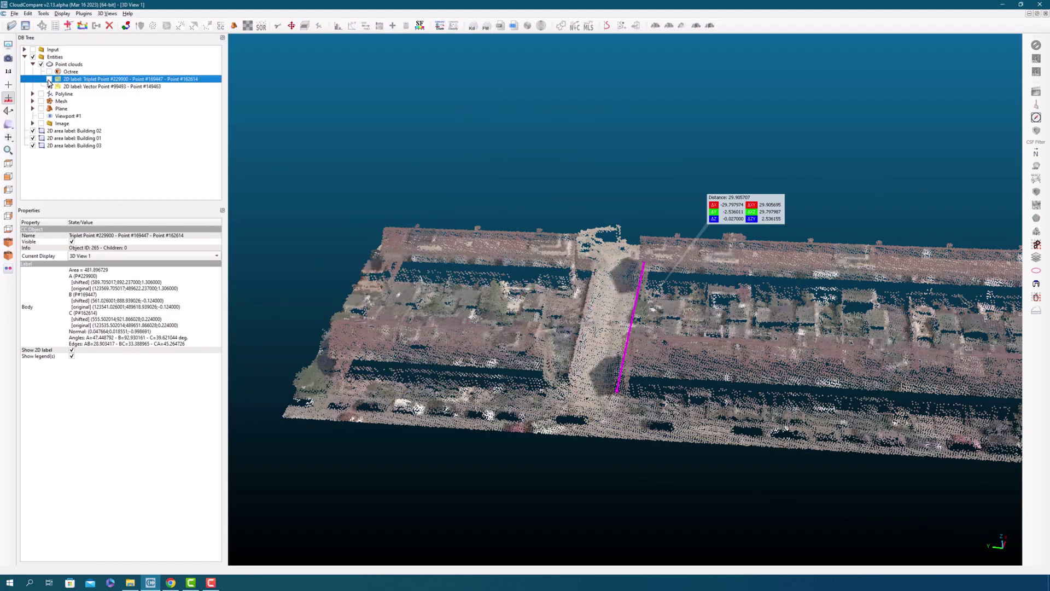
left_click(49, 86)
Step: Display the point cloud's octree as a wireframe around the whole housing block
left_click_drag(602, 247, 602, 328)
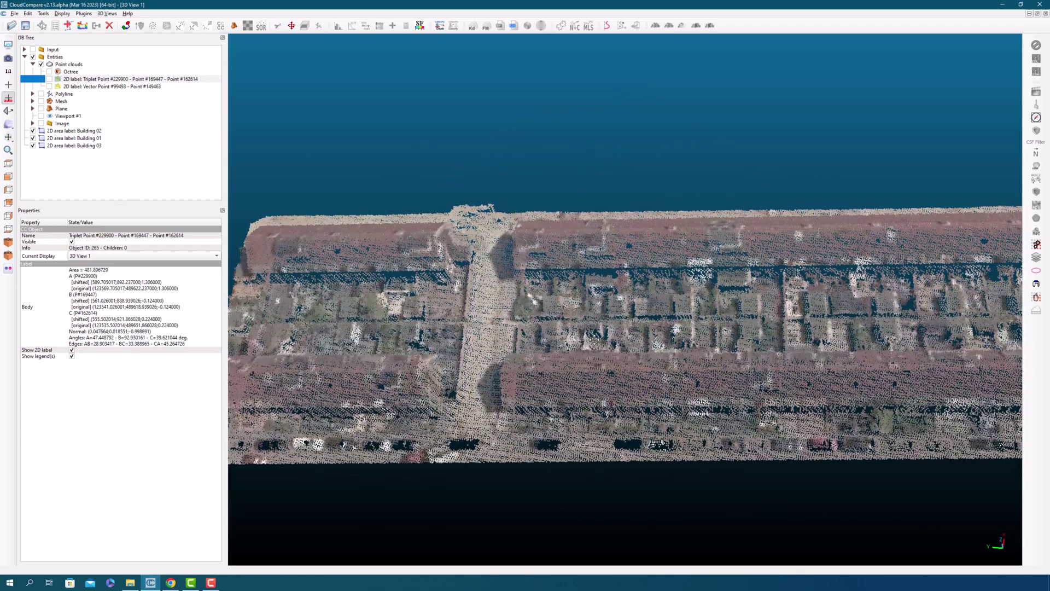
scroll(594, 310, "down", 5)
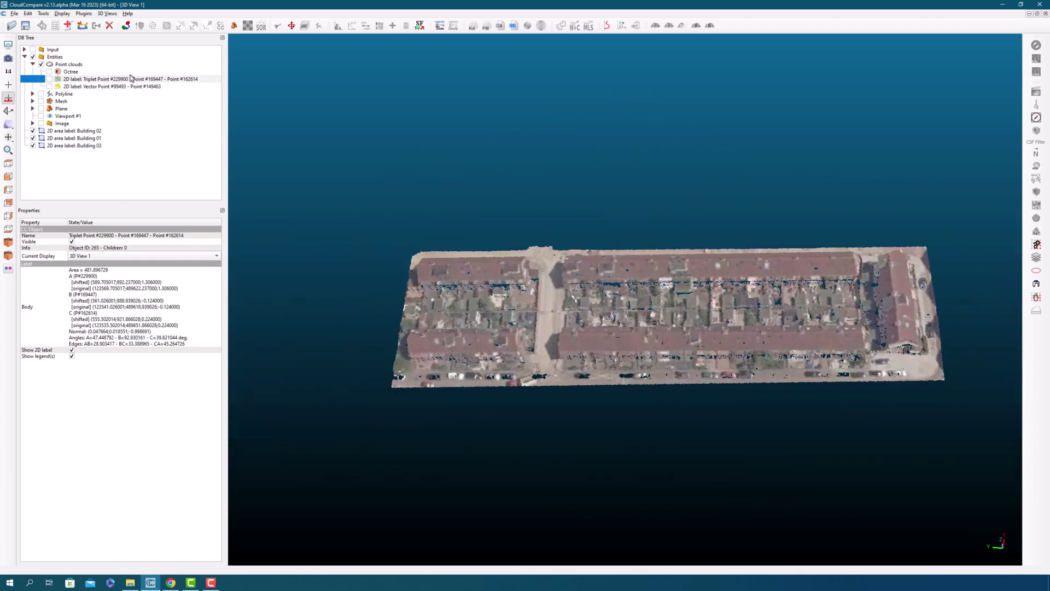
left_click(71, 72)
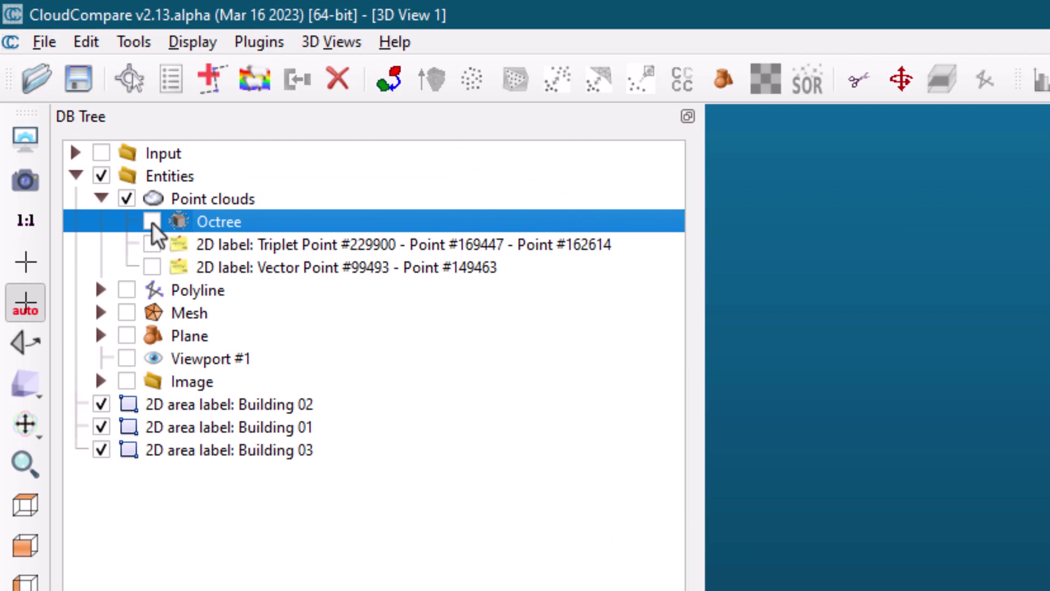
left_click(152, 222)
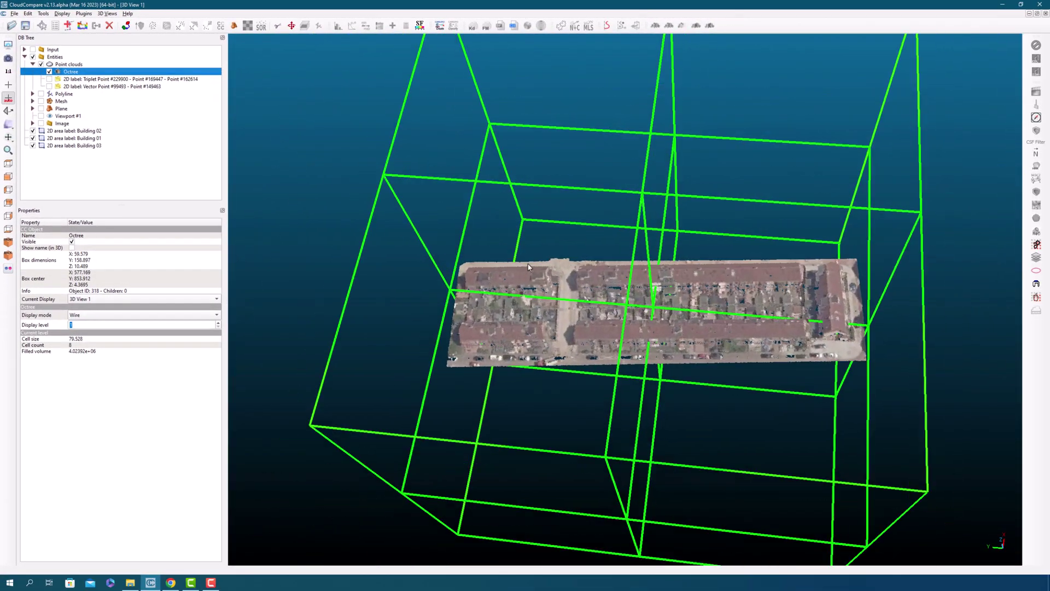
left_click_drag(529, 267, 586, 485)
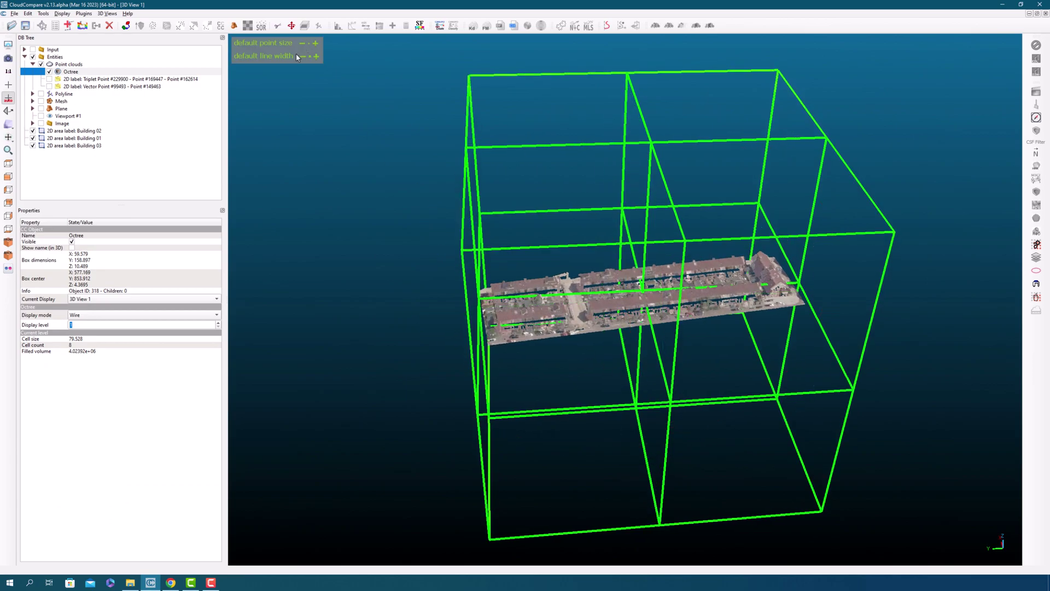
Step: Reduce the default line width by four increments and inspect the thinner octree cells around the cloud
left_click(303, 56)
left_click(302, 56)
left_click(303, 56)
left_click(303, 57)
left_click_drag(383, 143, 706, 371)
scroll(620, 288, "down", 6)
left_click_drag(699, 284, 547, 326)
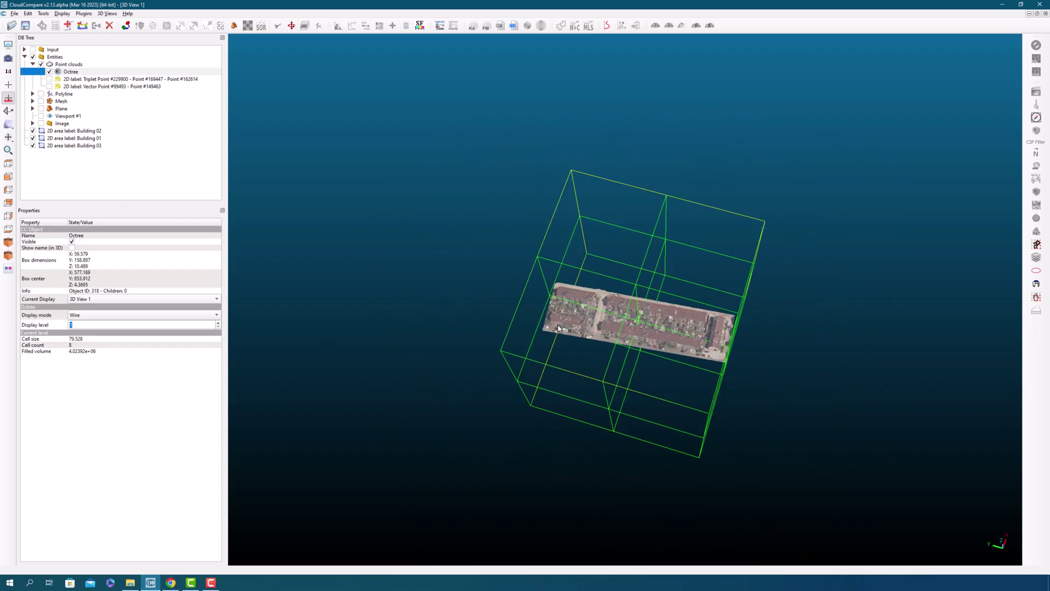
scroll(613, 338, "up", 10)
left_click_drag(613, 338, 476, 214)
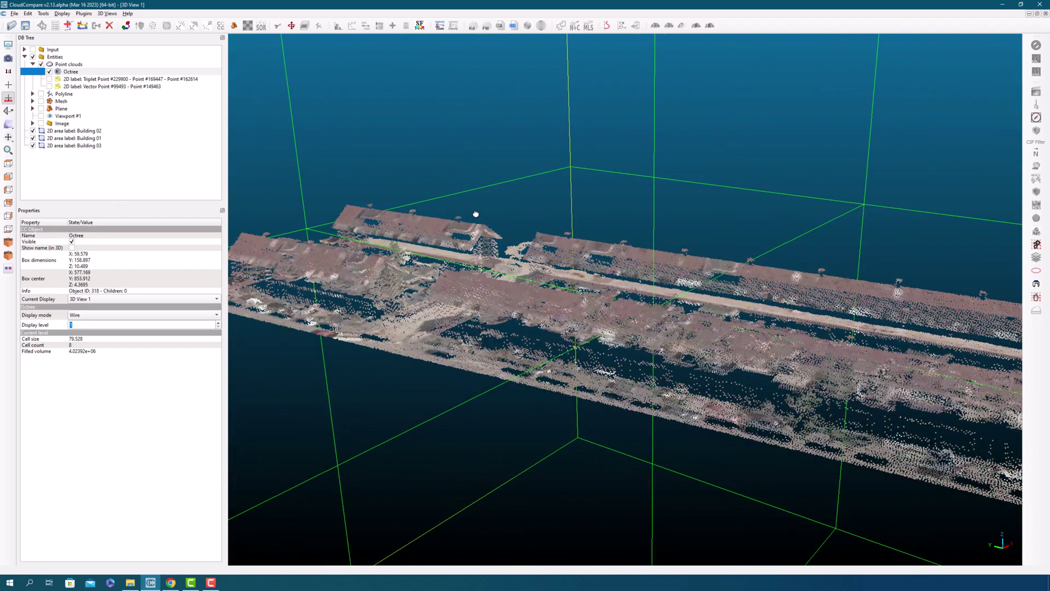
Step: Delete the existing octree and compute a new one for the point cloud with the Default octree box
left_click(82, 72)
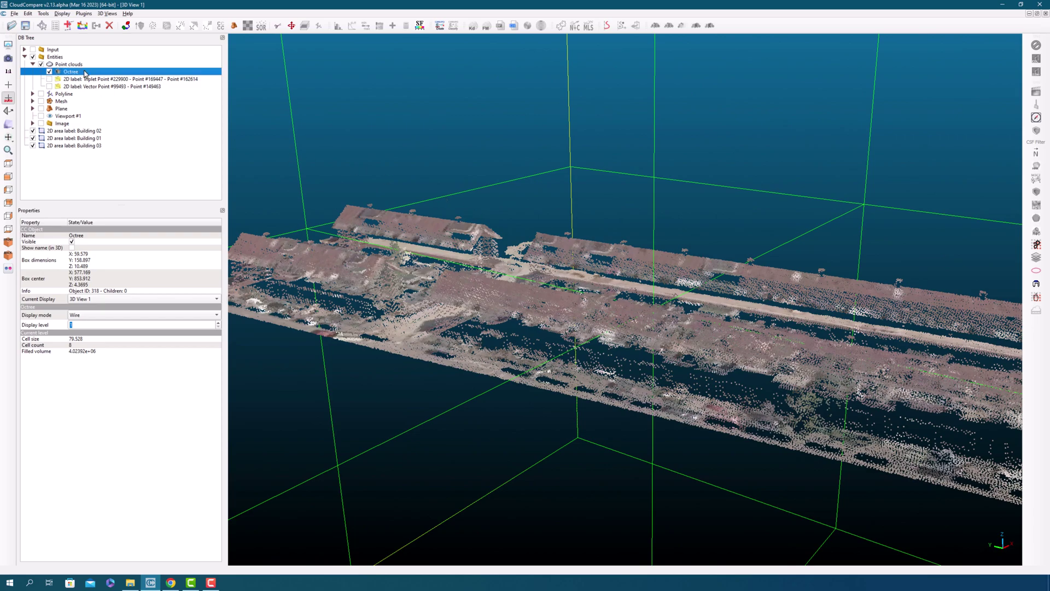
left_click(109, 26)
left_click(70, 66)
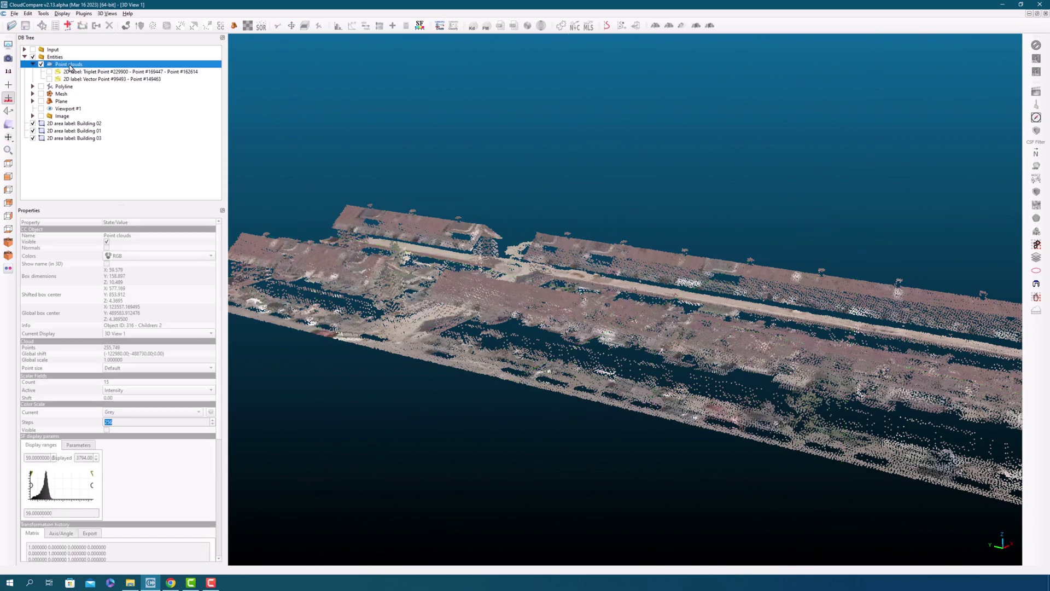
left_click(28, 14)
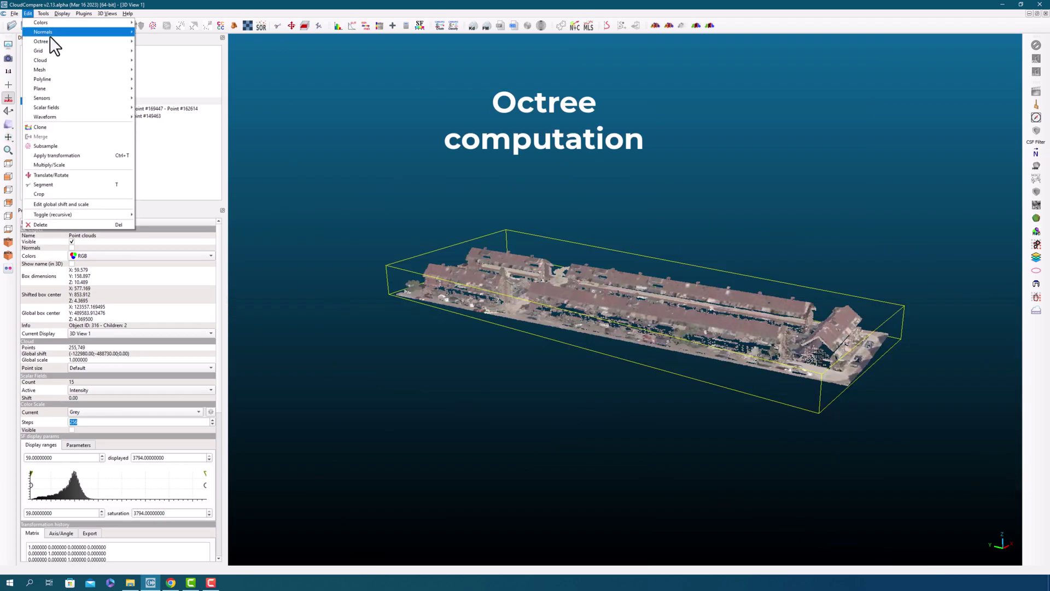
mouse_move(64, 43)
left_click(159, 41)
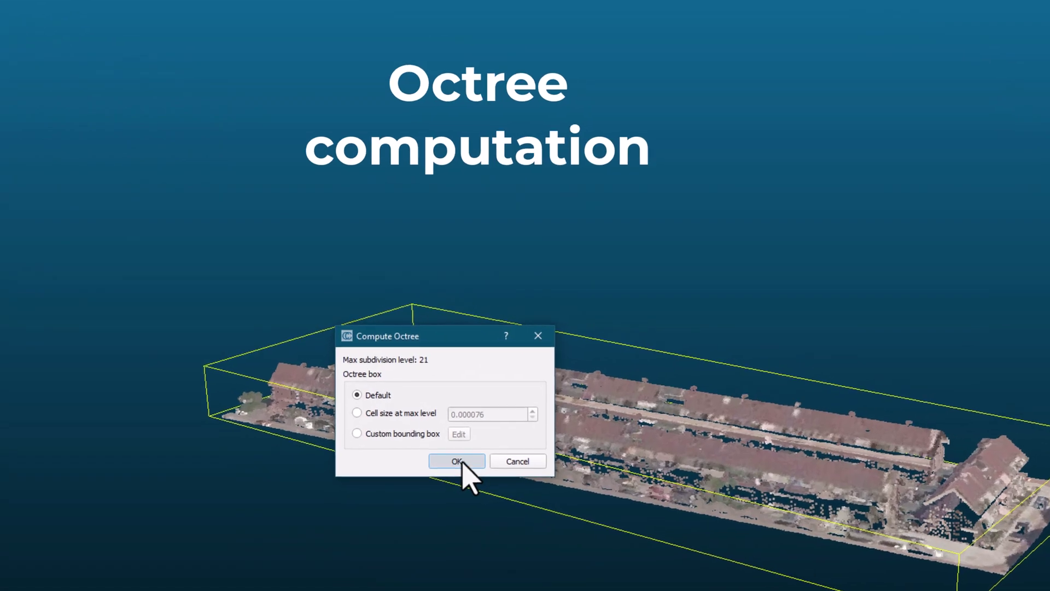
left_click(532, 321)
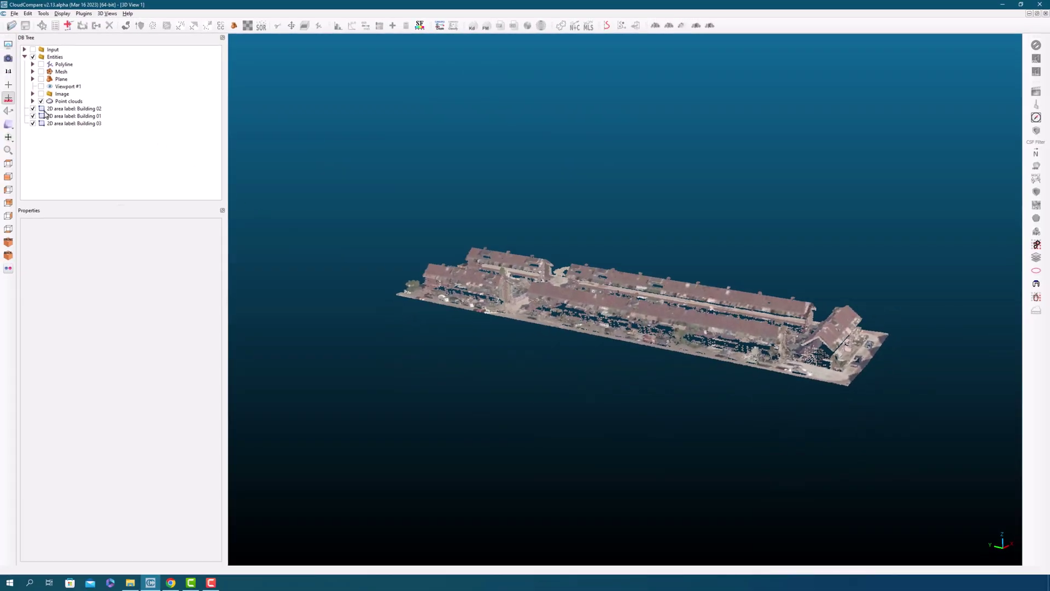
Step: Display the newly computed octree under the point cloud and examine its properties and cells around the block
left_click(33, 101)
left_click(49, 123)
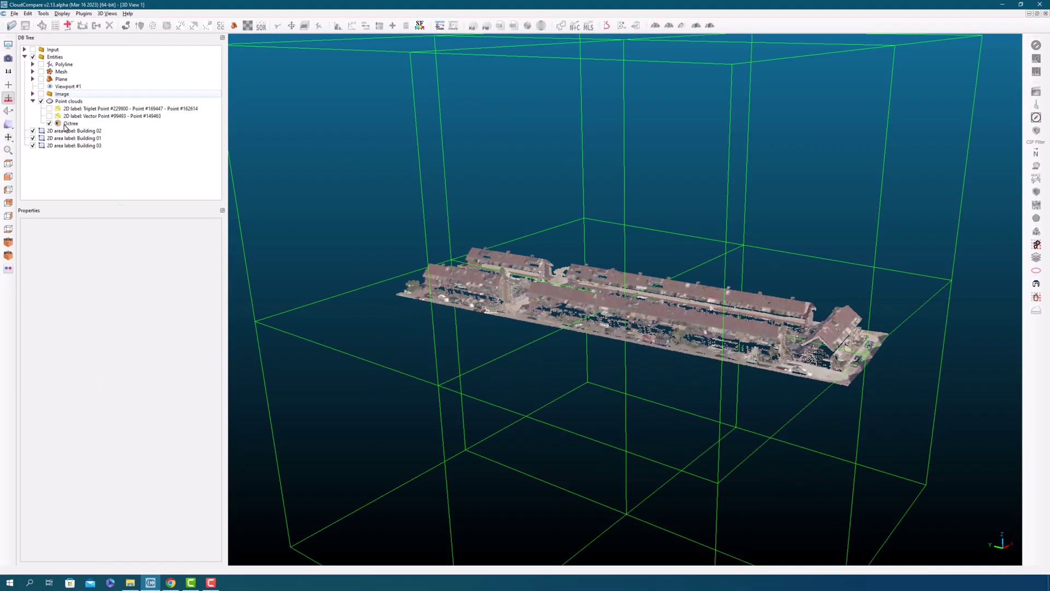
left_click(76, 123)
scroll(543, 192, "down", 3)
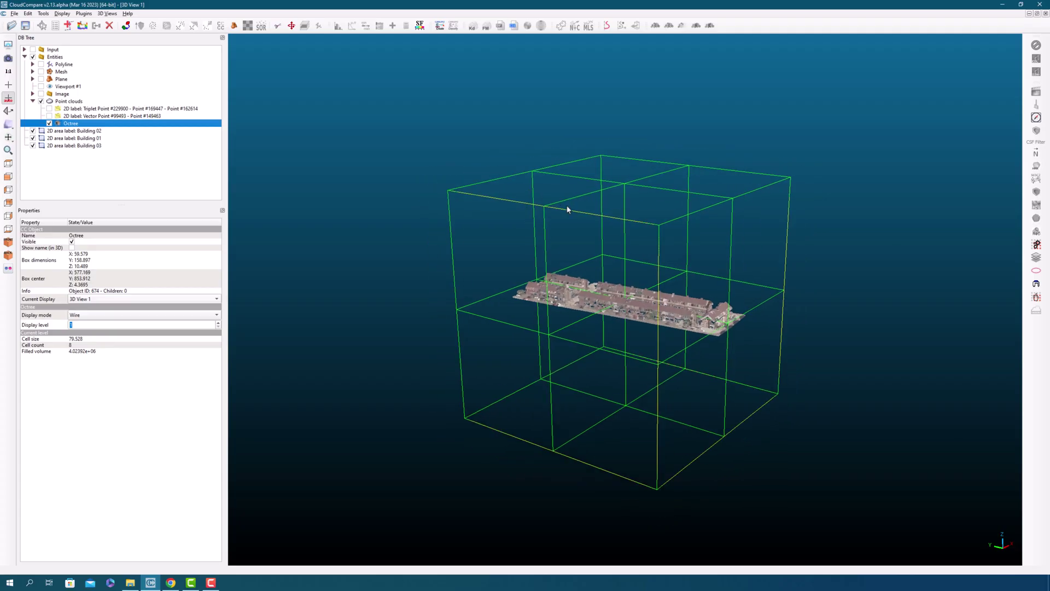
scroll(567, 209, "up", 3)
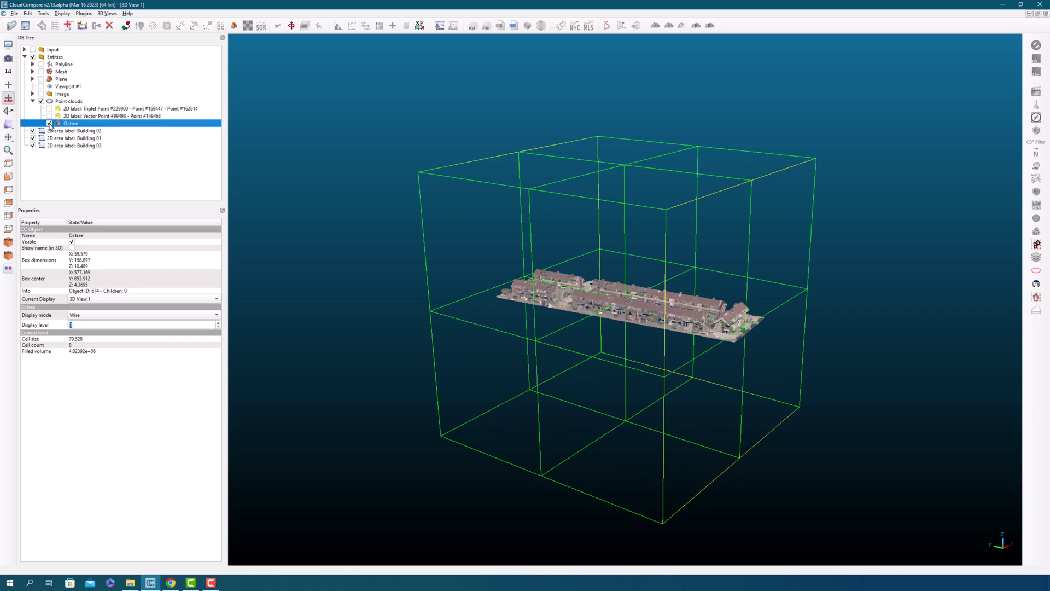
mouse_move(595, 241)
left_mouse_down()
mouse_move(631, 394)
mouse_move(583, 247)
left_mouse_up()
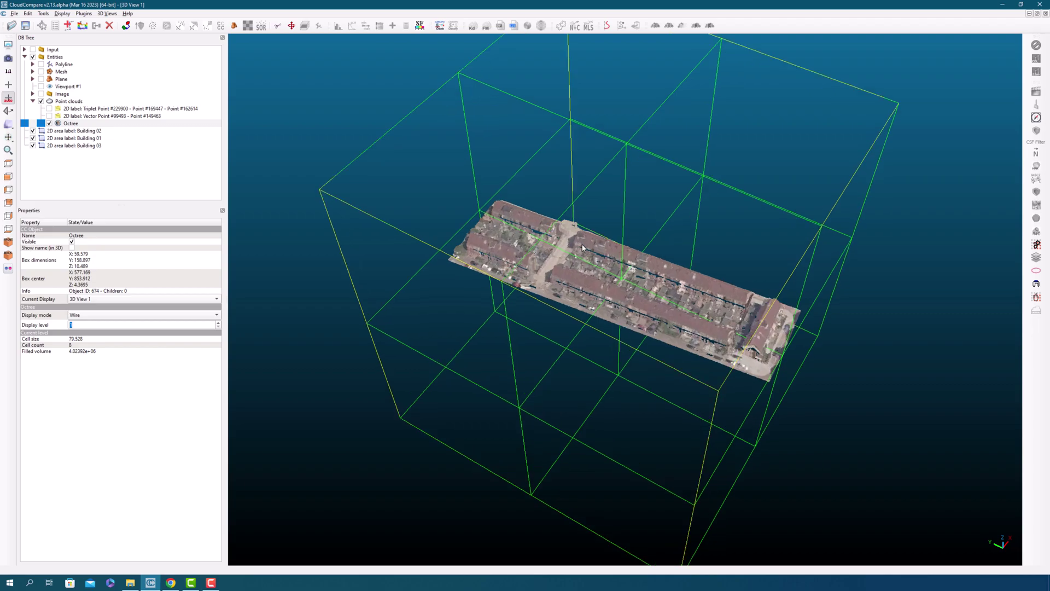
Step: Hide the octree and delete the Building 01, Building 02 and Building 03 area labels
scroll(583, 248, "up", 2)
left_click(51, 124)
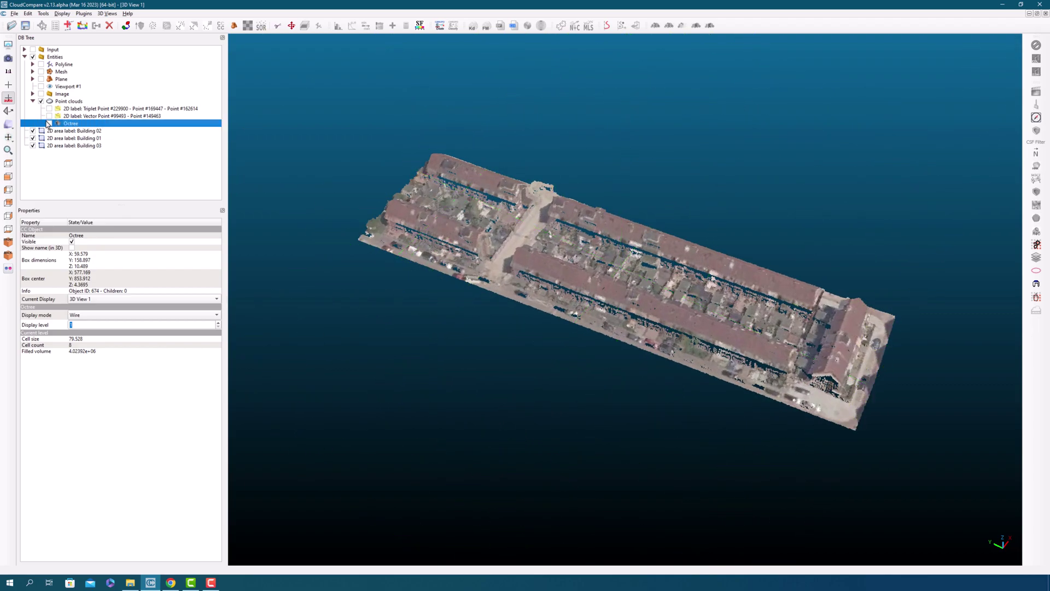
left_click(32, 139)
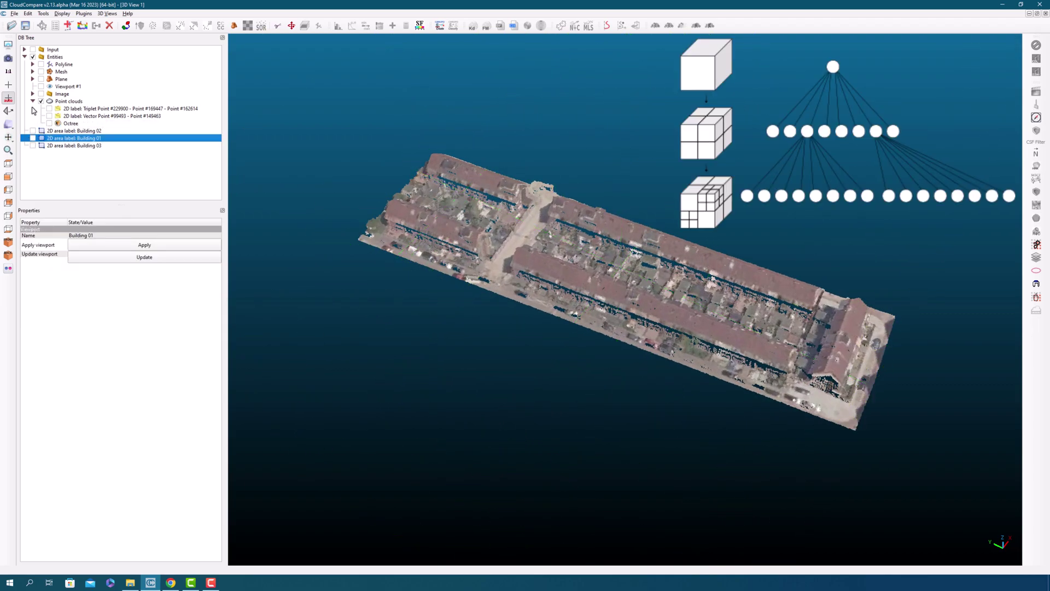
left_click(68, 133)
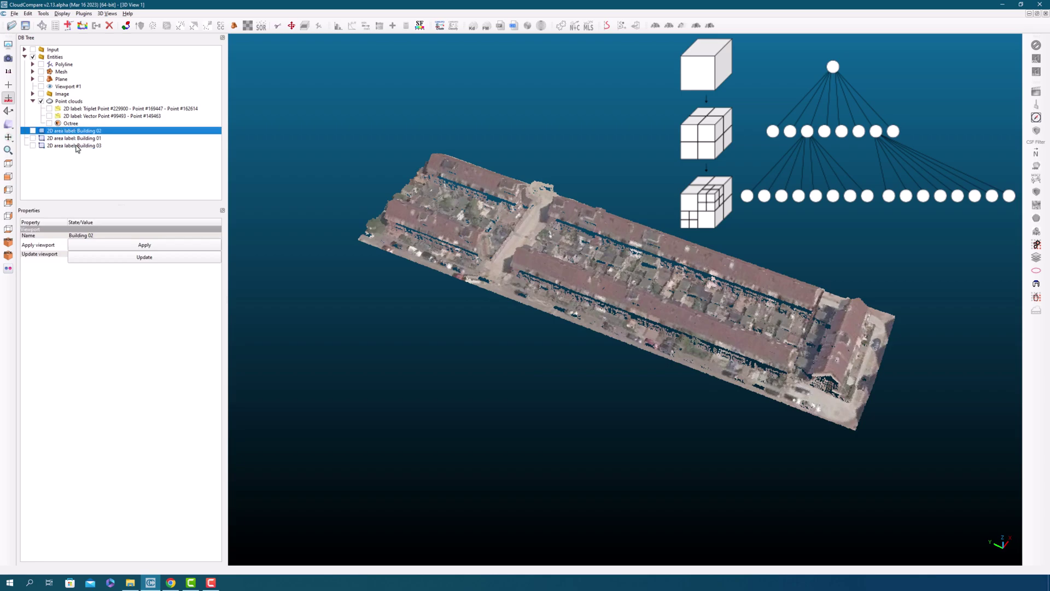
left_click(77, 146, "shift")
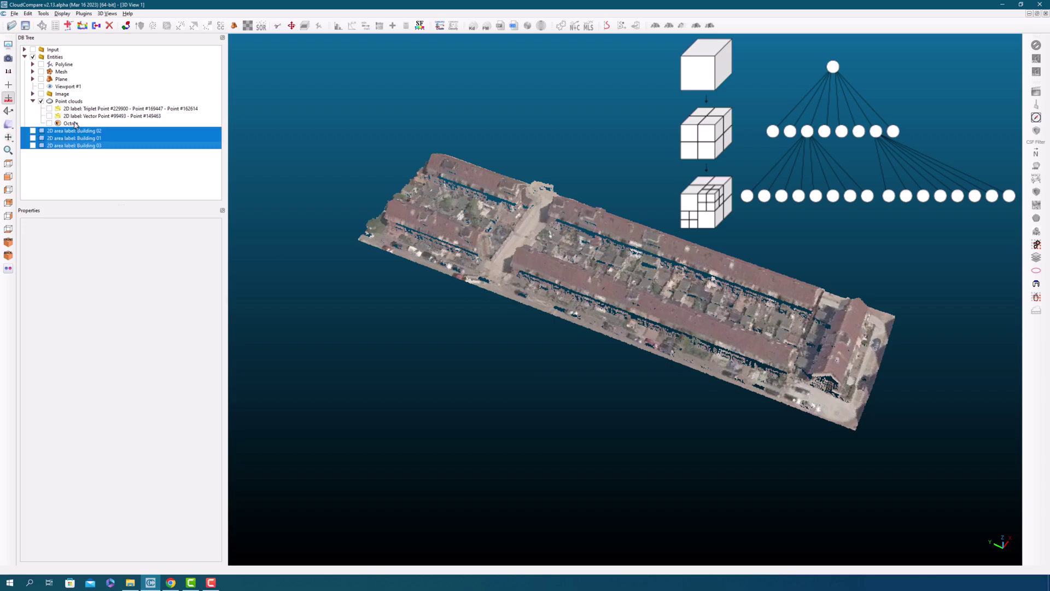
left_click(109, 25)
Step: Start saving the point cloud, look at the CloudCompare entities (*.bin) file type, and set the type to LAS
left_click(33, 101)
left_click(68, 101)
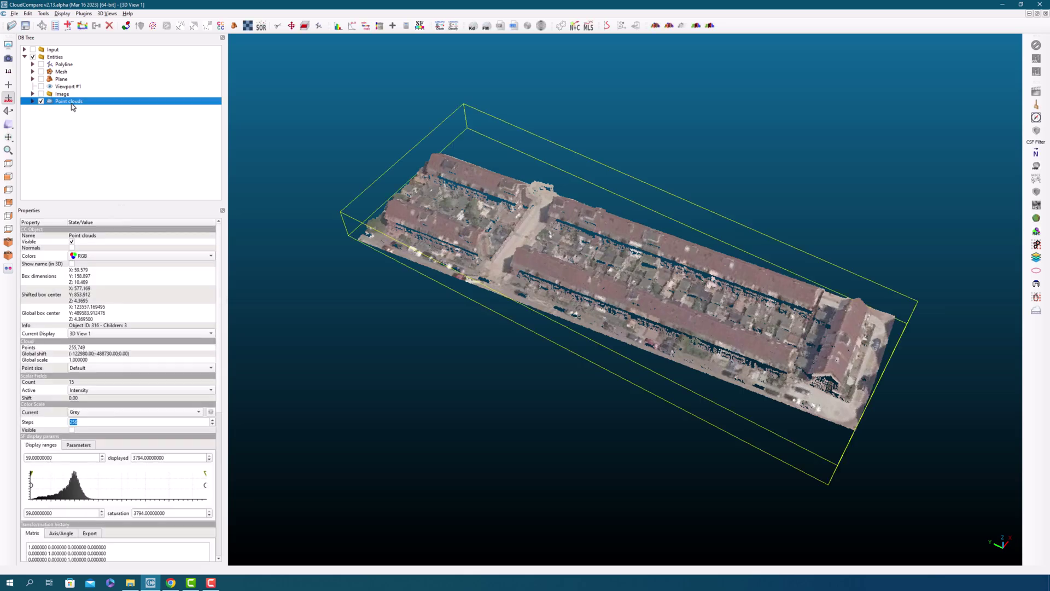
left_click(25, 26)
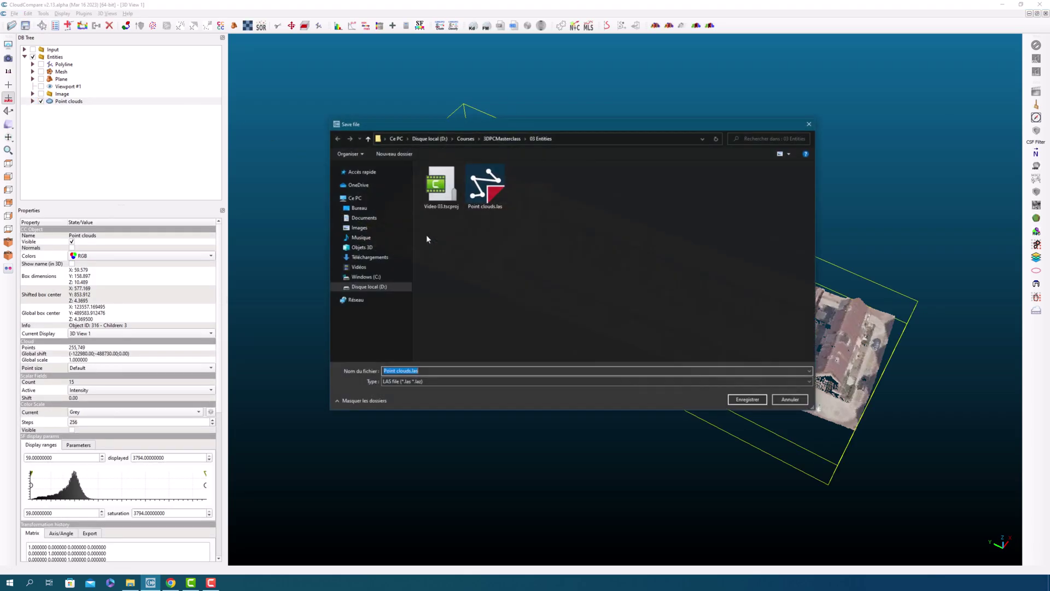
left_click(435, 381)
left_click(431, 389)
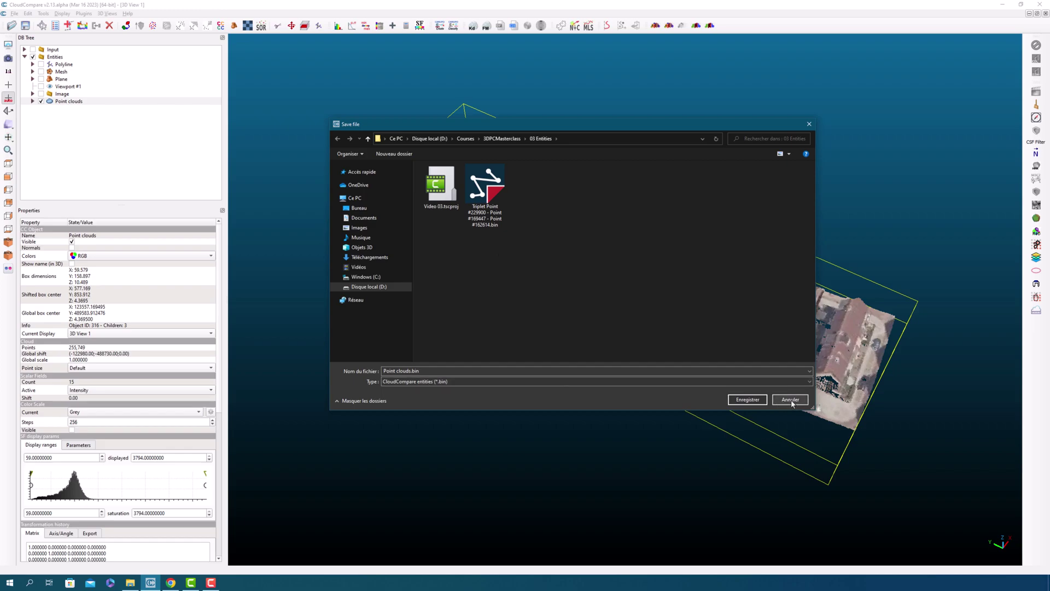
left_click(519, 379)
left_click(432, 402)
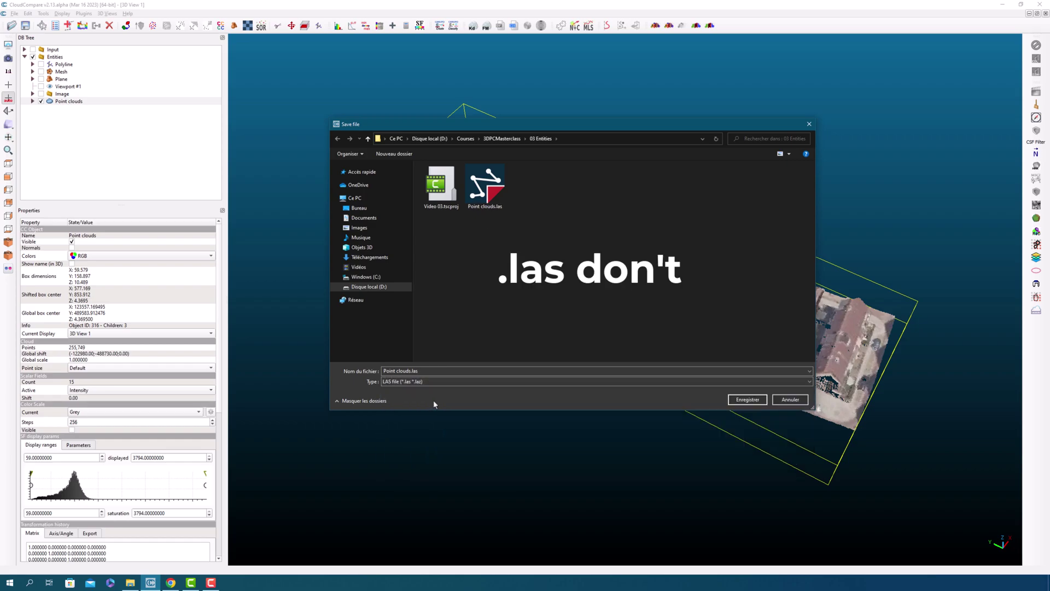
Step: Name the LAS file Point cloud and proceed to its save options
left_click(395, 372)
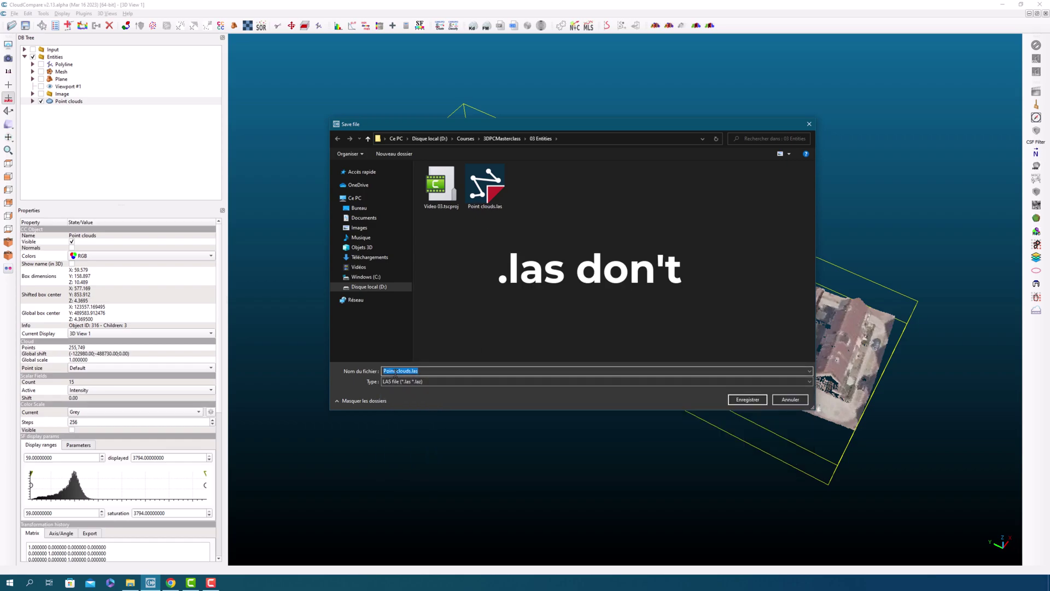
type("P")
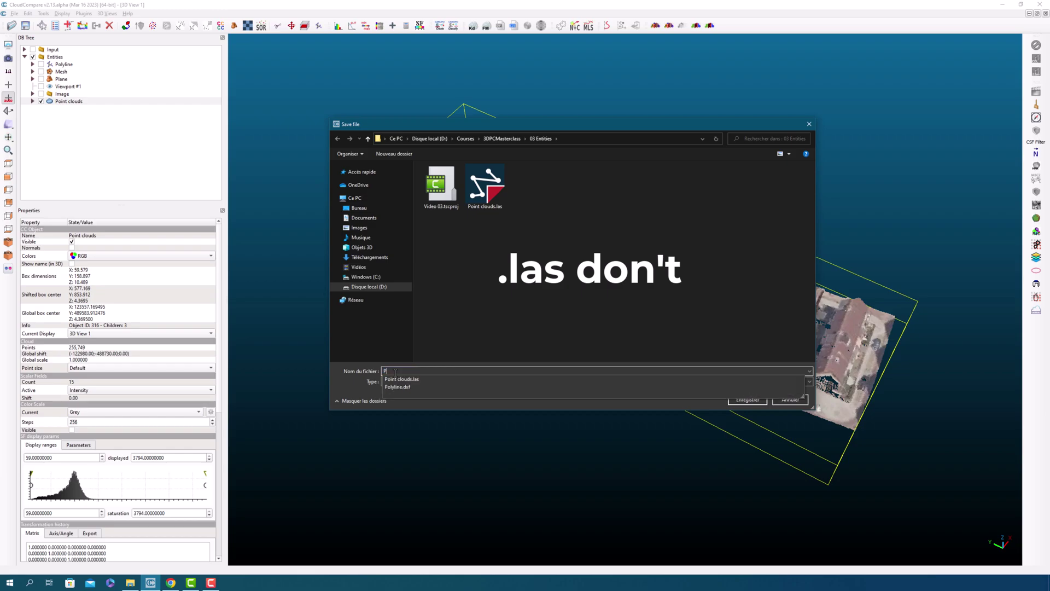
type("oi")
left_click(395, 371)
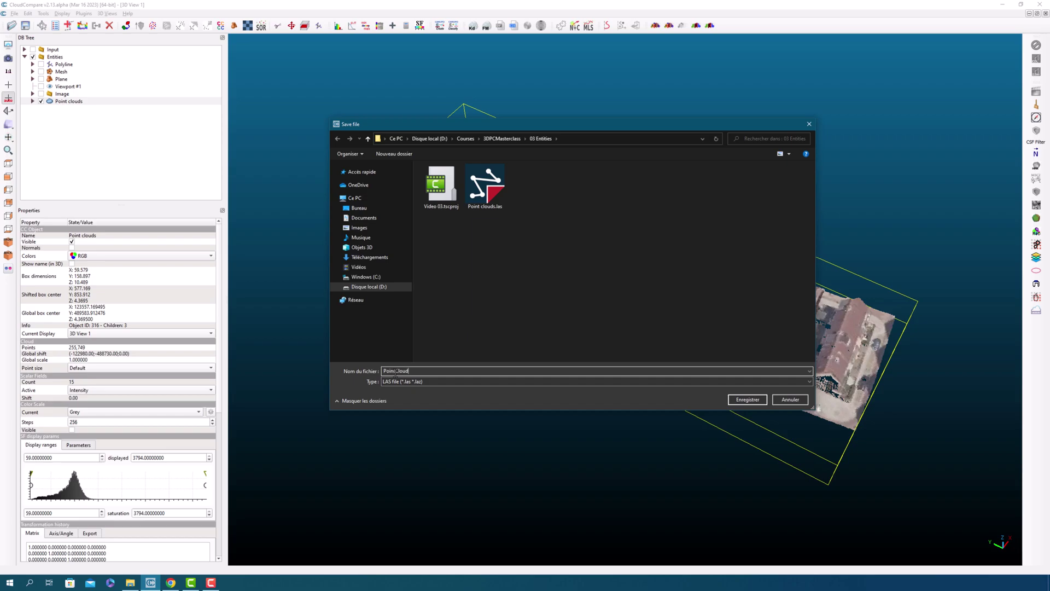
key("Return")
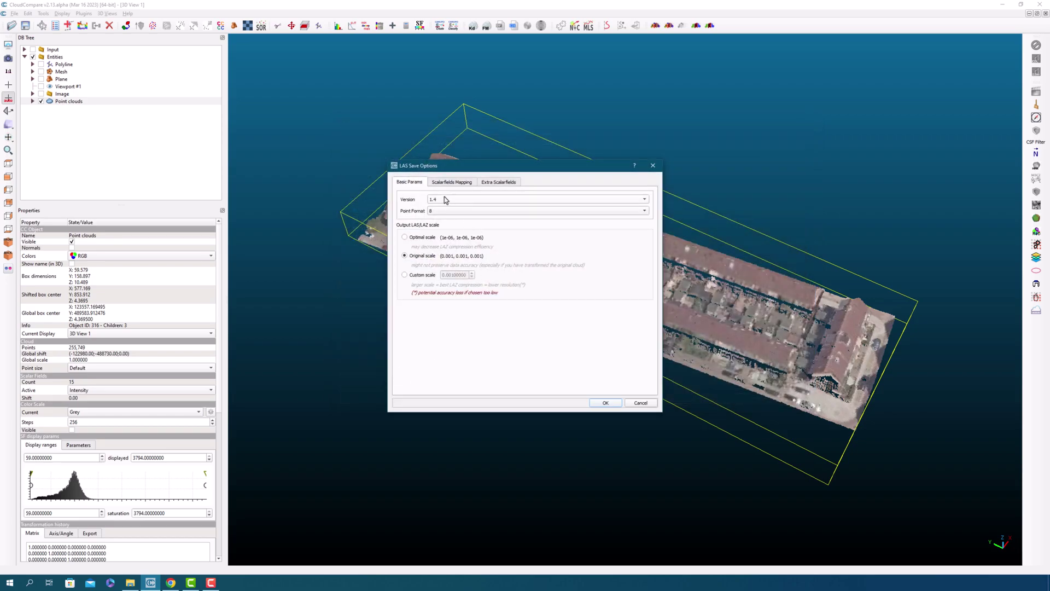
Step: Go through the available LAS versions and point formats, choosing version 1.4 with point format 6
left_click(445, 200)
left_click(445, 191)
left_click(446, 200)
left_click(445, 191)
left_click(438, 199)
left_click(438, 218)
left_click(462, 214)
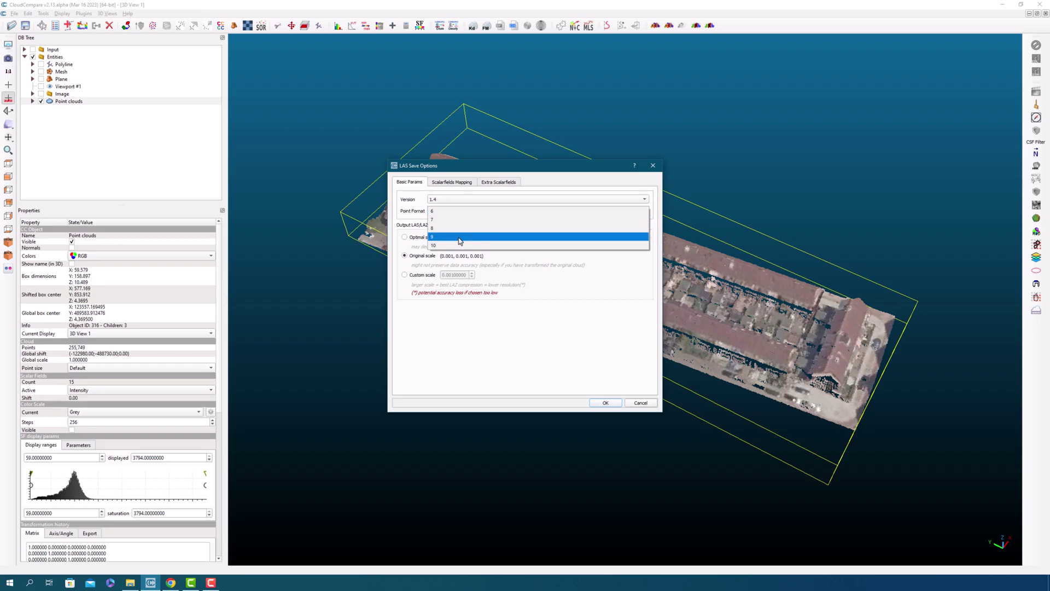
left_click(416, 225)
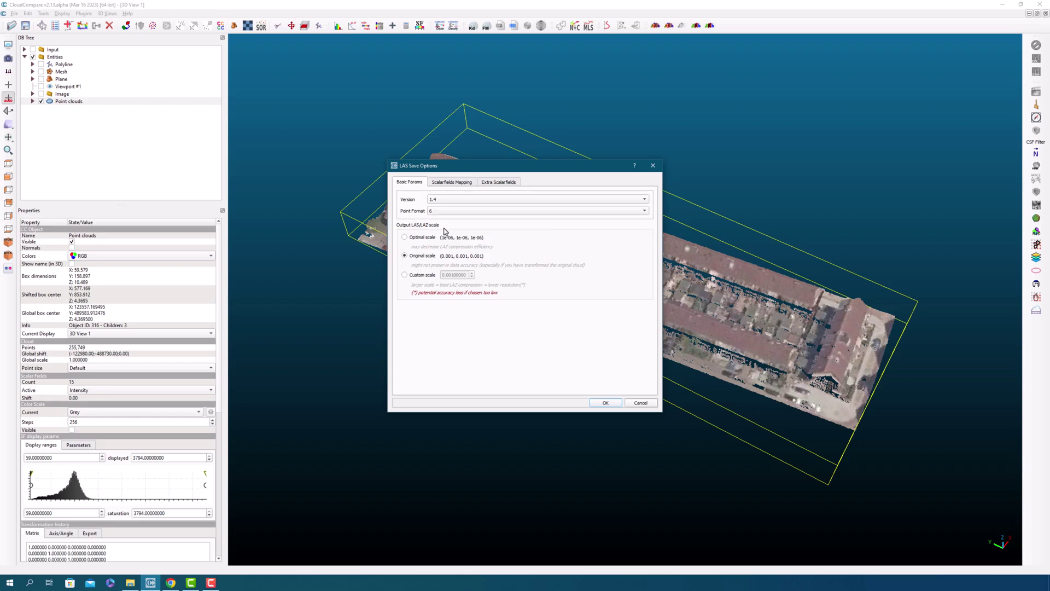
Step: Examine the Intensity scalar field mapping and the extra scalar fields of the LAS export
left_click(446, 183)
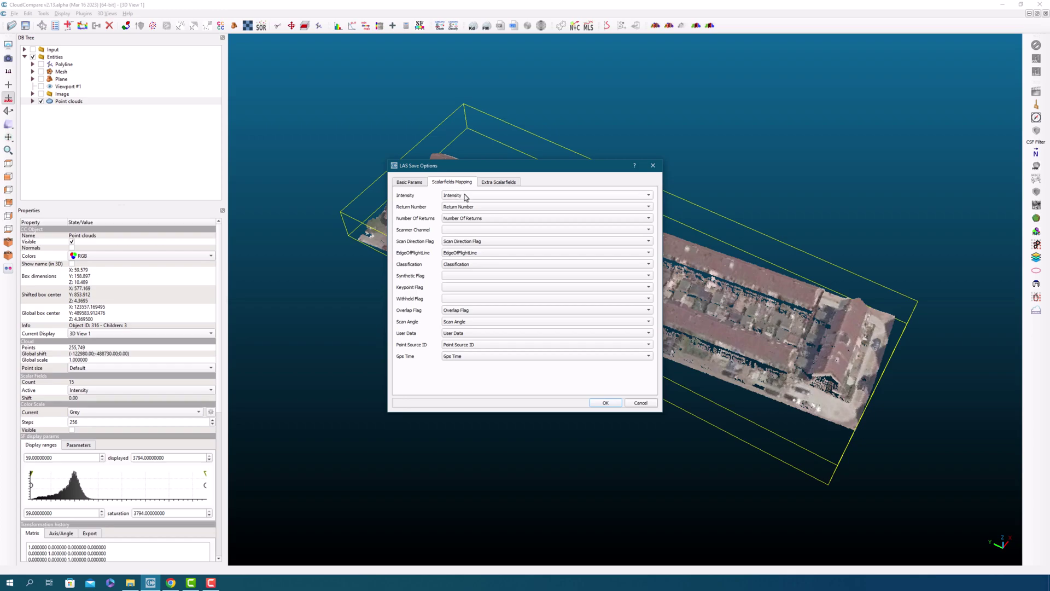
left_click(465, 196)
left_click(465, 196)
left_click(488, 183)
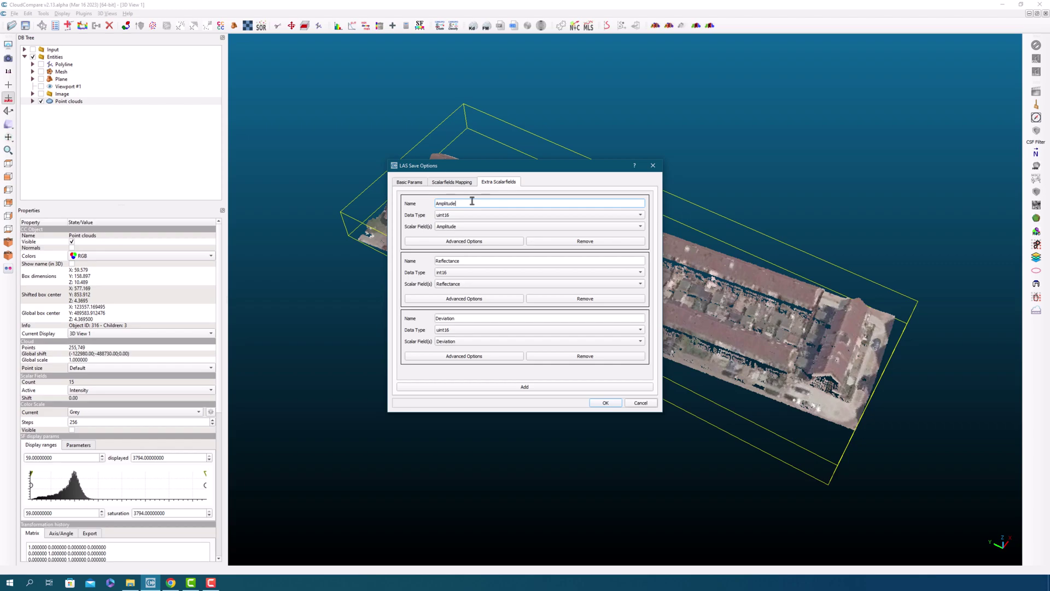
left_click(472, 203)
Step: Add an extra scalar field entry to the LAS export and name it Test
left_click(520, 387)
scroll(471, 363, "down", 1)
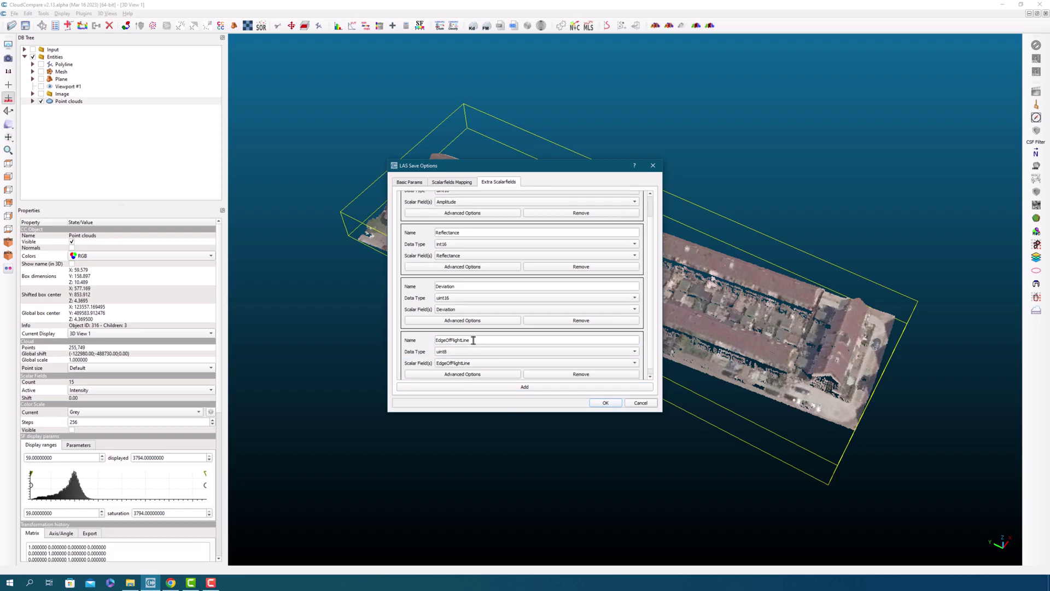
scroll(473, 344, "up", 1)
double_click(462, 364)
scroll(499, 375, "down", 1)
double_click(475, 364)
type("Test")
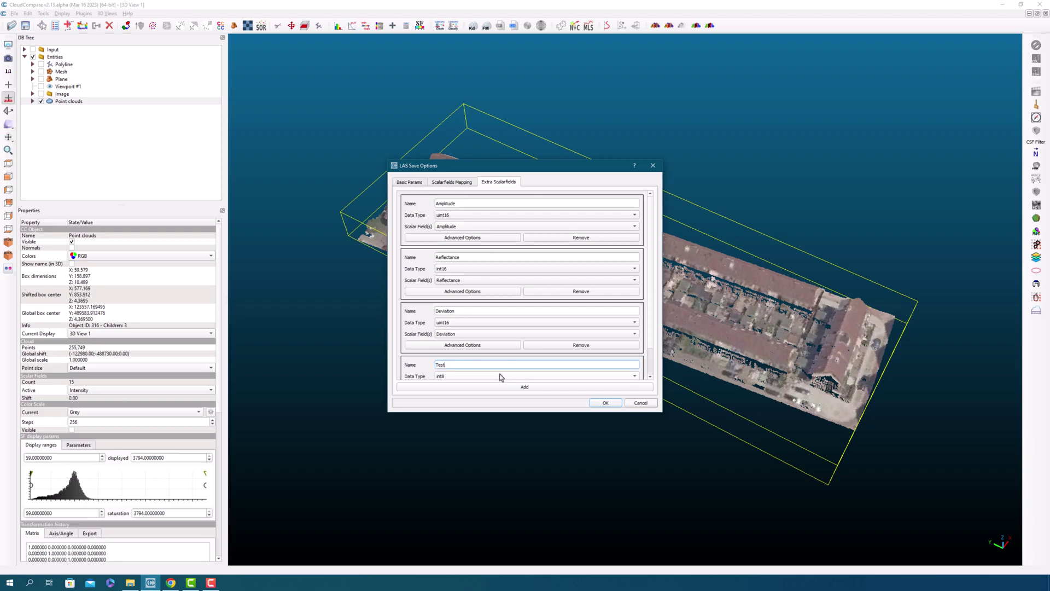
Step: Set the new extra field's data type to int16, assign it the Classification scalar field, and rename it Test
scroll(652, 357, "down", 2)
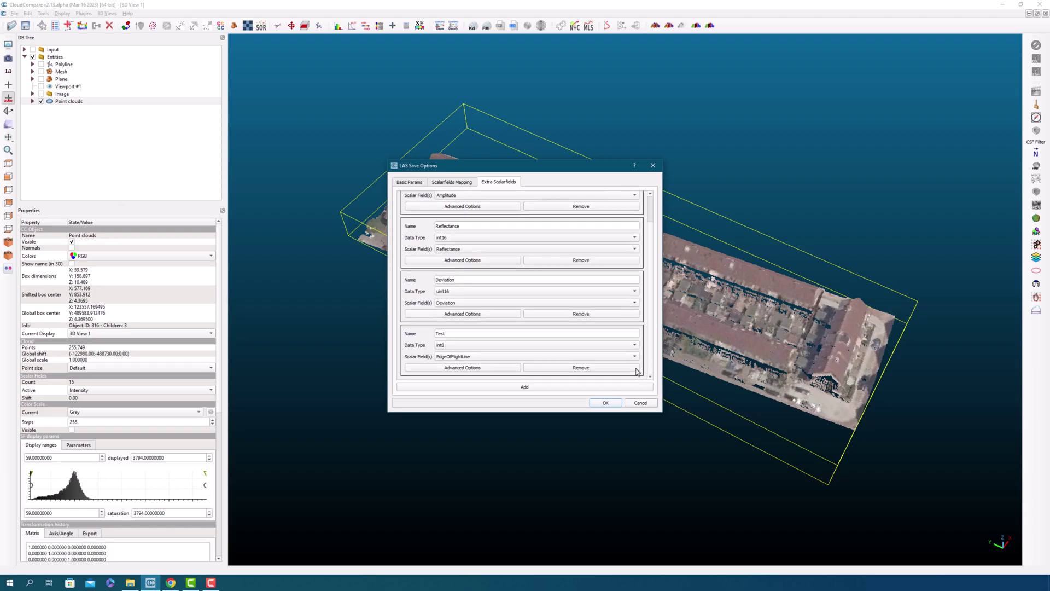
left_click(463, 347)
left_click(453, 354)
left_click(453, 357)
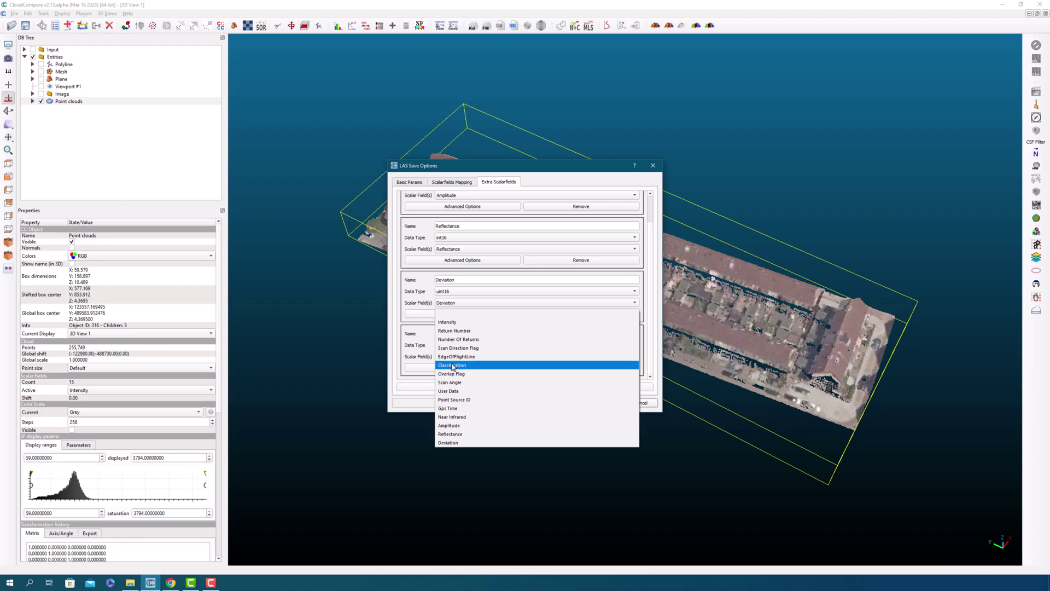
left_click(452, 365)
double_click(461, 334)
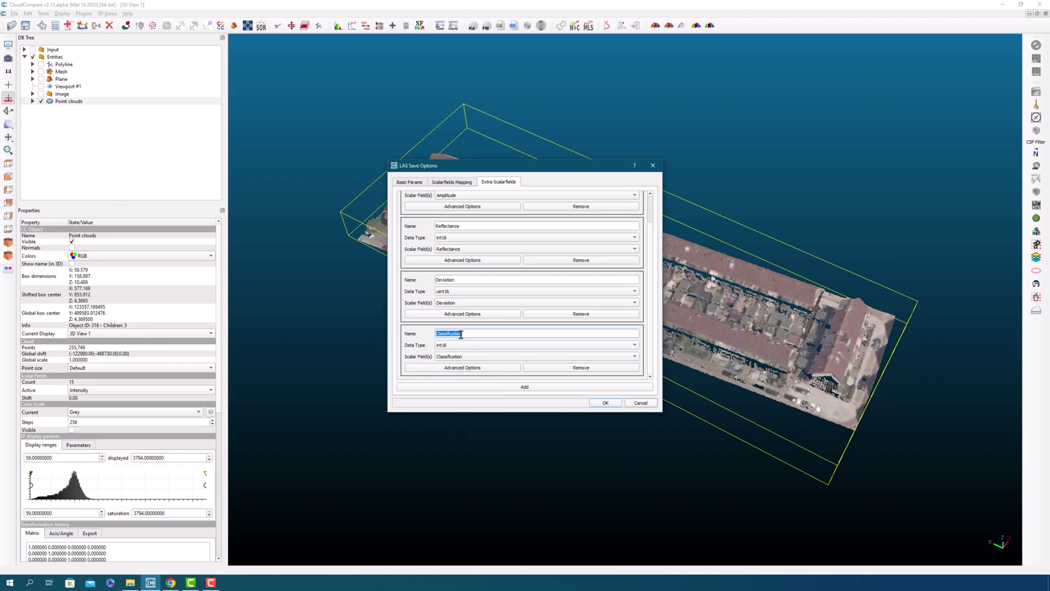
type("Test")
Step: Remove the Test, Deviation and Reflectance extra fields from the export and save the LAS file
left_click(573, 369)
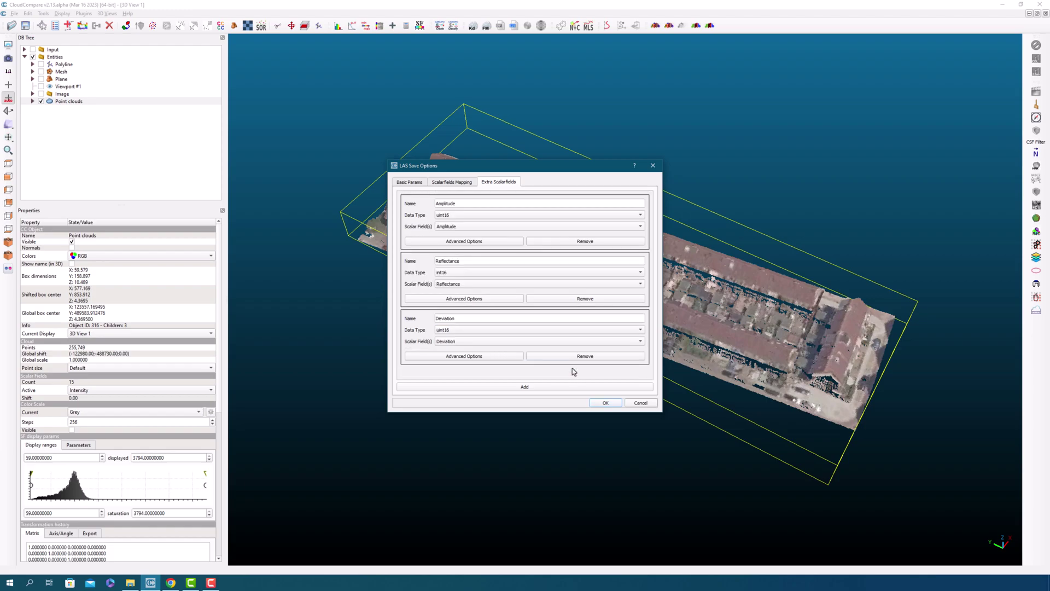
left_click(588, 358)
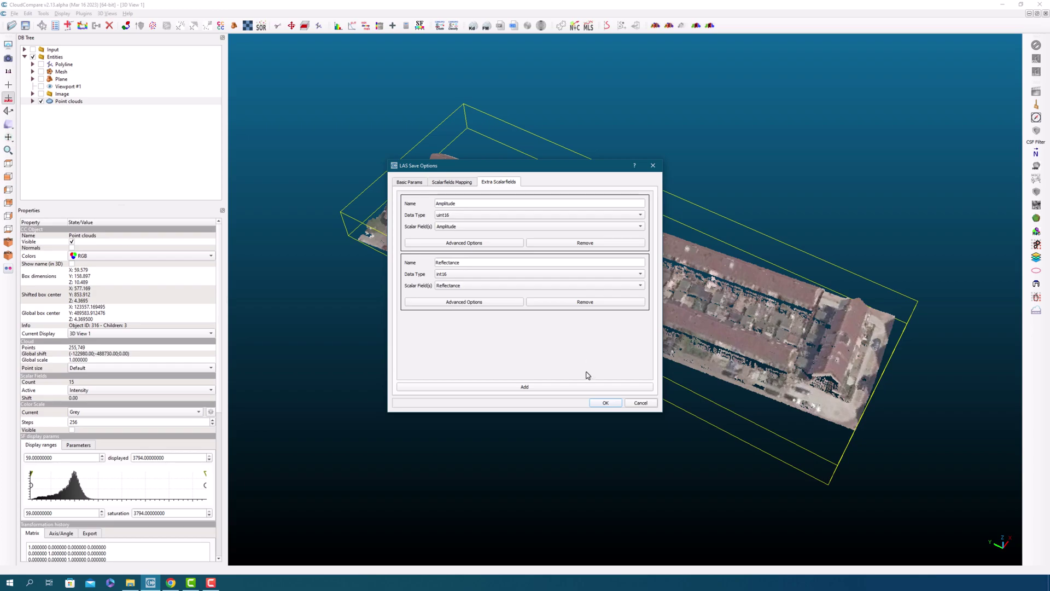
left_click(590, 303)
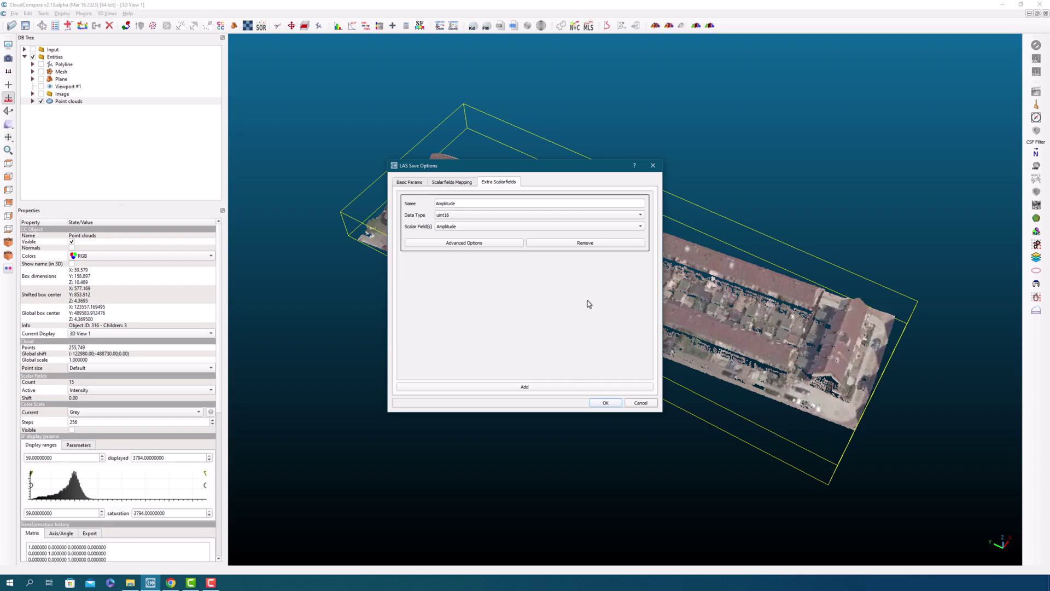
left_click(606, 403)
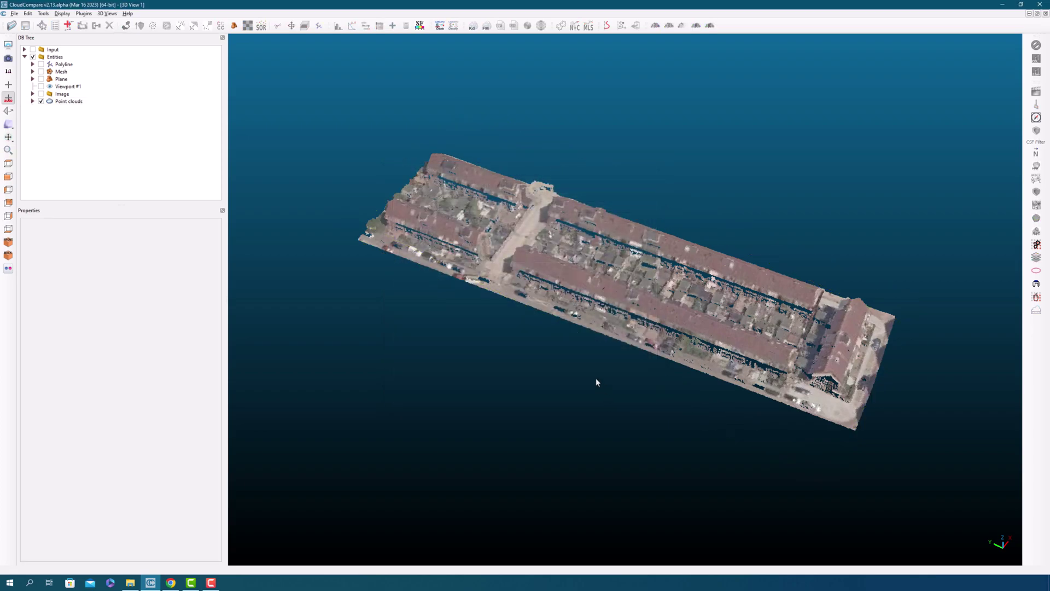
Step: Isolate the Polyline entity in the view and examine its shape and properties
left_click(69, 102)
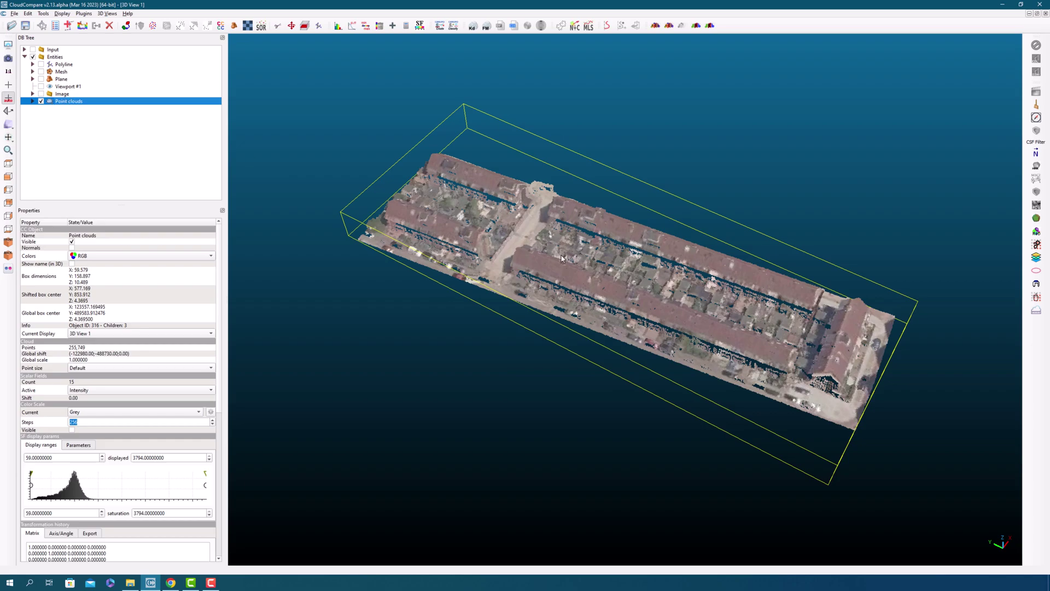
left_click_drag(559, 259, 486, 284)
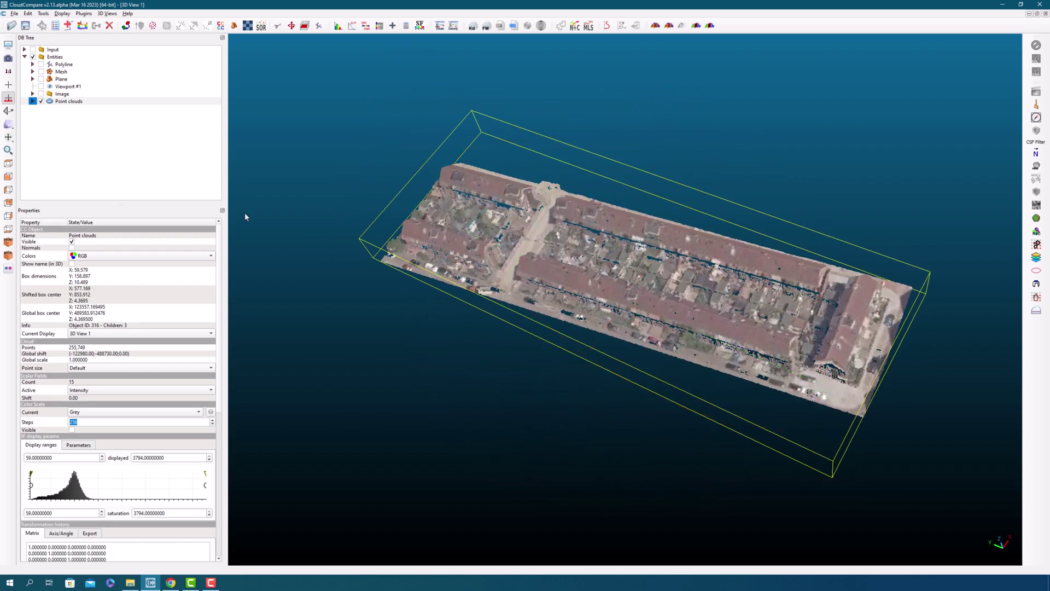
left_click(41, 65)
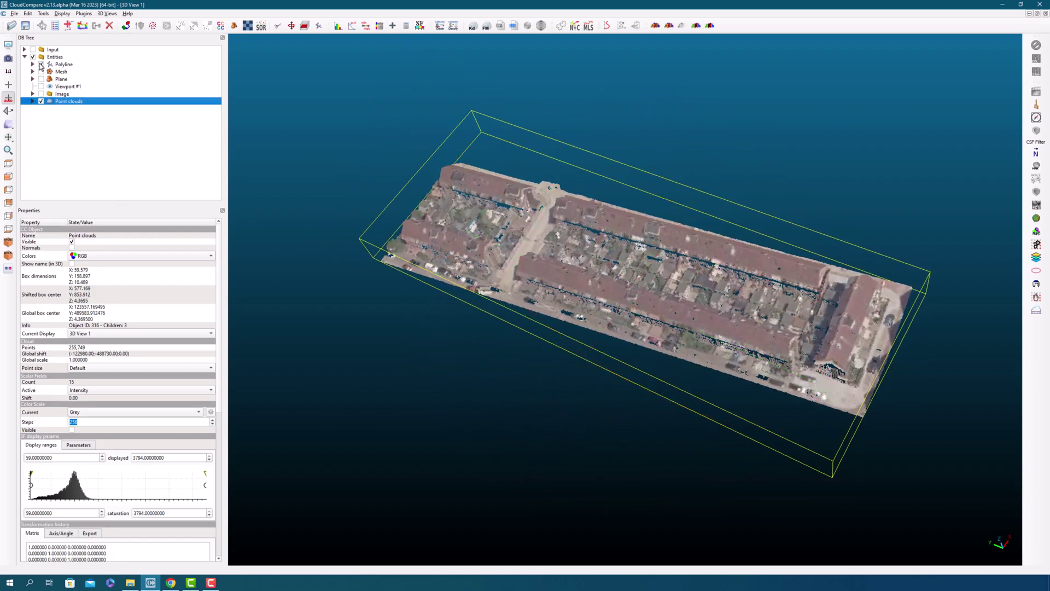
left_click_drag(677, 325, 547, 164)
scroll(624, 301, "up", 6)
scroll(593, 303, "down", 5)
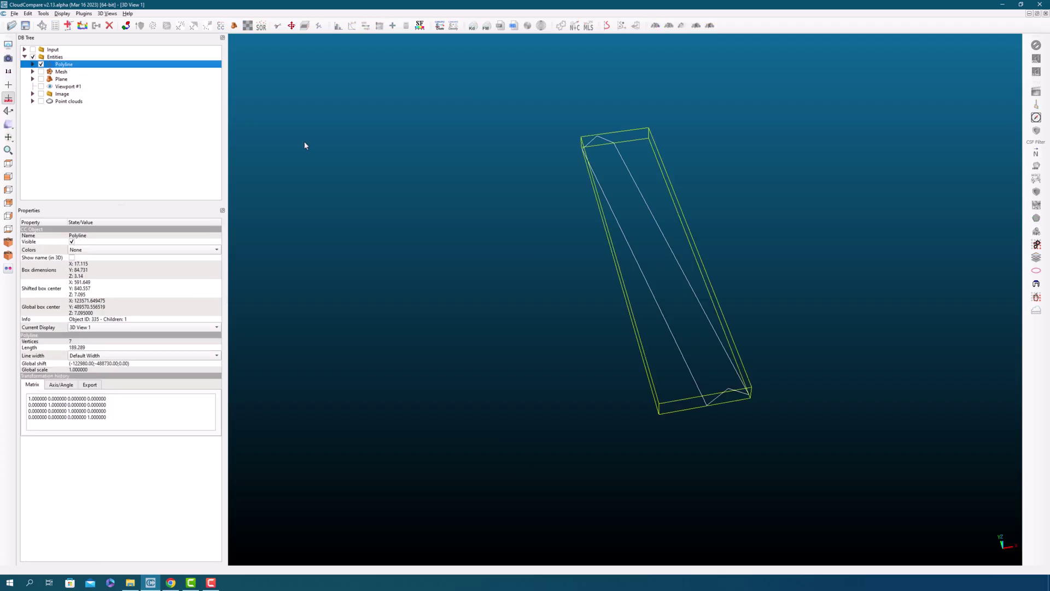
left_click_drag(700, 335, 596, 288)
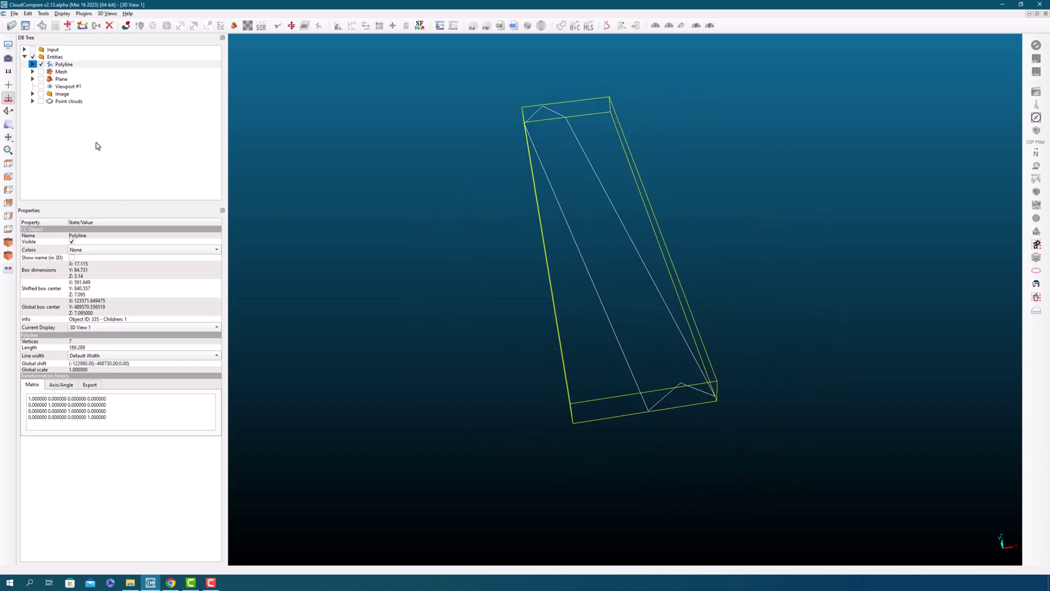
Step: Show the point cloud again, hide the polyline, and select the cloud with the gabled end building in view
left_click(41, 104)
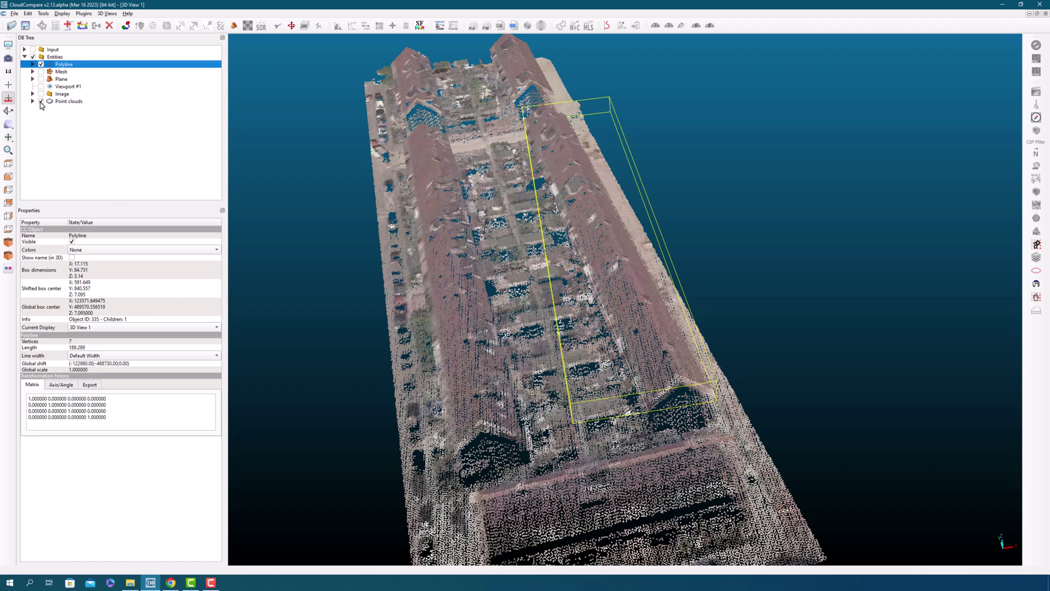
left_click(41, 65)
left_click(75, 102)
left_click_drag(477, 230, 723, 286)
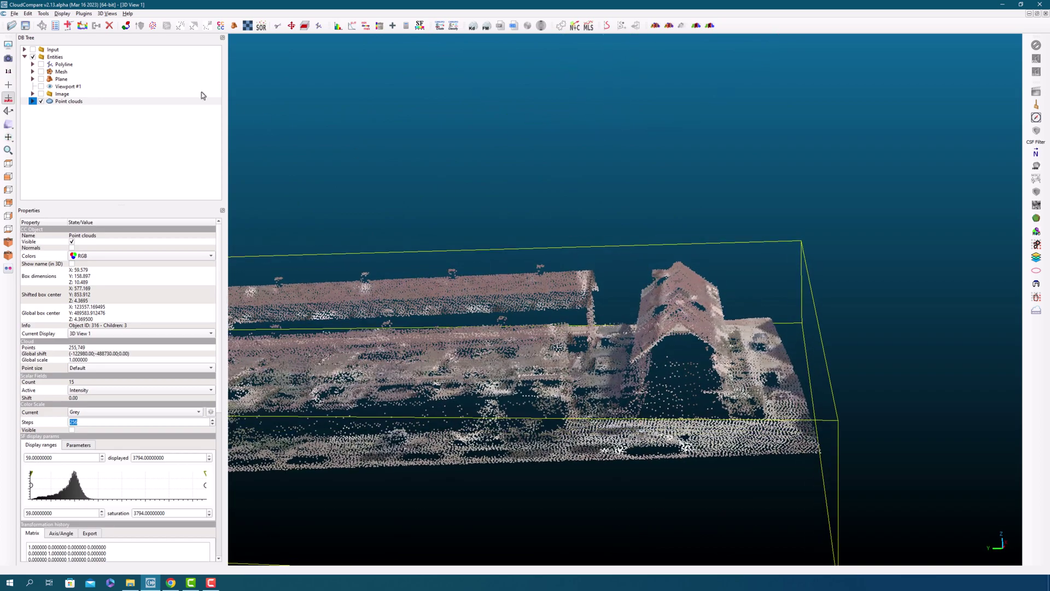
left_click(87, 108)
left_click(80, 103)
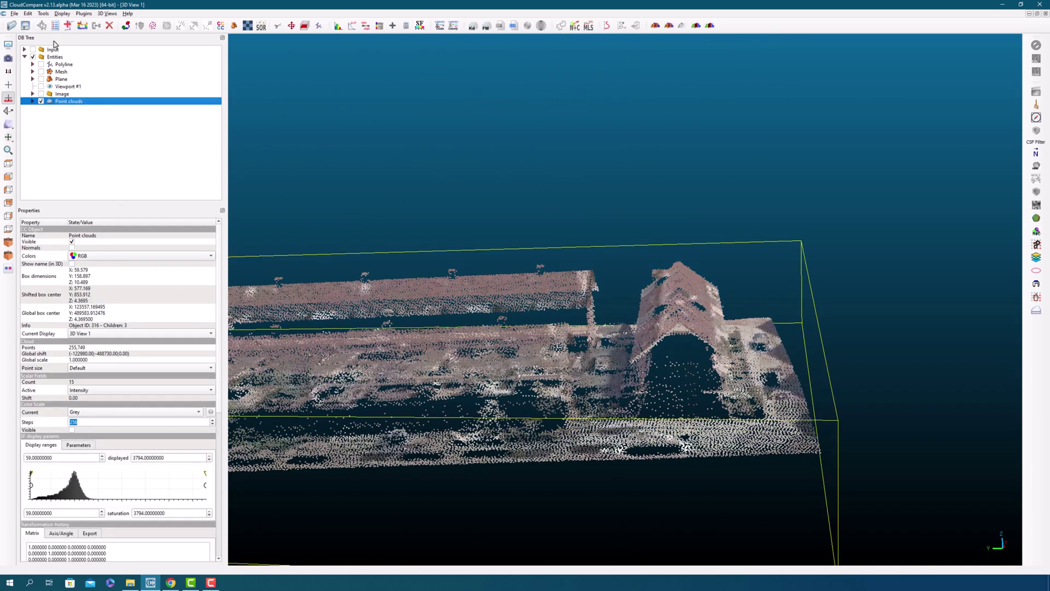
Step: Trace a polyline along the roof edges and ridge of the gabled end building on the point cloud and finish the tracing
left_click(68, 25)
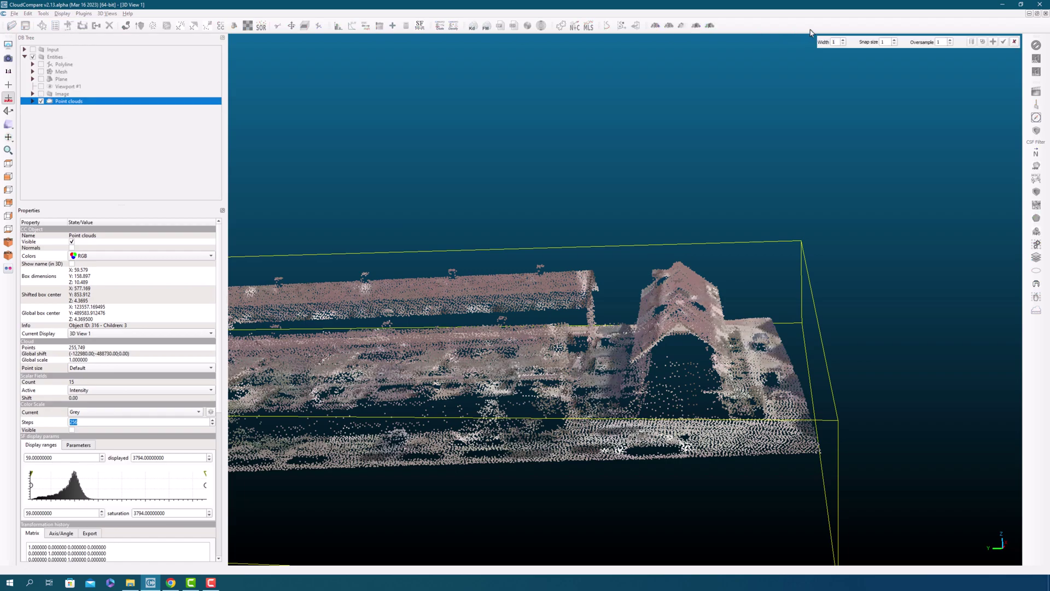
left_click(642, 291)
left_click(729, 357)
left_click(717, 288)
left_click(678, 263)
left_click_drag(772, 316, 714, 299)
left_click(993, 42)
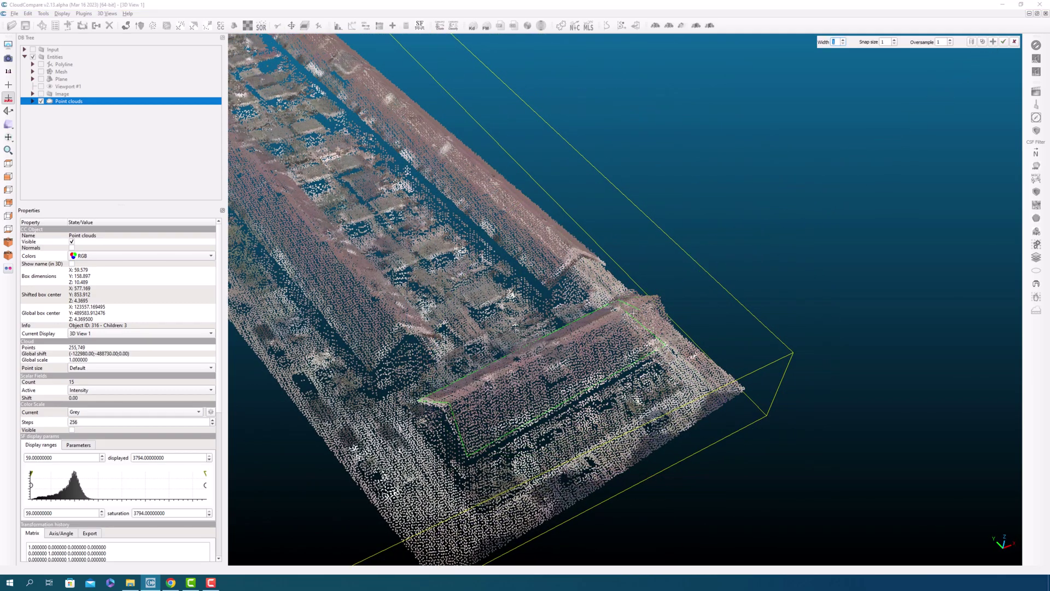
left_click(658, 295)
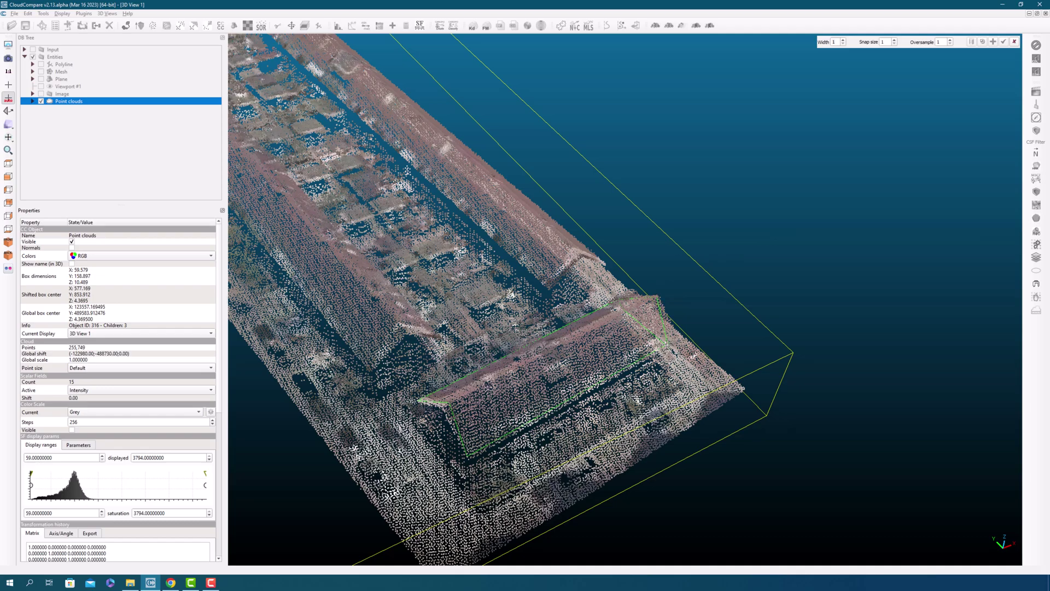
left_click_drag(697, 336, 656, 309)
left_click(1004, 42)
Step: Hide the point cloud and select the newly traced polyline so that it is shown alone
left_click_drag(547, 246, 351, 237)
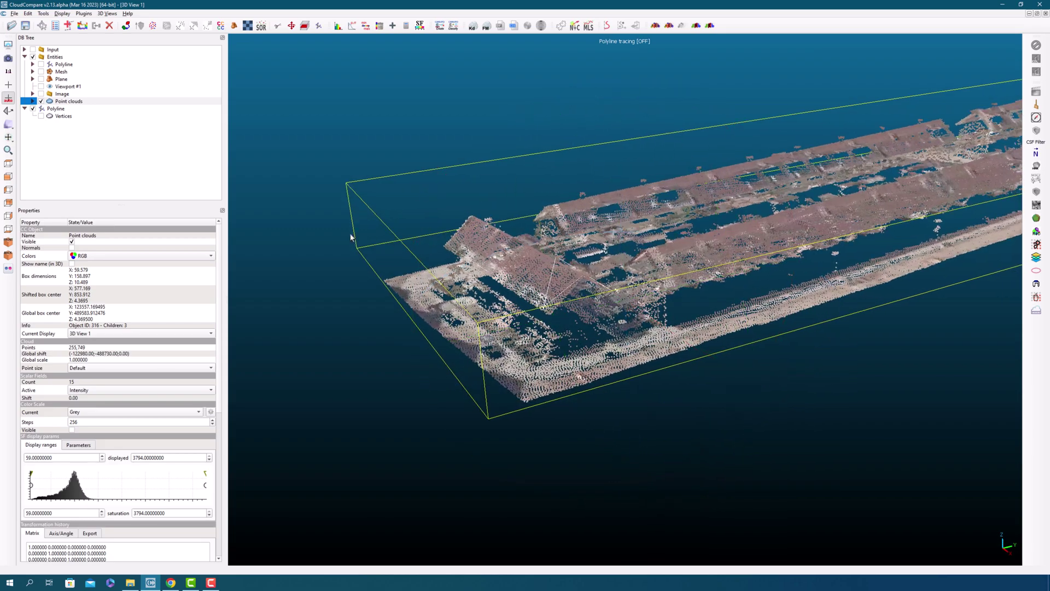
left_click(41, 101)
left_click(55, 108)
scroll(498, 237, "up", 4)
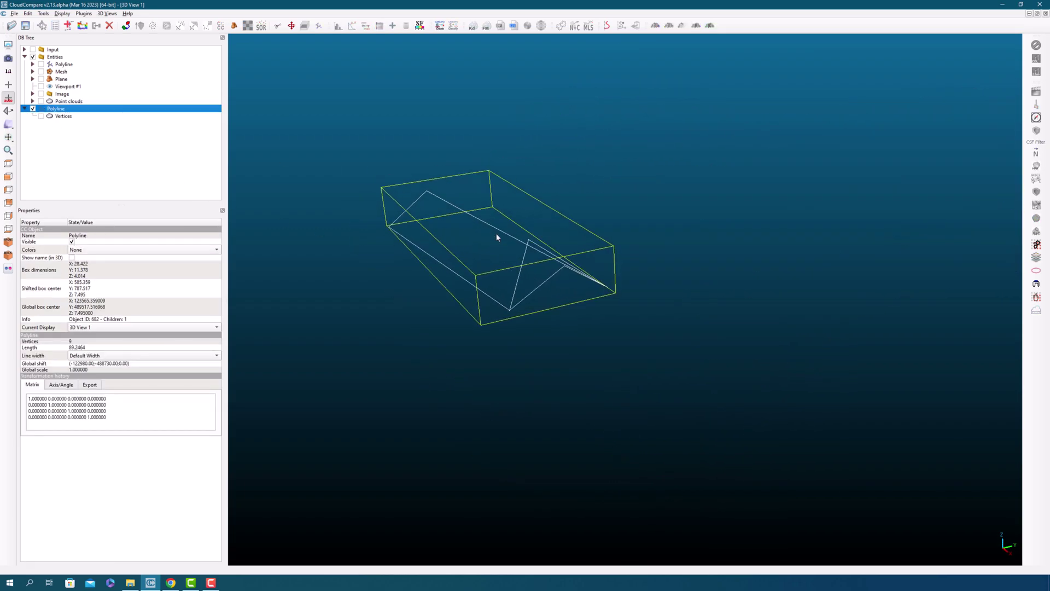
left_click_drag(614, 302, 591, 350)
Step: Switch the traced polyline's color display to RGB and back to None
left_click(143, 250)
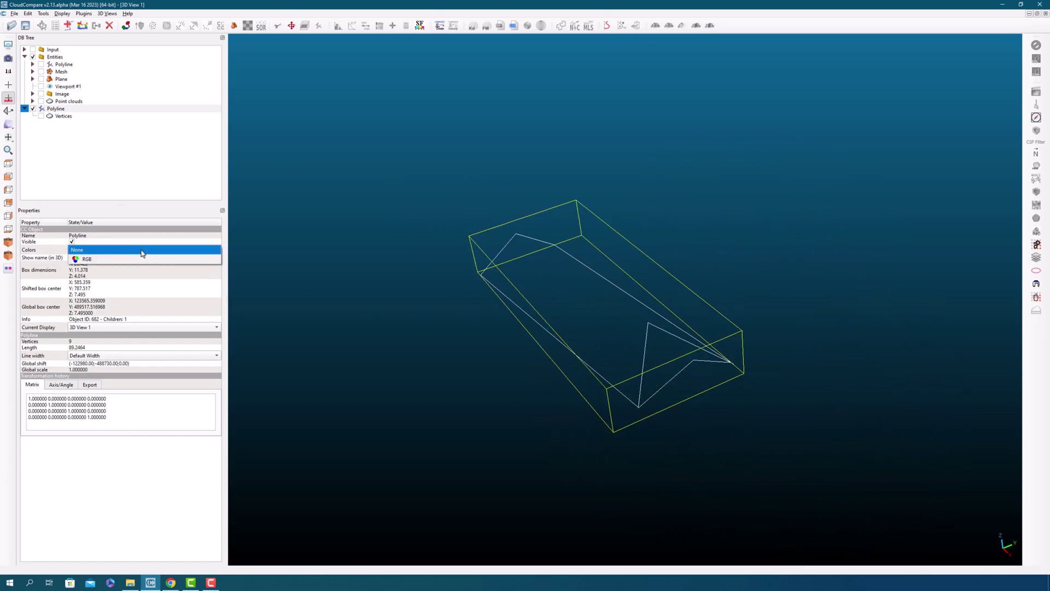
left_click(135, 260)
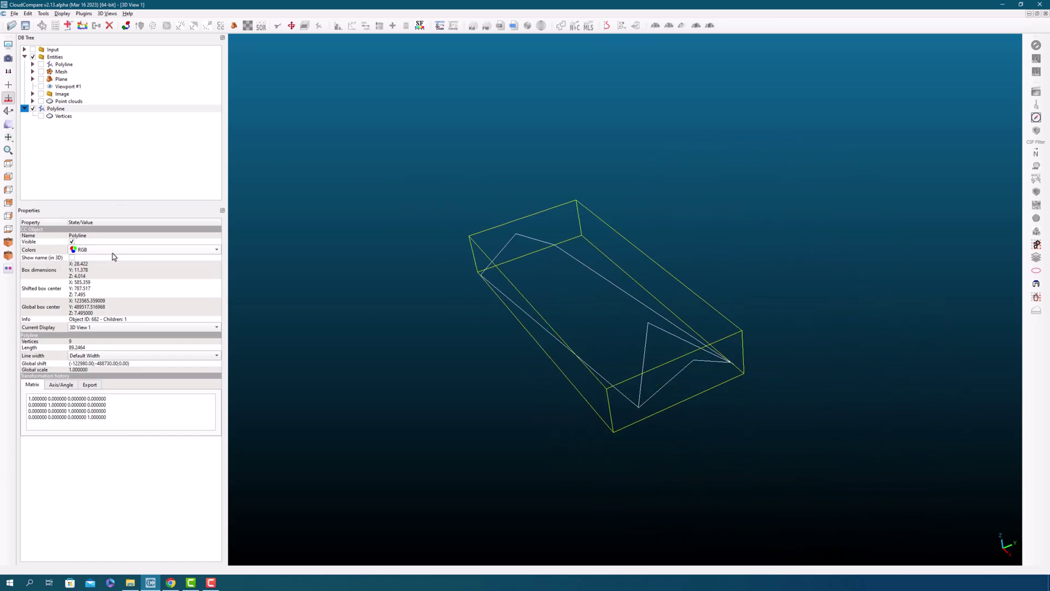
left_click(113, 251)
left_click(91, 255)
Step: Set the traced polyline's line width to 4
left_click(82, 357)
left_click(94, 396)
scroll(588, 305, "up", 5)
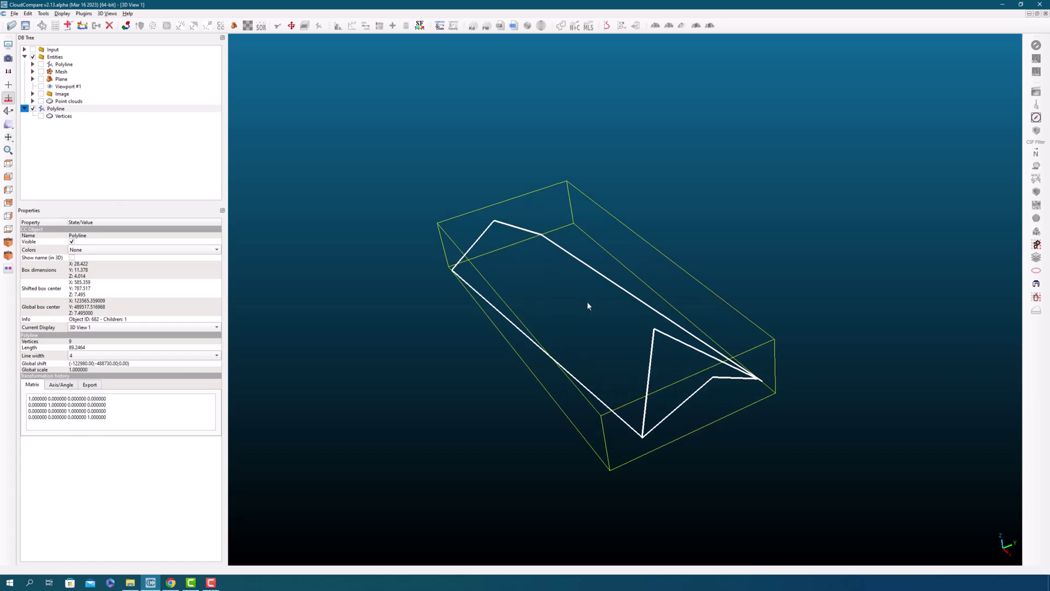
scroll(550, 300, "down", 1)
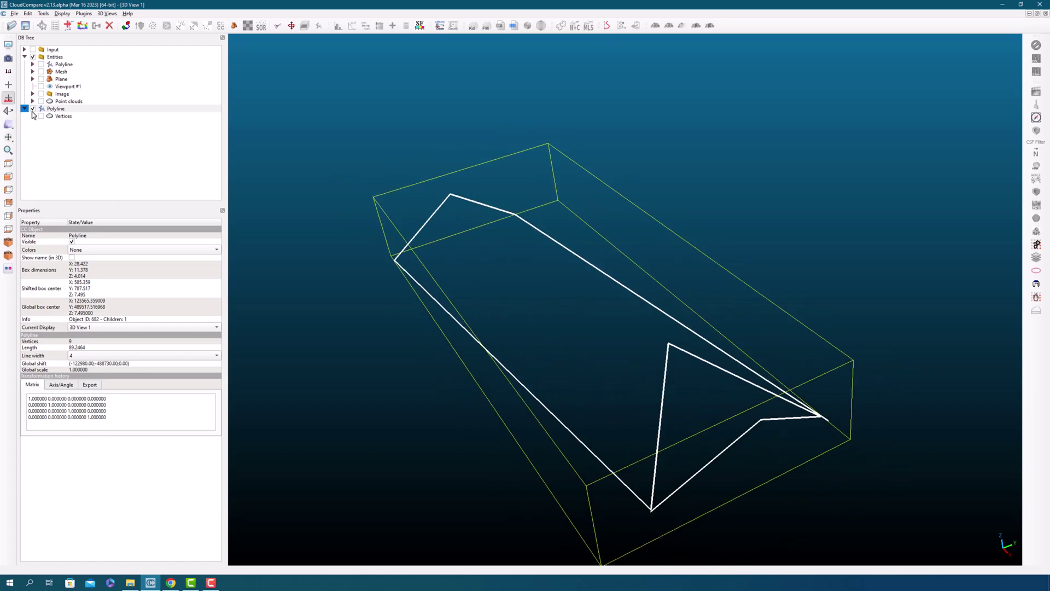
Step: Review the available save formats for the traced polyline and save it as Polyline.dxf in DXF geometry format in the 03 Entities folder
left_click(48, 110)
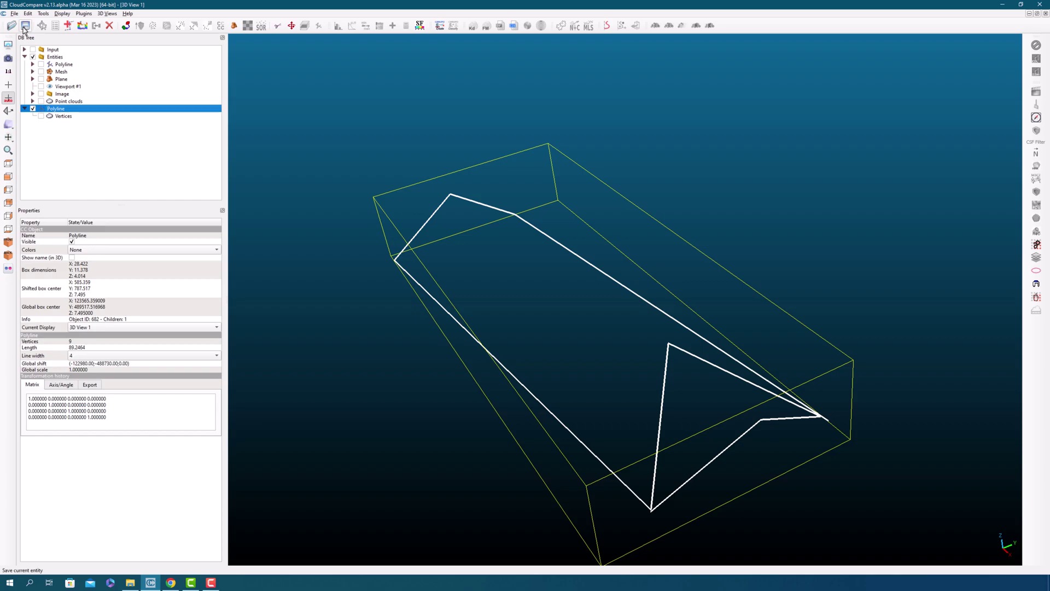
left_click(25, 26)
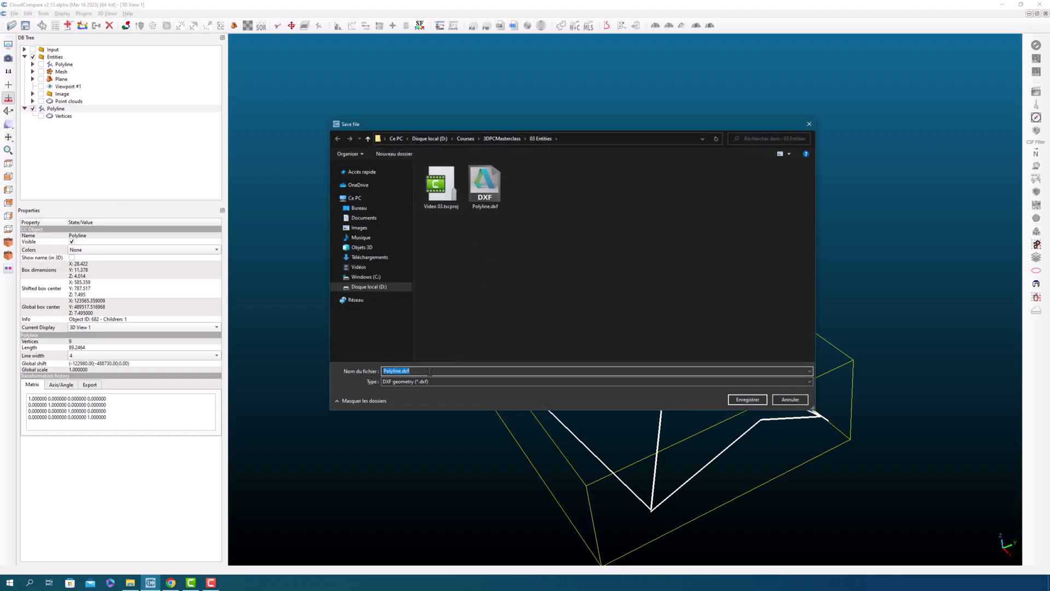
left_click(443, 382)
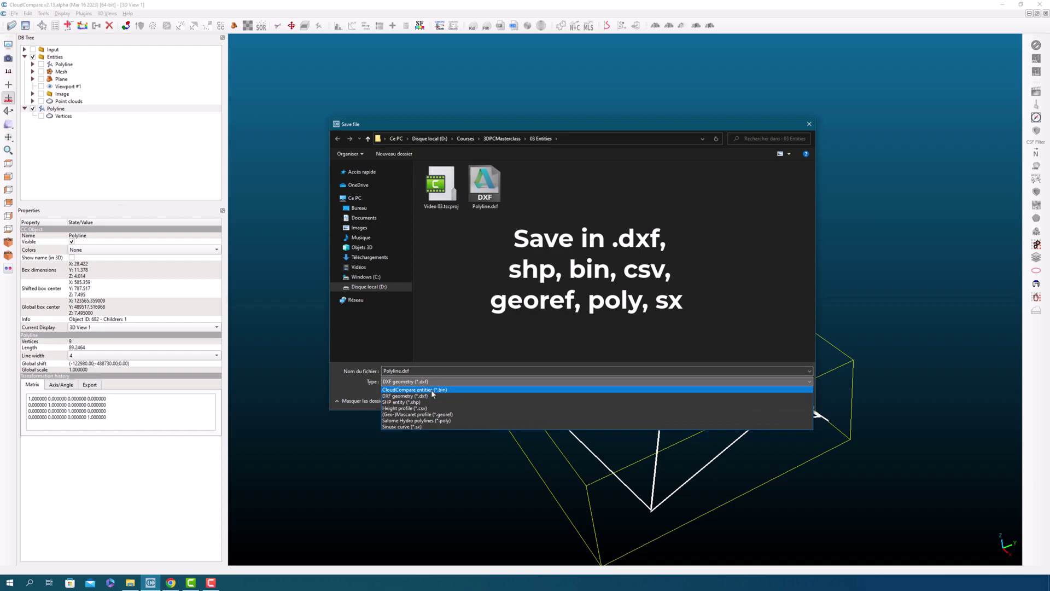
left_click(432, 390)
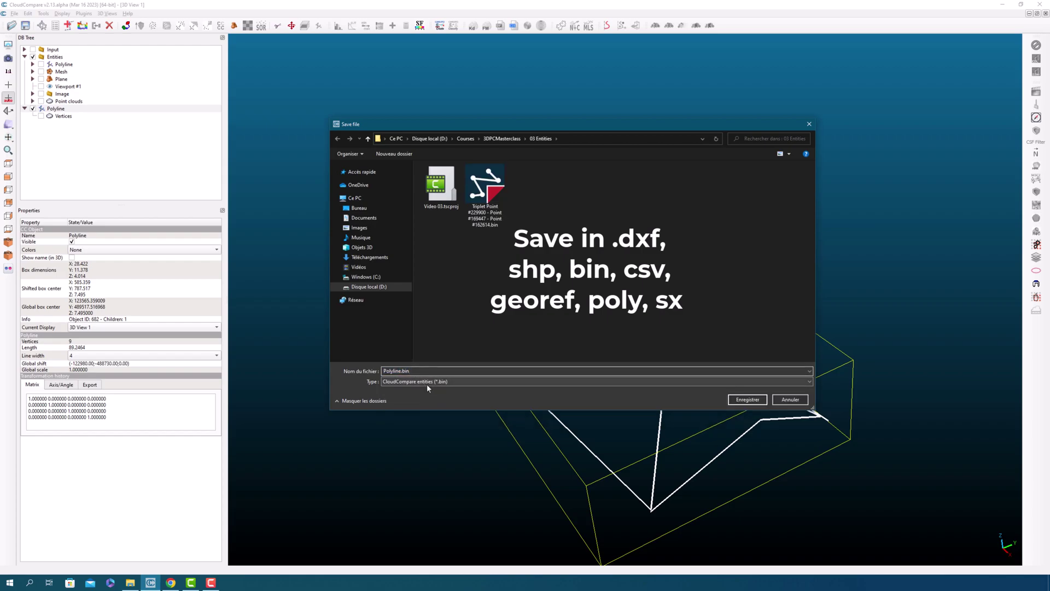
left_click(431, 382)
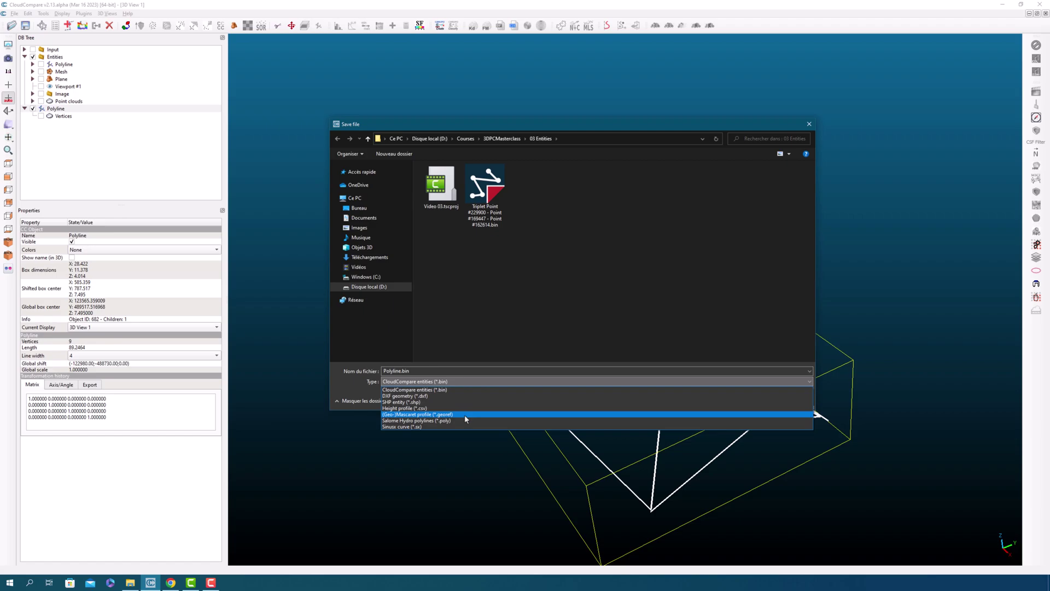
left_click(436, 396)
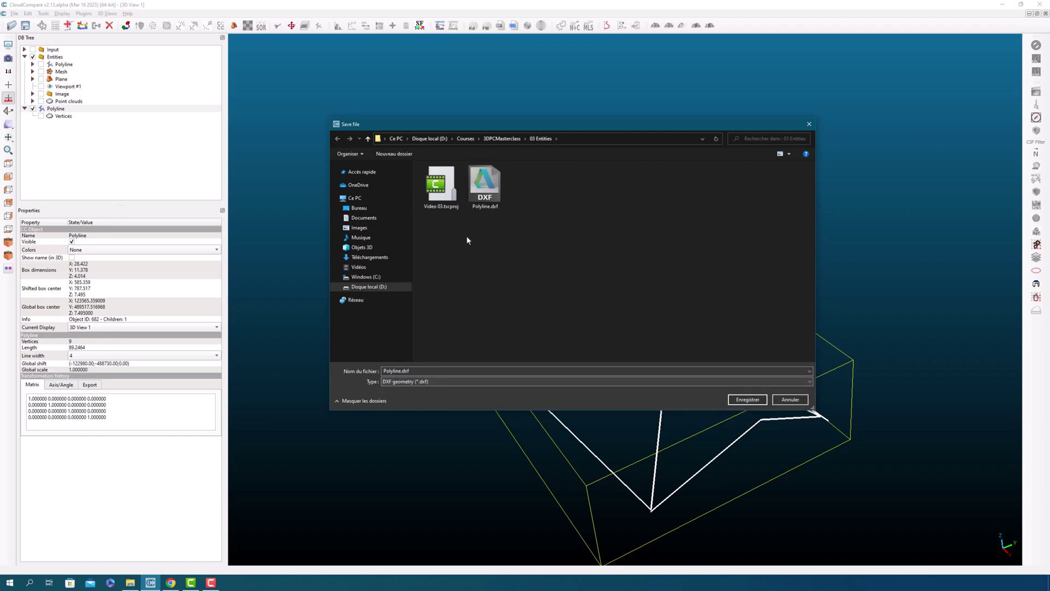
left_click(742, 401)
left_click(548, 295)
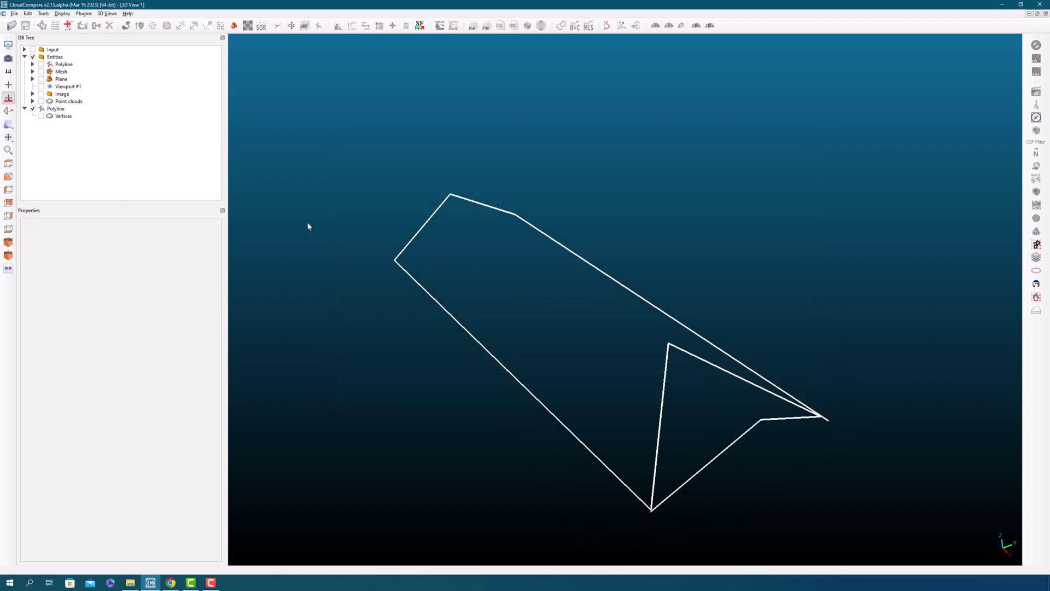
Step: Delete the traced polyline, and show and select the point cloud with the whole housing block in view
left_click(58, 110)
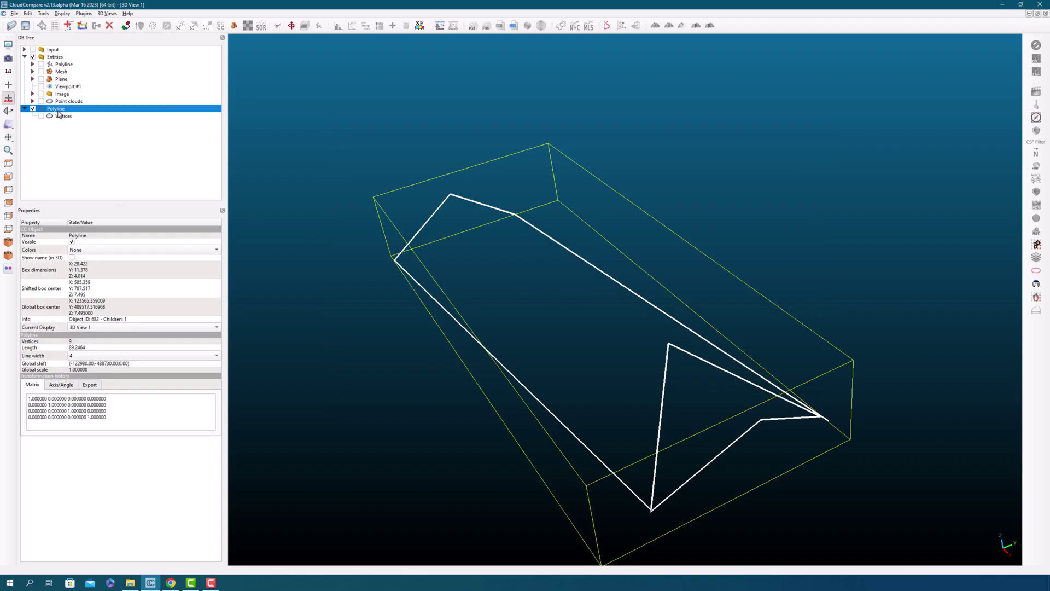
left_click(110, 28)
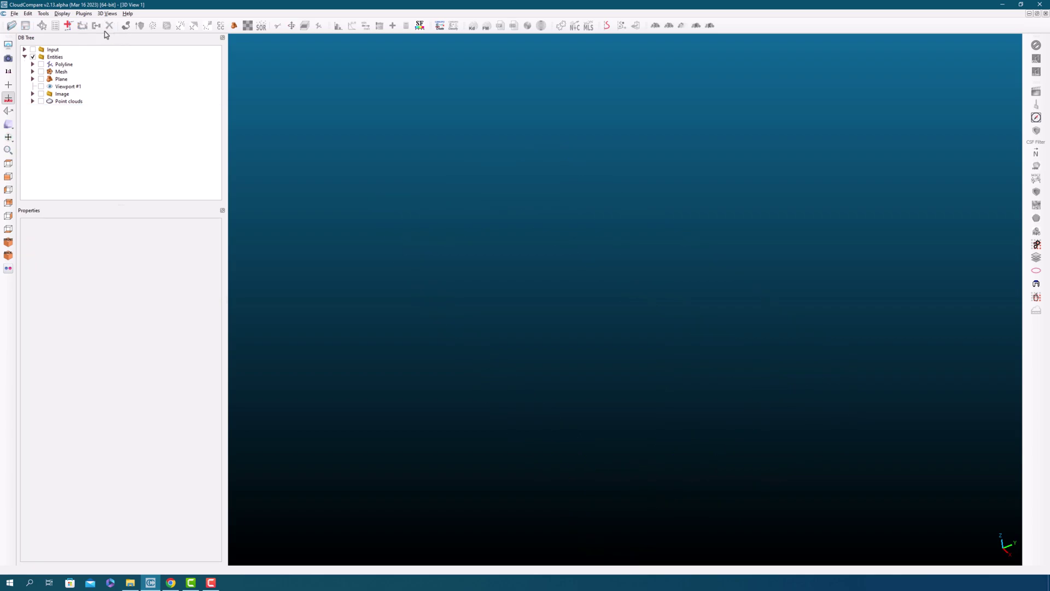
left_click(41, 101)
left_click(69, 101)
scroll(304, 131, "down", 10)
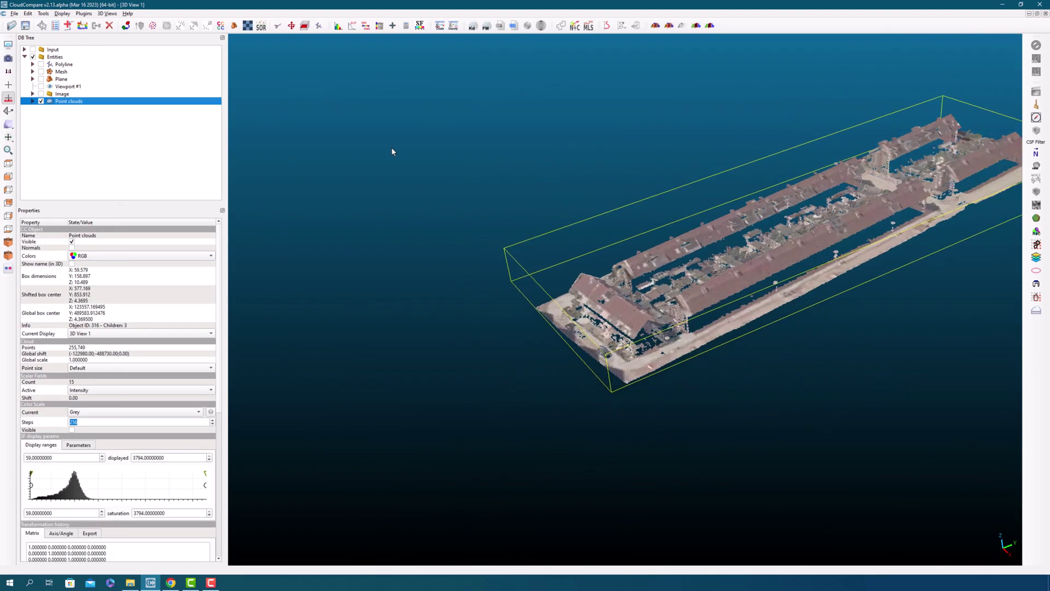
left_click_drag(586, 206, 573, 284)
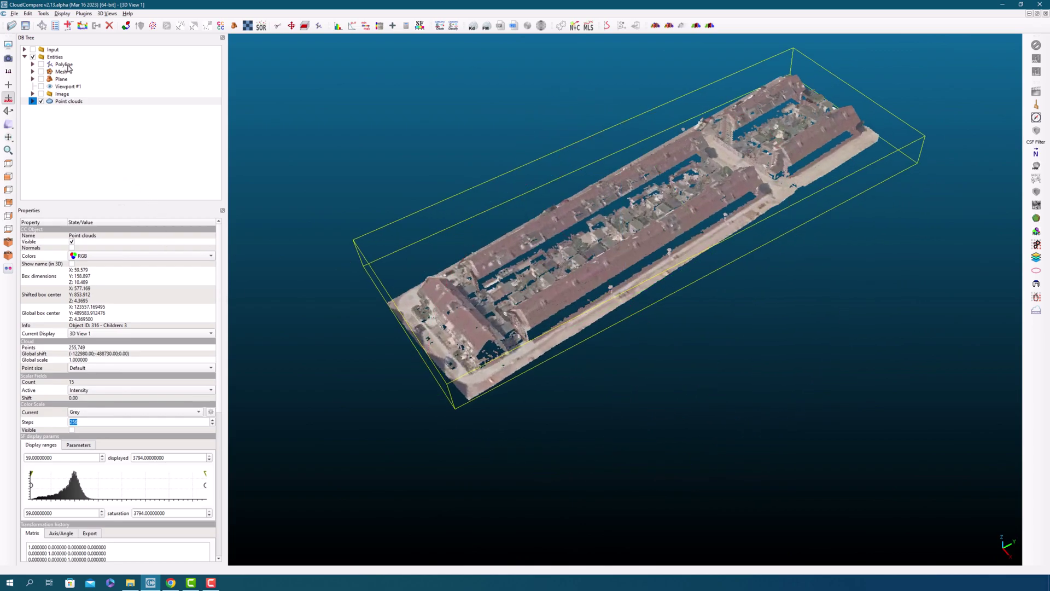
Step: Display the Mesh entity, hide the point cloud, and select the mesh to show its properties
left_click(41, 71)
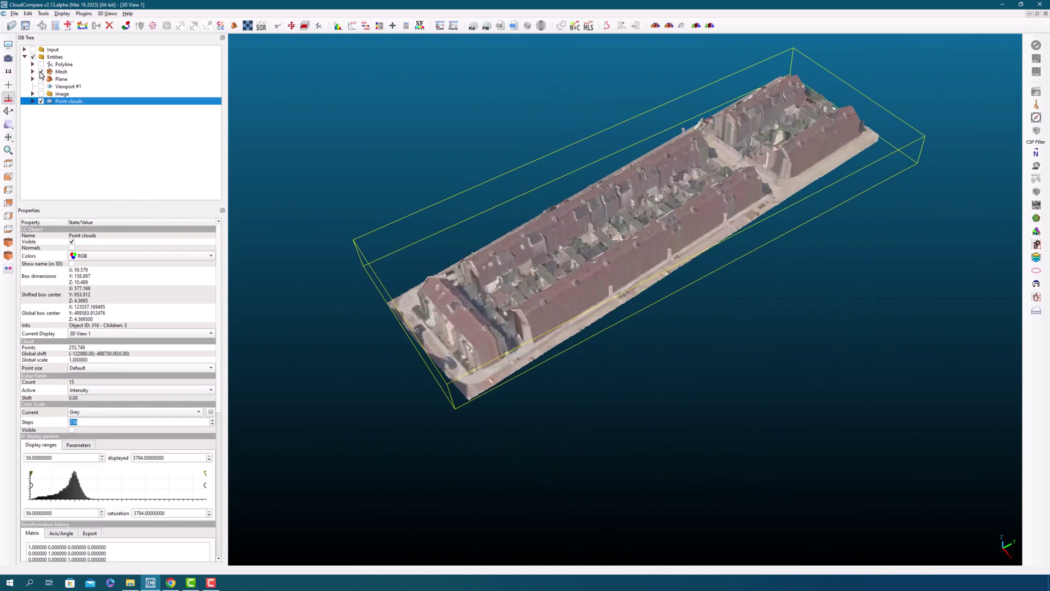
left_click_drag(602, 307, 663, 284)
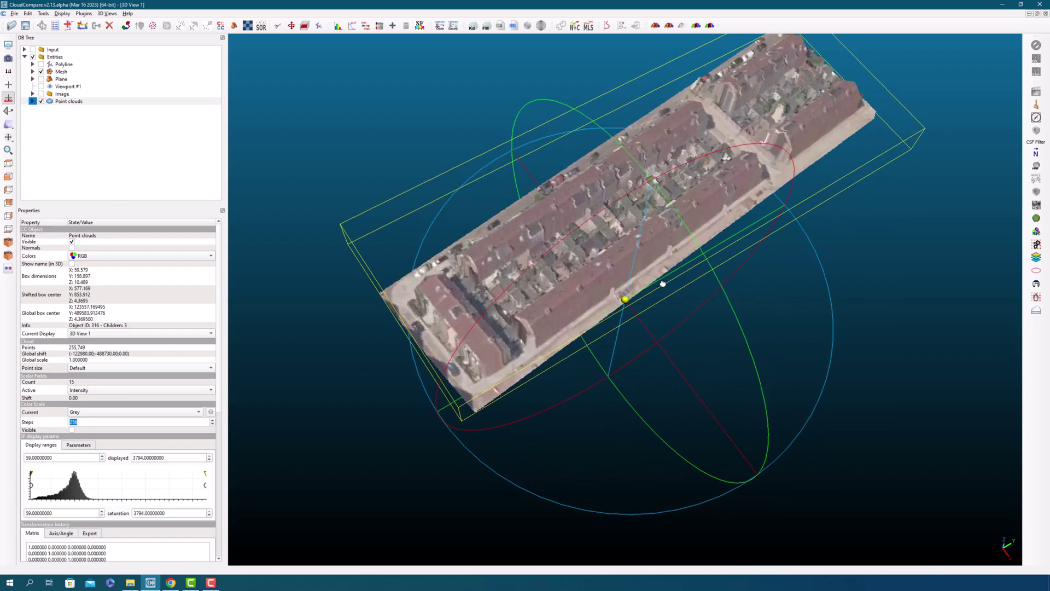
left_click(62, 73)
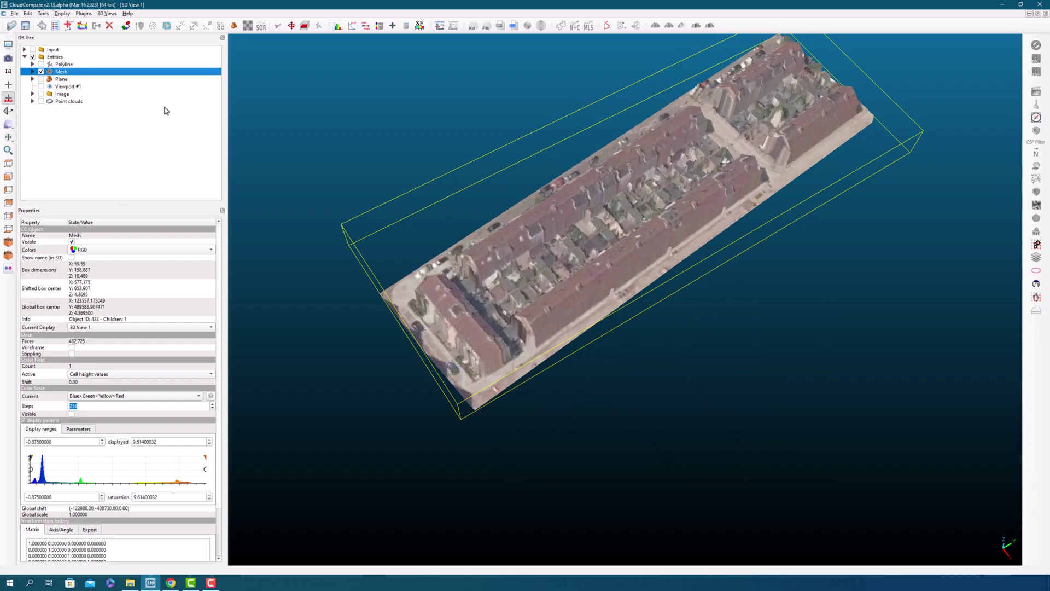
left_click_drag(617, 250, 564, 163)
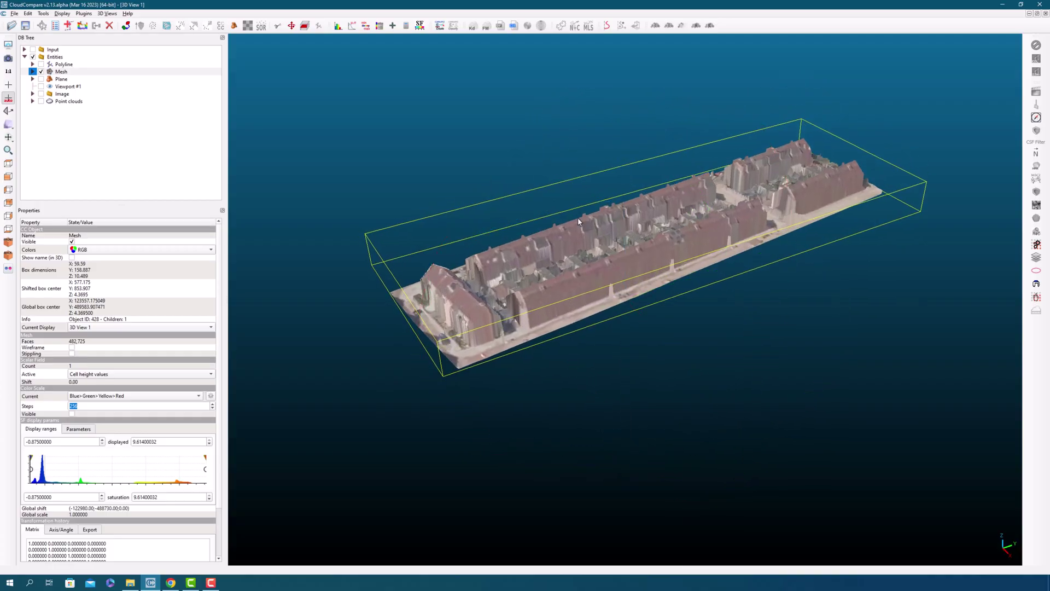
Step: Examine the mesh surface up close on the roofs, dormers and walls, and from an overall view of the block
scroll(595, 234, "up", 10)
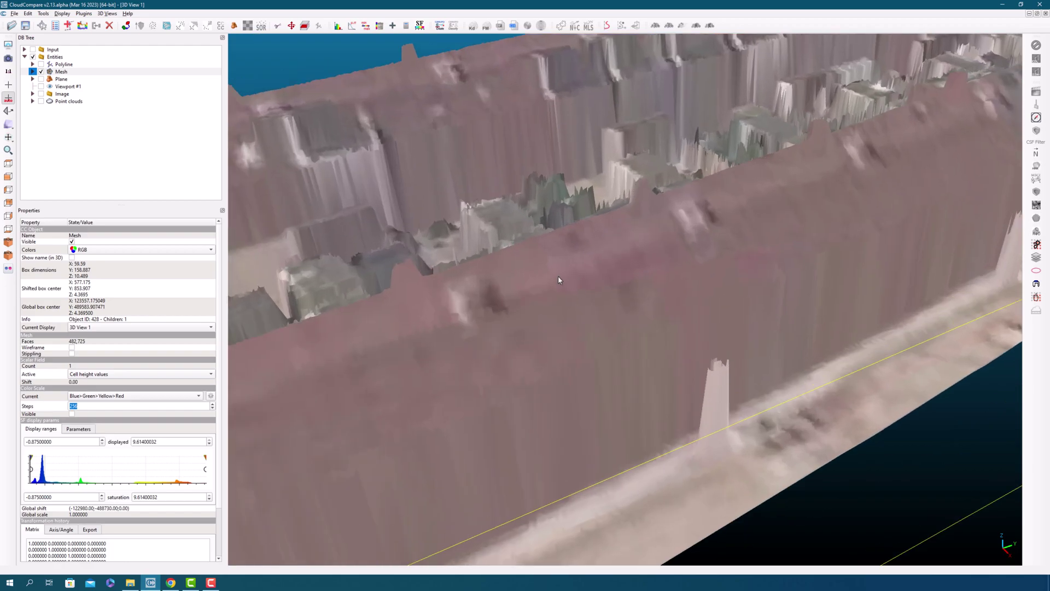
scroll(558, 277, "up", 6)
left_click_drag(513, 178, 426, 242)
scroll(525, 293, "up", 4)
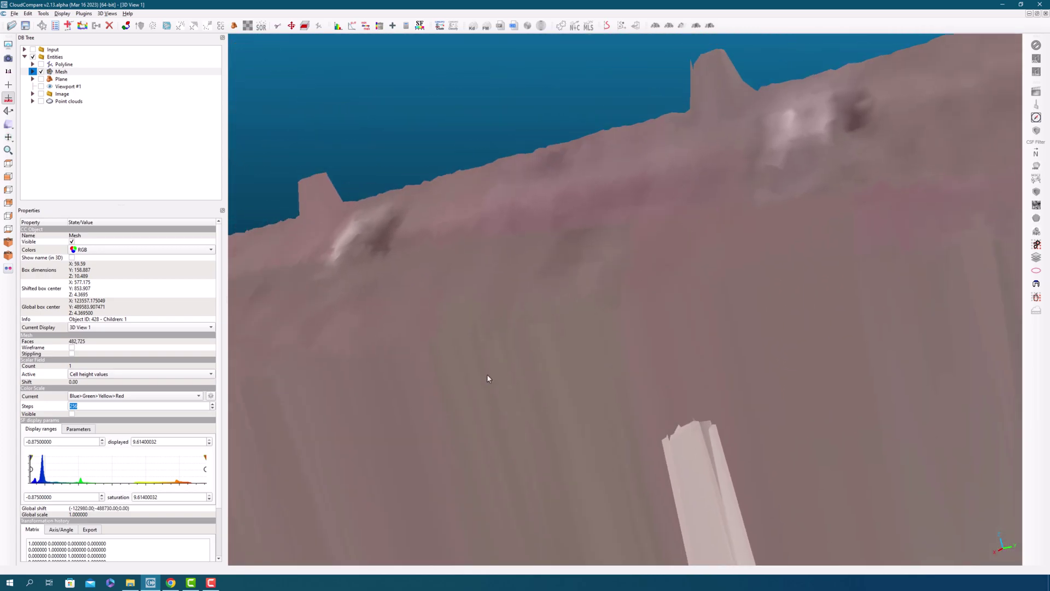
scroll(519, 360, "down", 3)
right_click_drag(697, 181, 584, 329)
left_click_drag(585, 330, 697, 386)
scroll(701, 449, "up", 2)
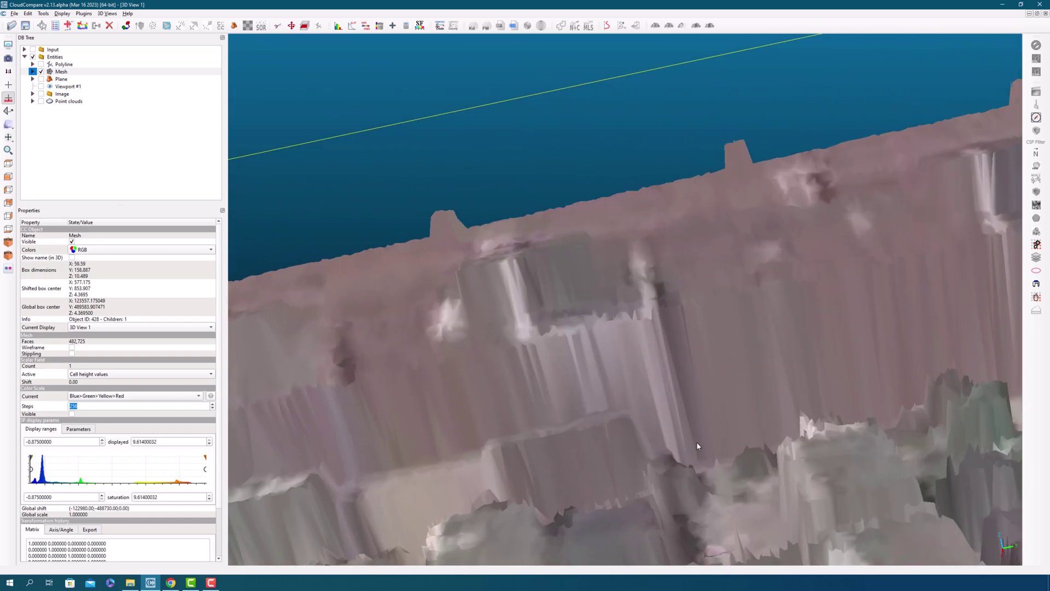
scroll(614, 393, "up", 4)
scroll(647, 345, "up", 2)
scroll(649, 338, "down", 3)
scroll(646, 335, "up", 3)
scroll(645, 334, "down", 3)
scroll(646, 335, "up", 3)
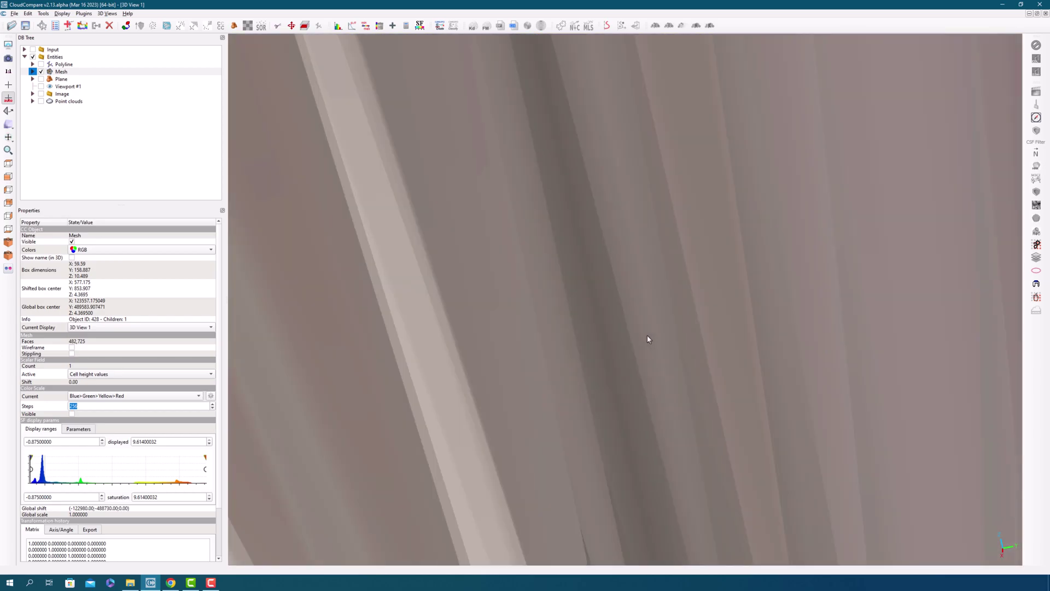
scroll(648, 339, "down", 5)
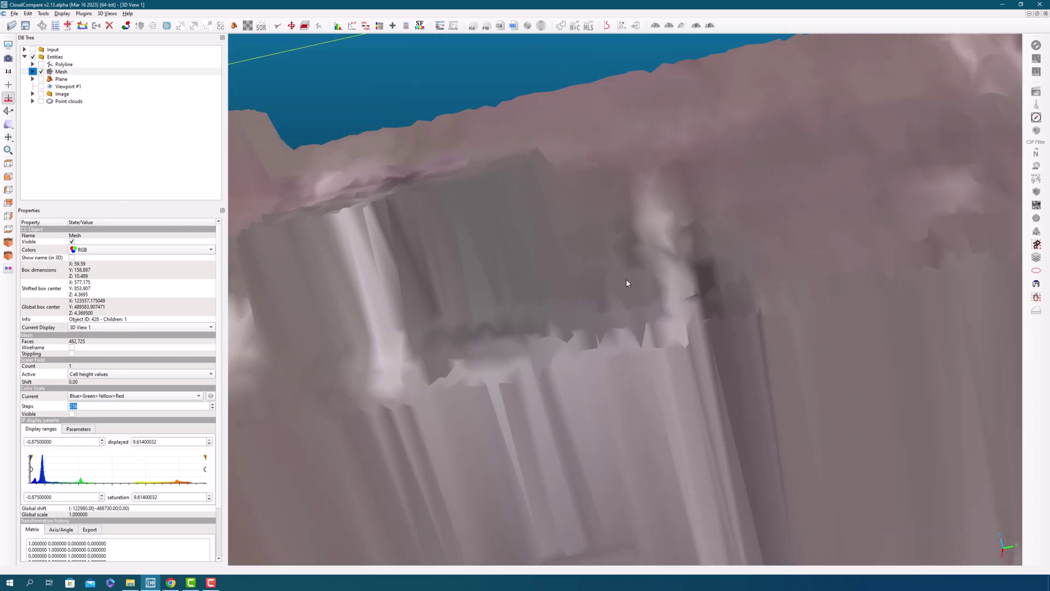
scroll(627, 283, "down", 10)
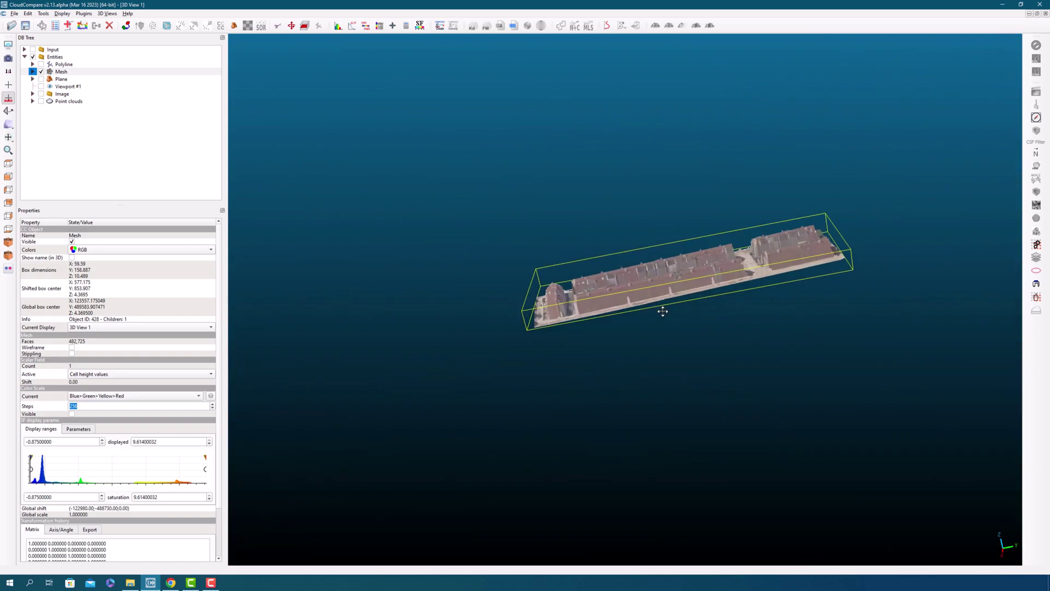
left_click_drag(663, 312, 646, 307)
scroll(602, 273, "up", 8)
left_click_drag(565, 266, 756, 373)
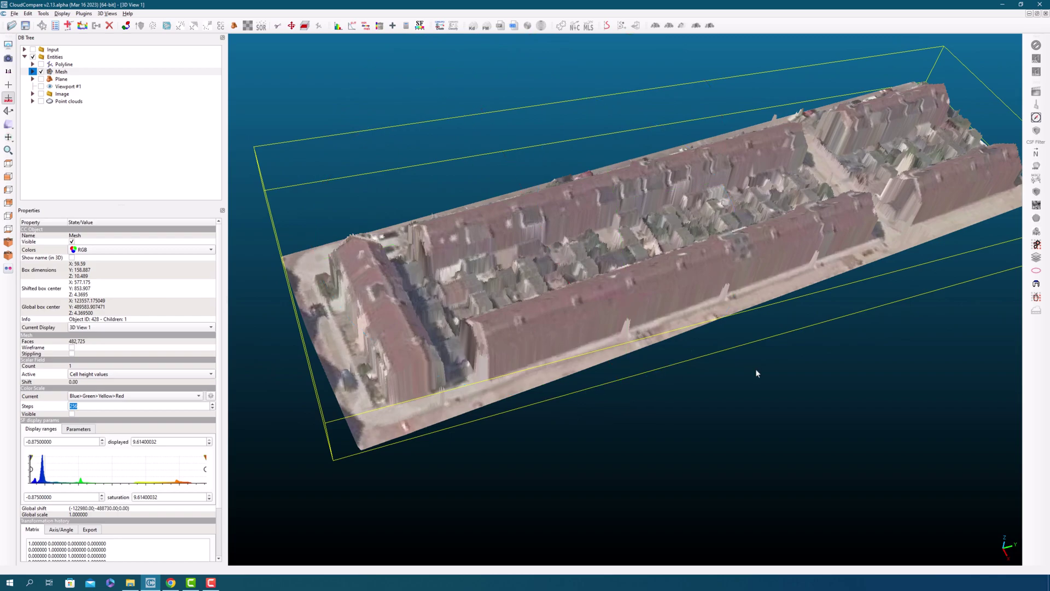
Step: Expand the Mesh entity and display its vertices over the surface briefly before hiding them again
left_click(80, 73)
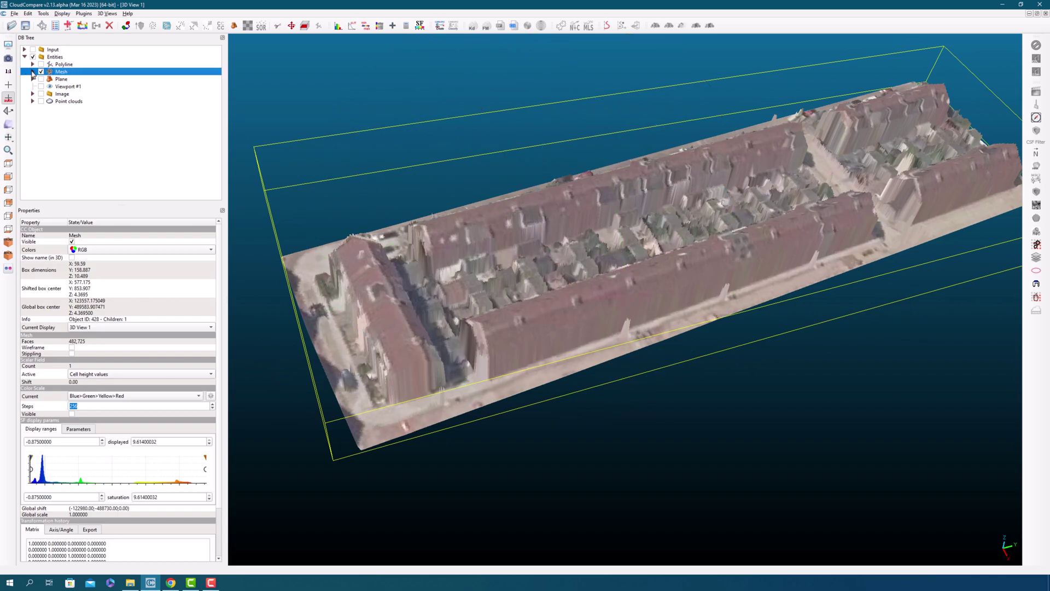
left_click(33, 72)
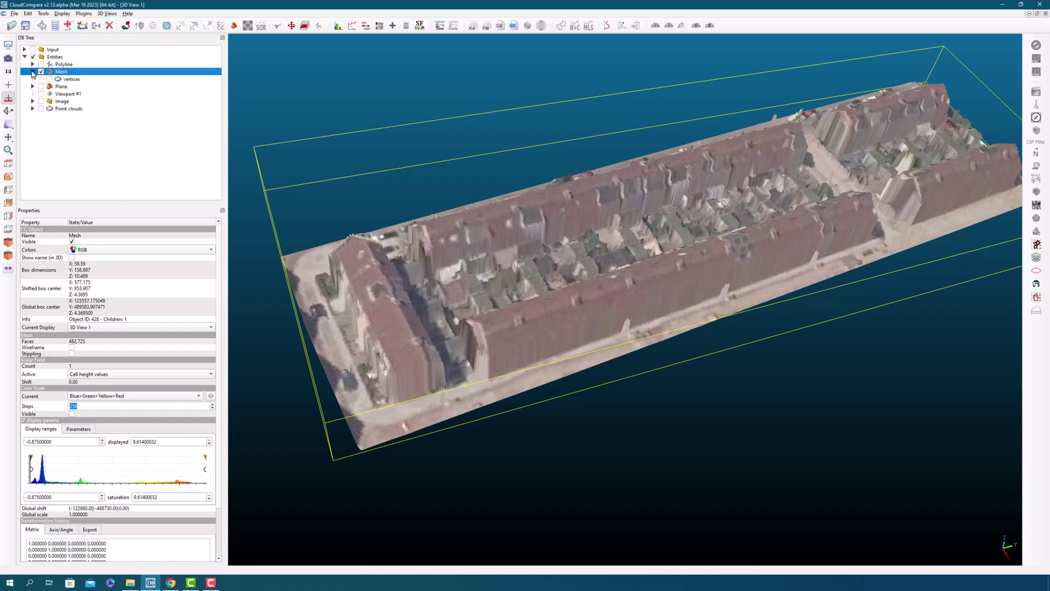
left_click(50, 80)
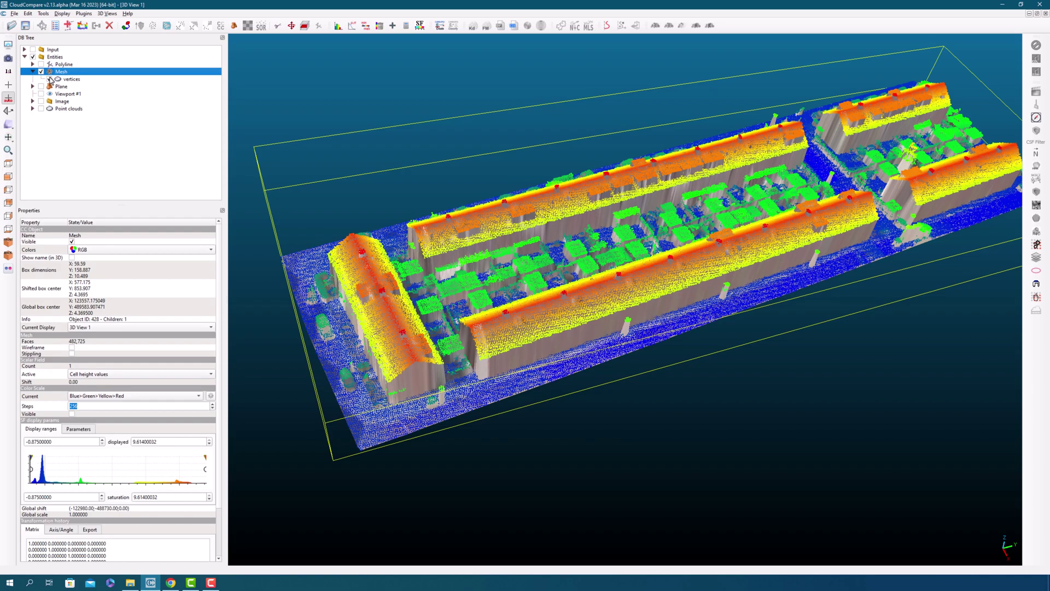
left_click(50, 80)
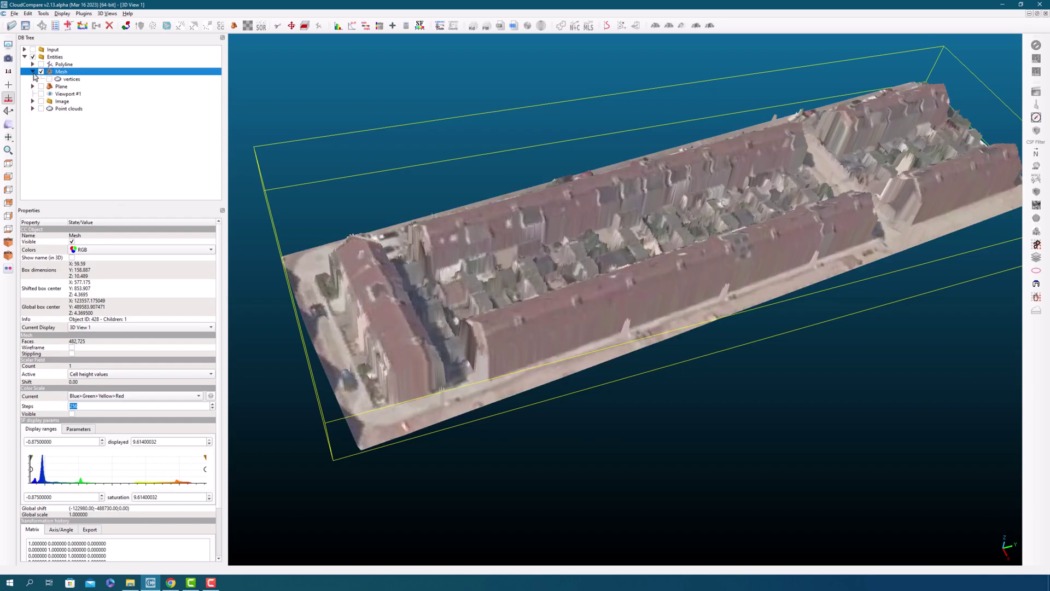
Step: Collapse the Mesh entity and compare it with the point cloud by displaying the cloud alone before returning to the mesh
left_click(33, 72)
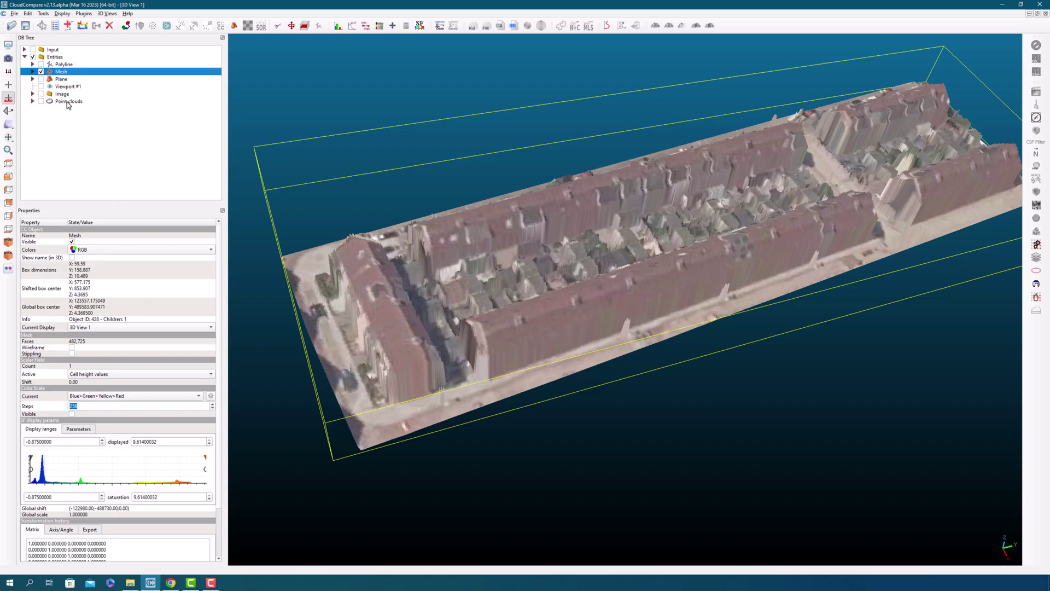
left_click(42, 72)
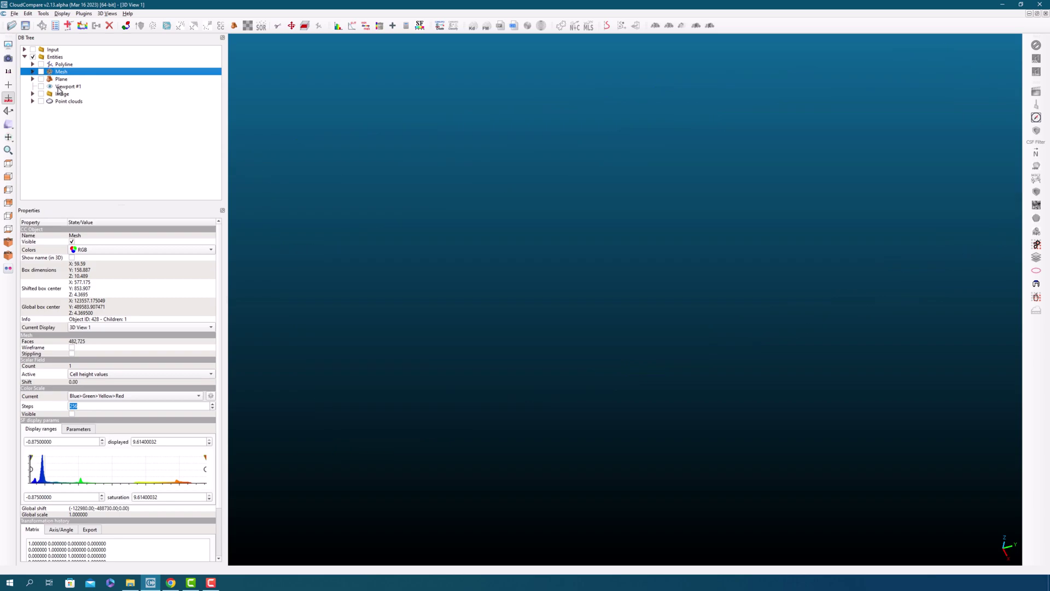
left_click(69, 101)
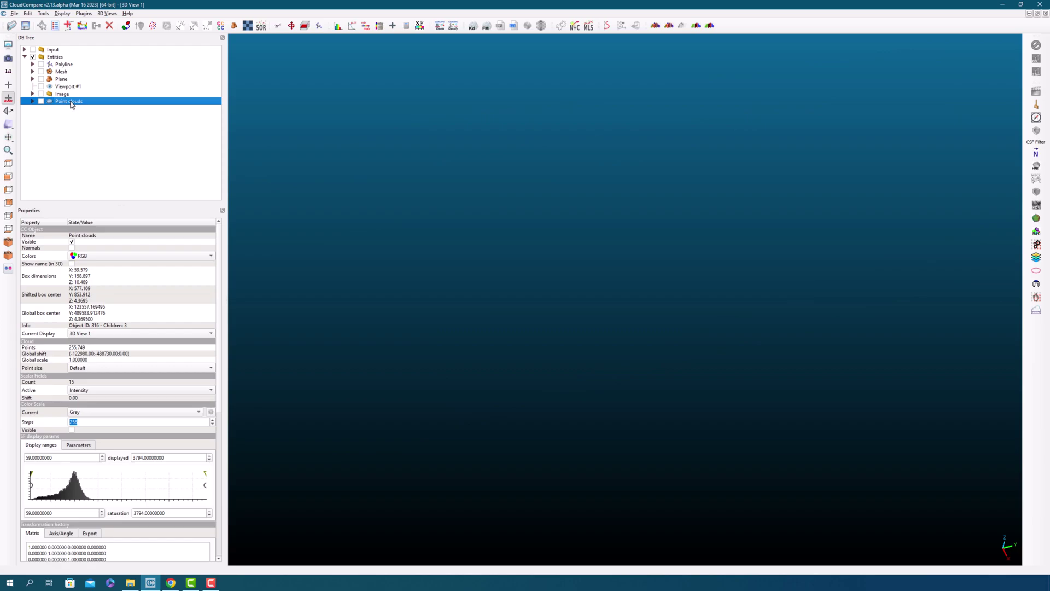
left_click(41, 101)
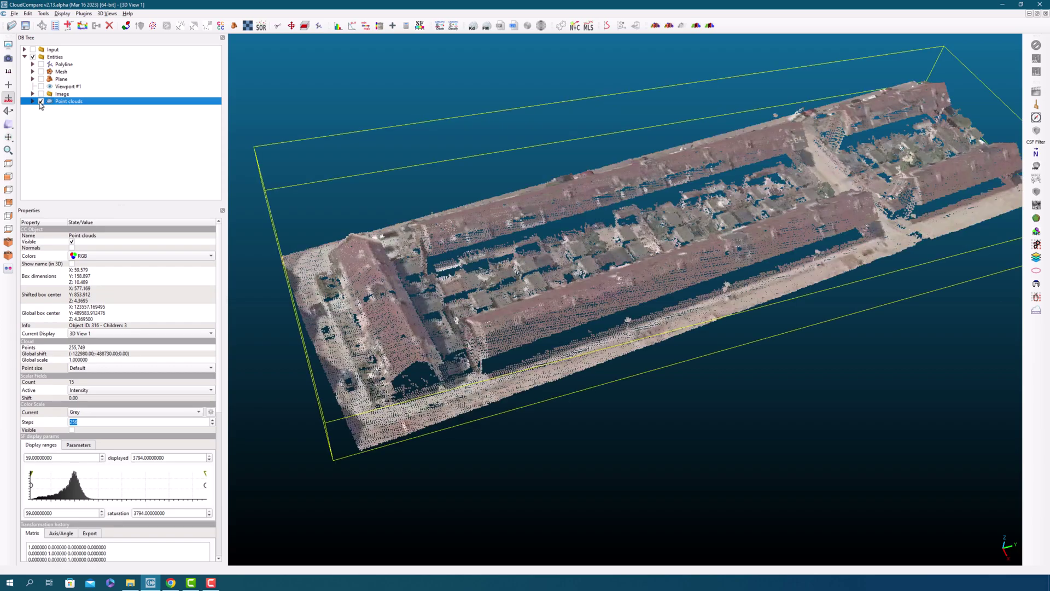
left_click(41, 101)
left_click(41, 72)
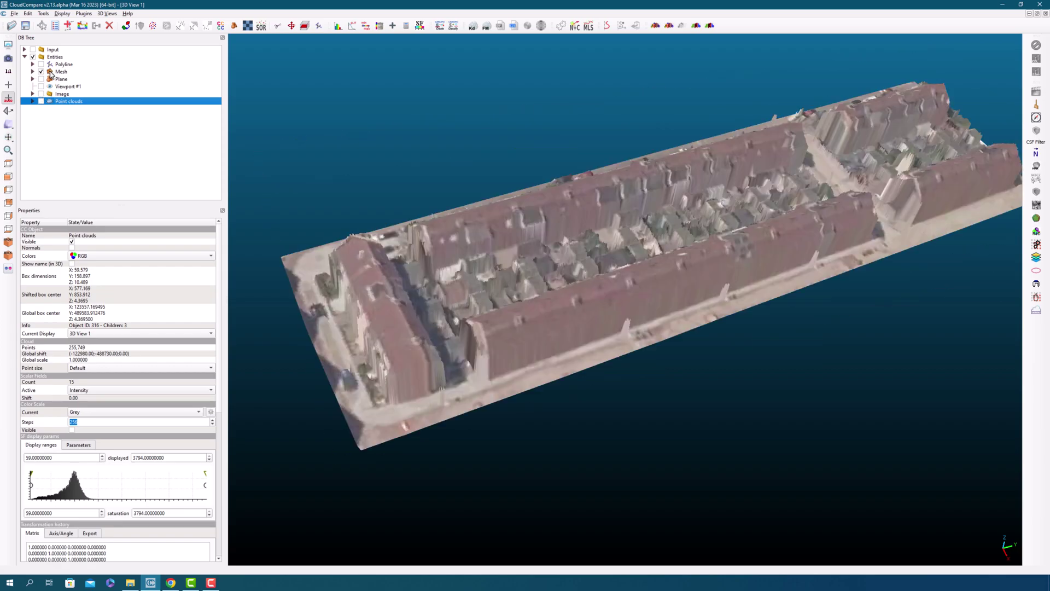
Step: Save the Mesh entity as Mesh.ply in the 03 Entities folder, using the PLY mesh type and binary output
left_click(62, 72)
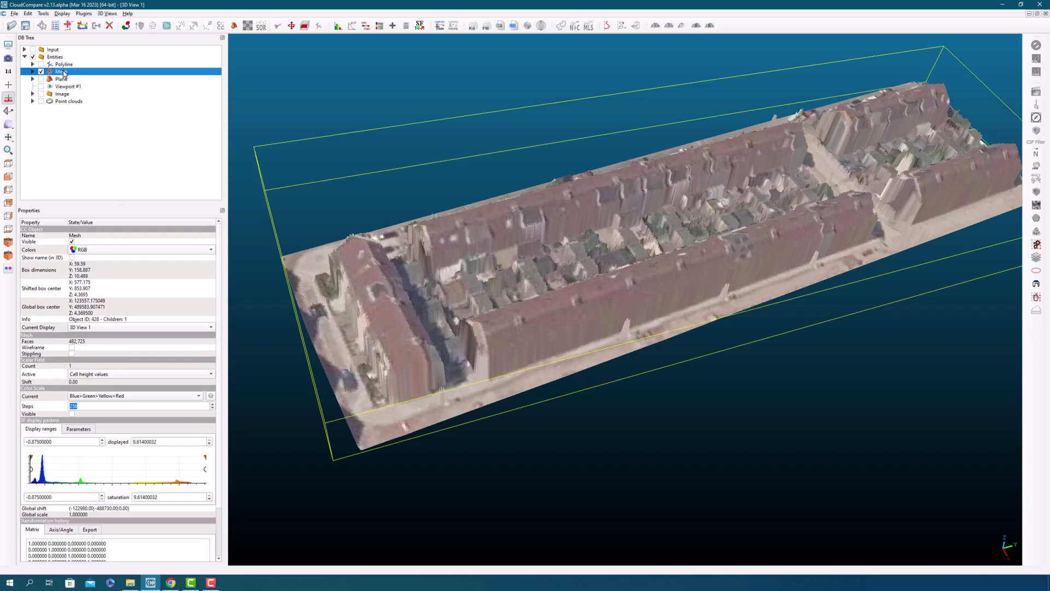
left_click(25, 25)
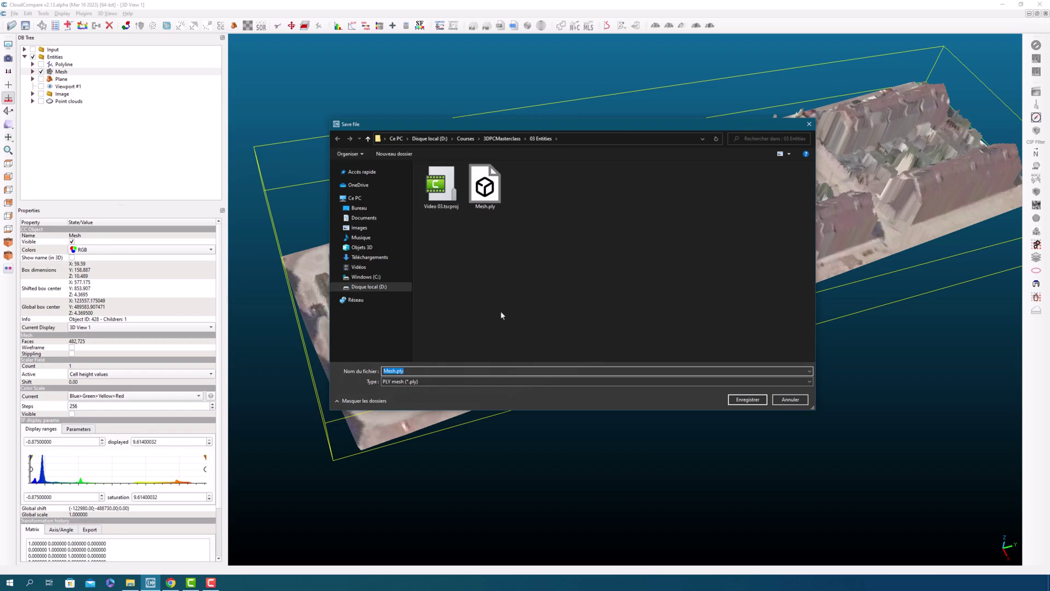
left_click(416, 382)
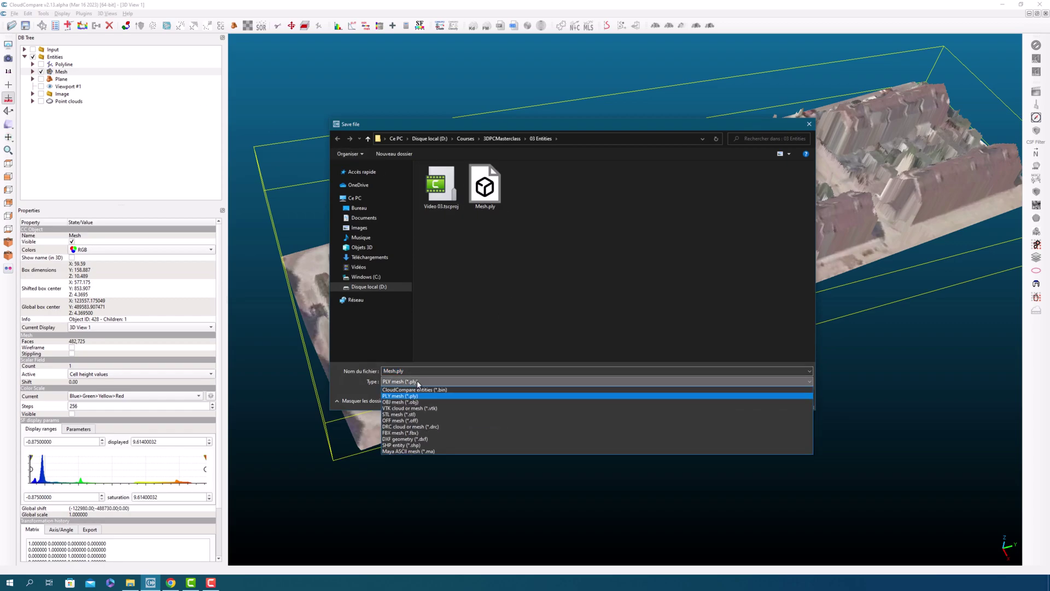
left_click(433, 390)
left_click(441, 382)
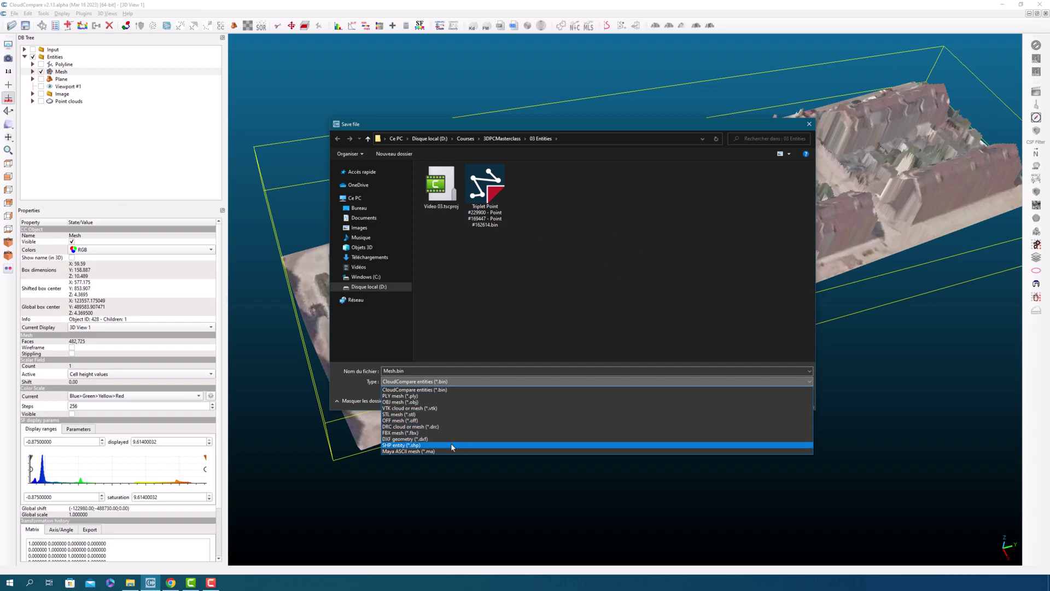
left_click(429, 397)
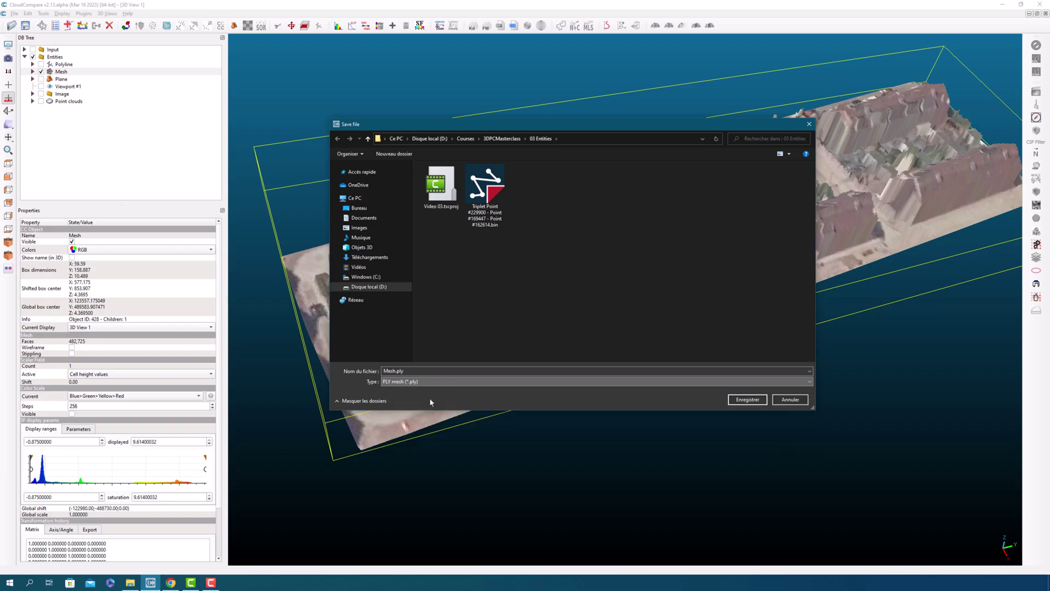
left_click(747, 399)
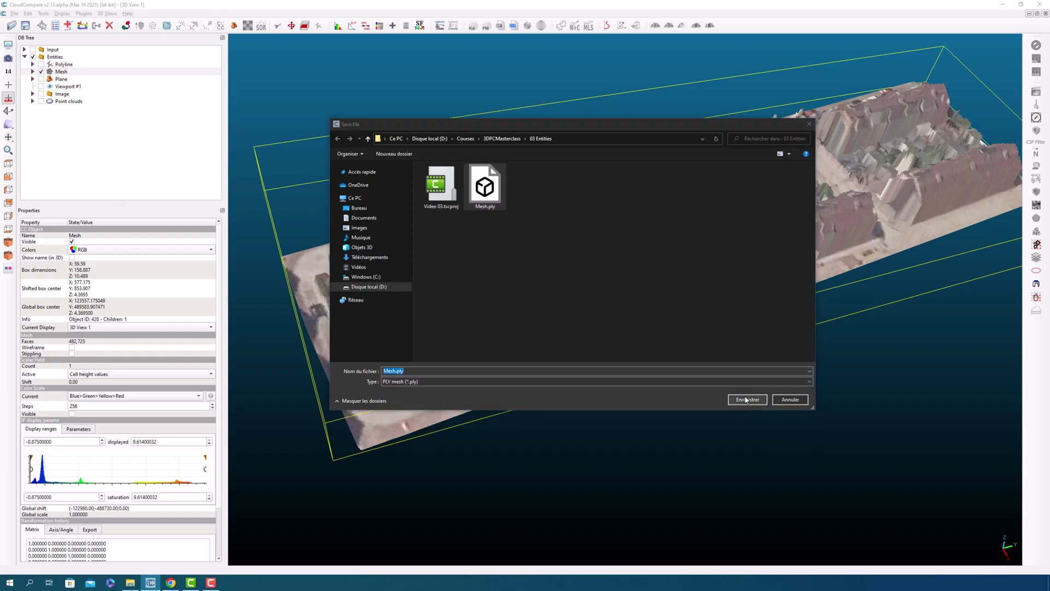
left_click(546, 291)
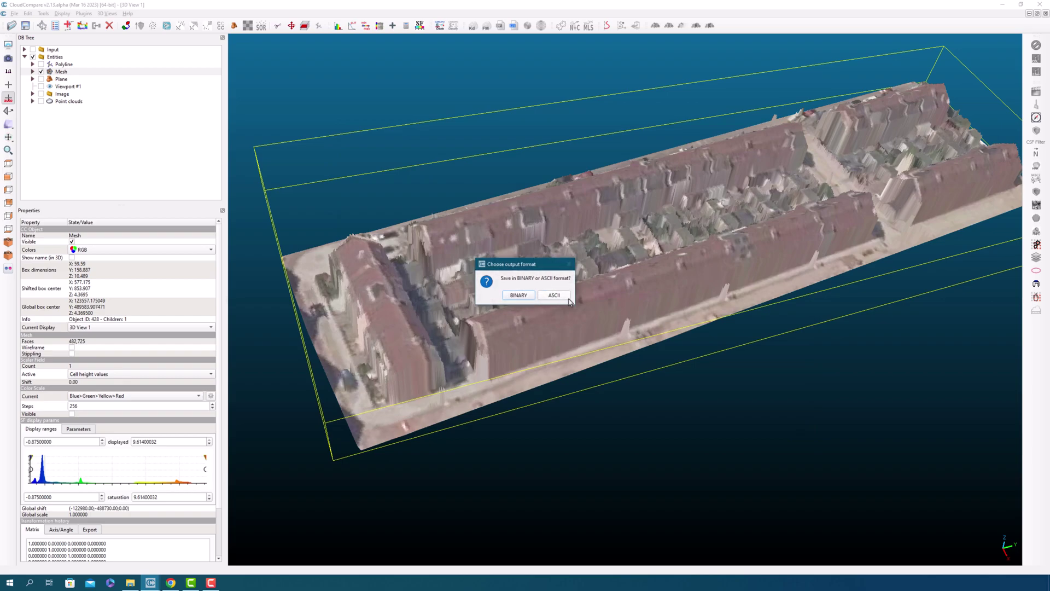
left_click(518, 296)
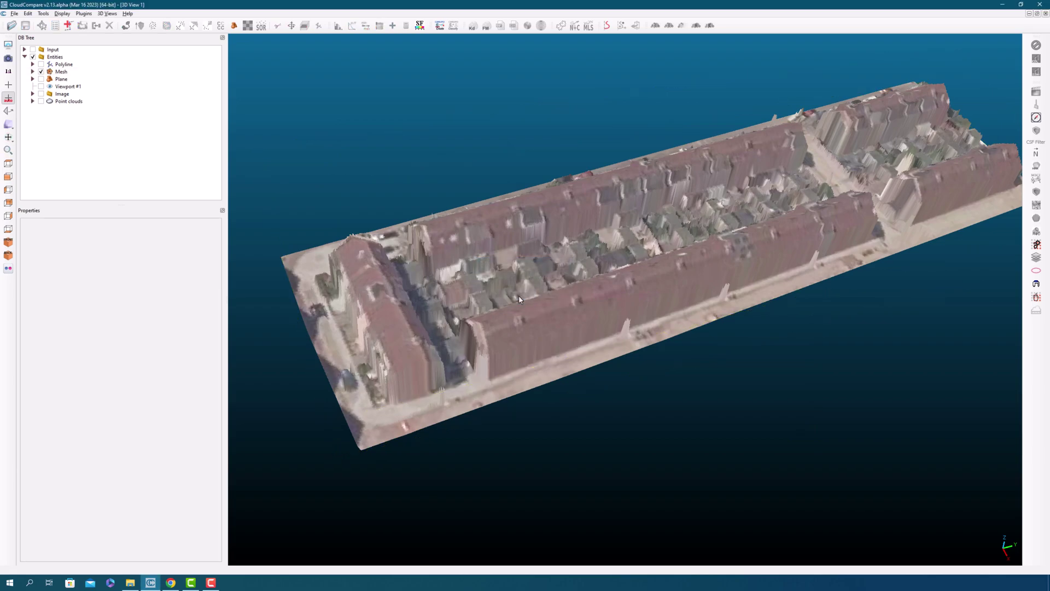
Step: Hide the mesh and display the point cloud together with the Plane entity to examine how they fit
left_click(41, 71)
left_click(41, 101)
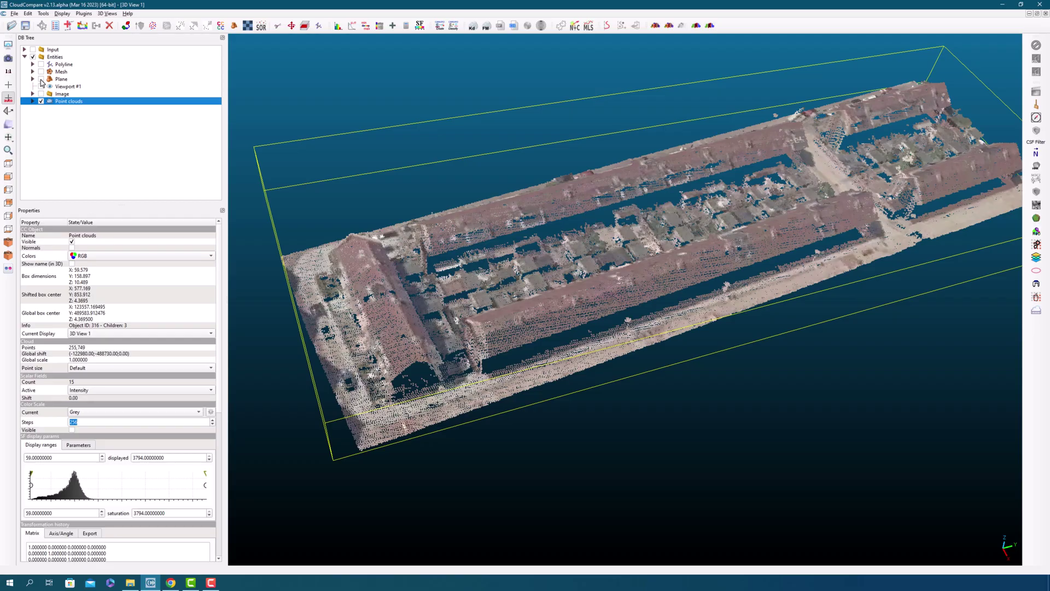
left_click(41, 79)
scroll(569, 181, "down", 5)
left_click_drag(569, 181, 825, 143)
scroll(825, 143, "up", 6)
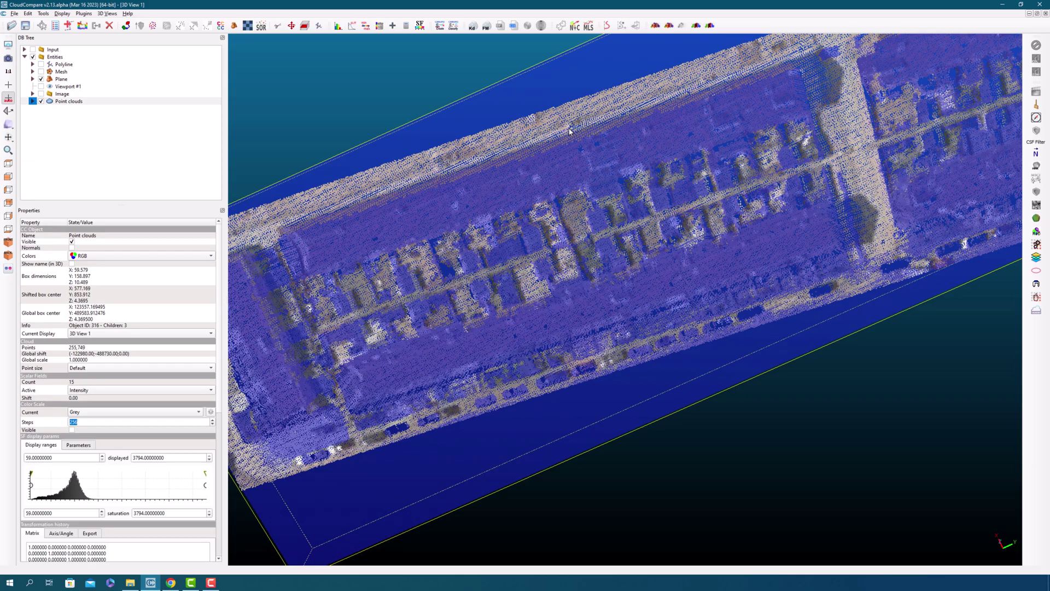
scroll(571, 129, "down", 5)
left_click_drag(656, 146, 304, 275)
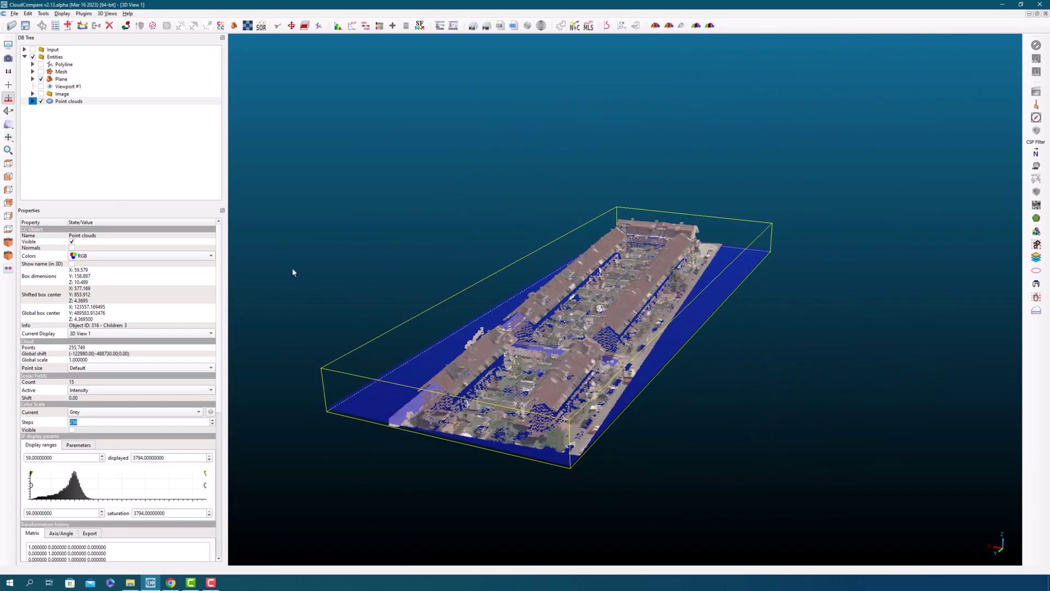
Step: Hide the point cloud and select the Plane entity to show its properties, with the whole plane in view
left_click(40, 102)
scroll(504, 349, "up", 5)
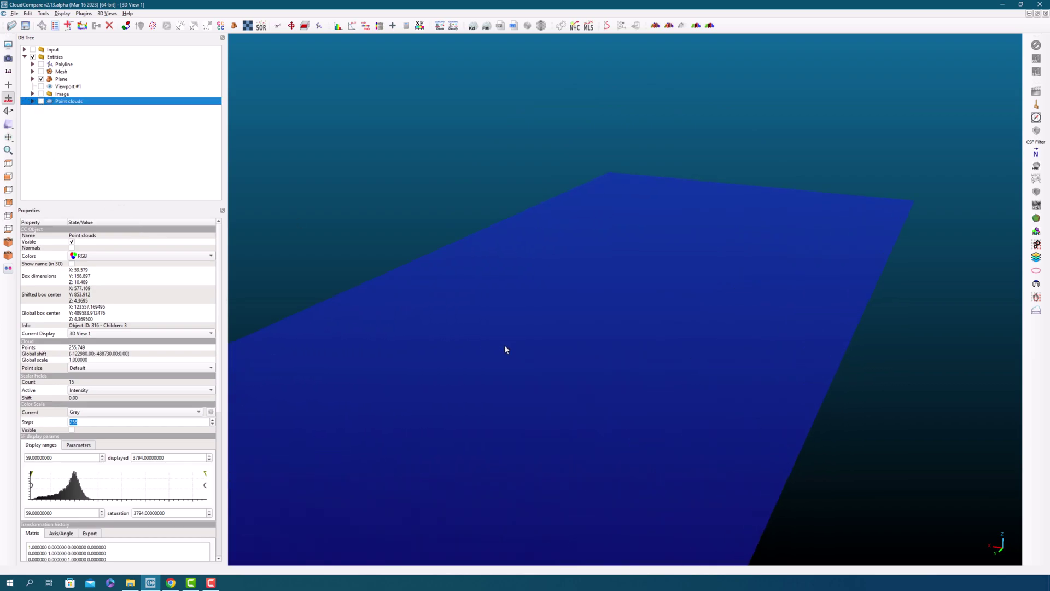
right_click_drag(485, 349, 662, 206)
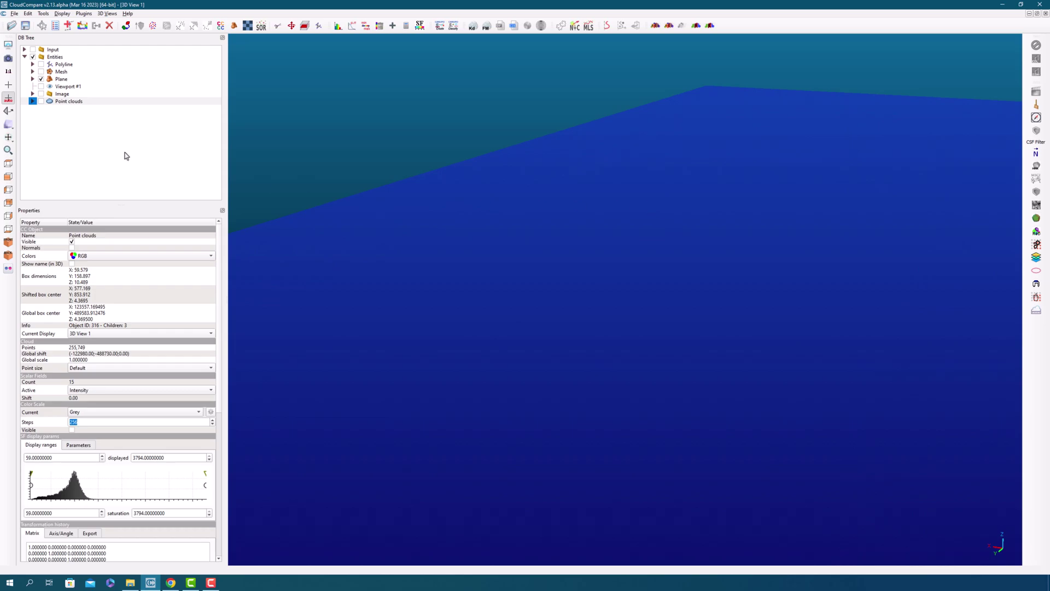
left_click(62, 80)
left_click(34, 80)
left_click(33, 80)
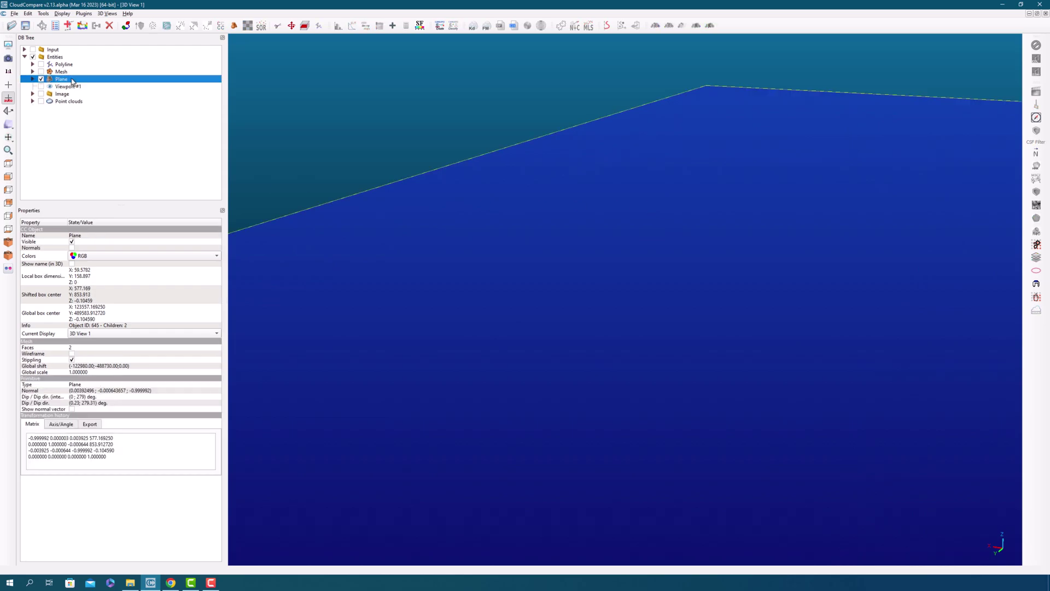
scroll(465, 180, "down", 5)
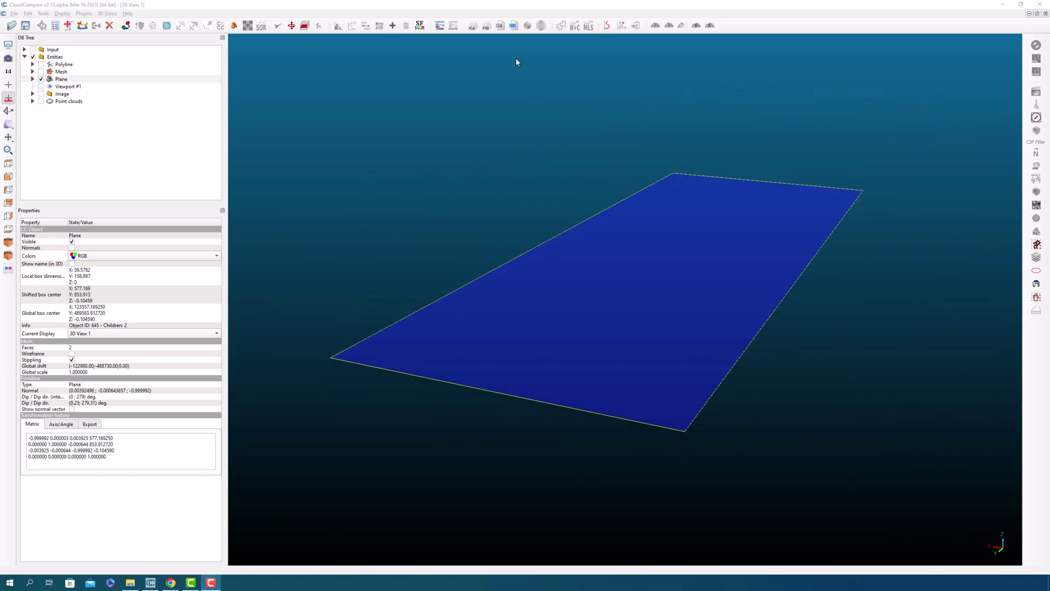
Step: In the Primitive Factory, set the sphere's radius to 10 and try to take its position from the clipboard
left_click(65, 80)
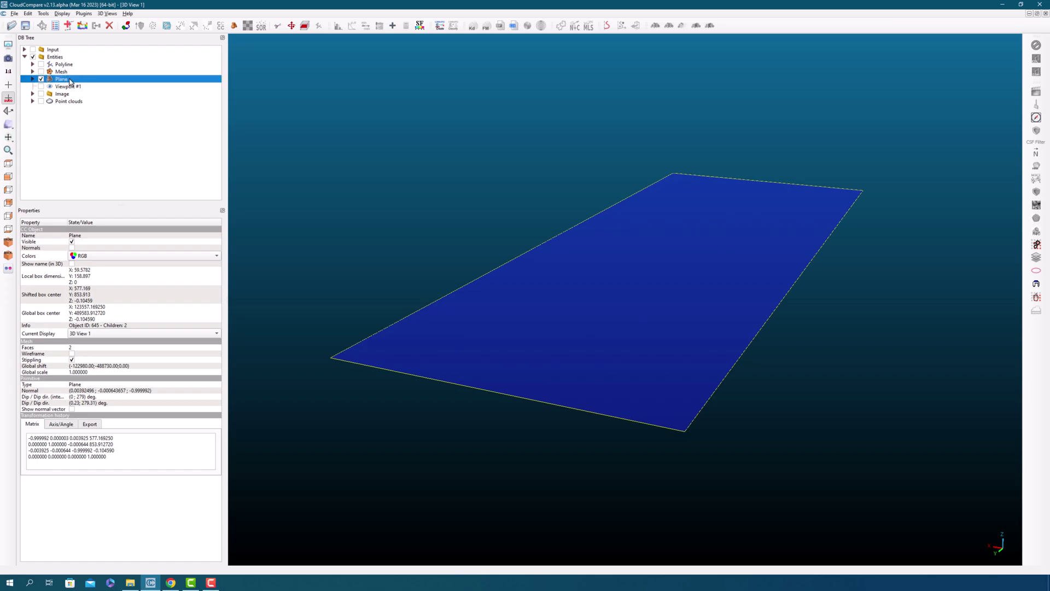
left_click(234, 25)
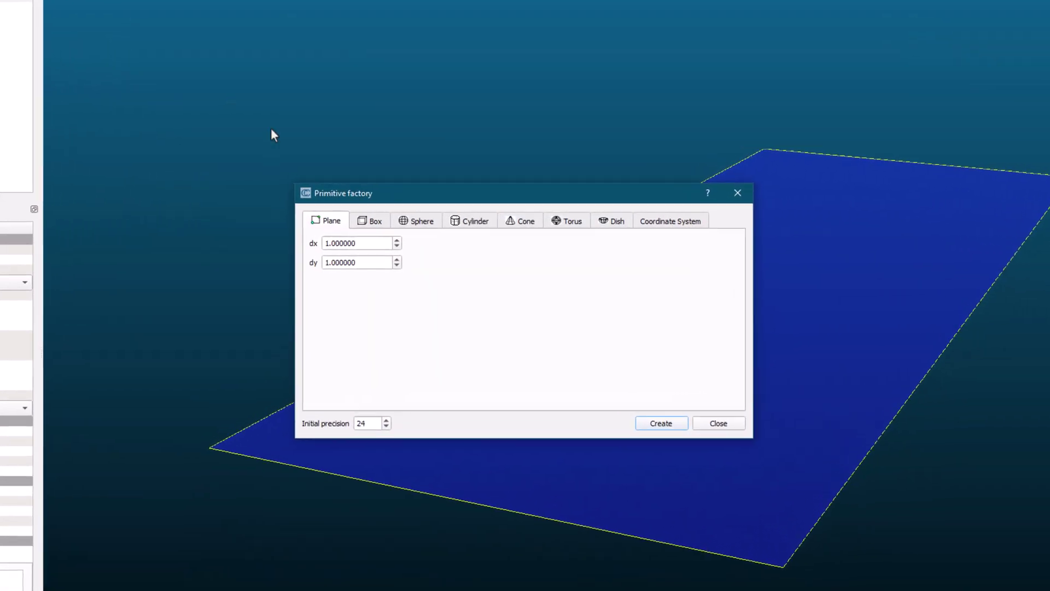
left_click(373, 221)
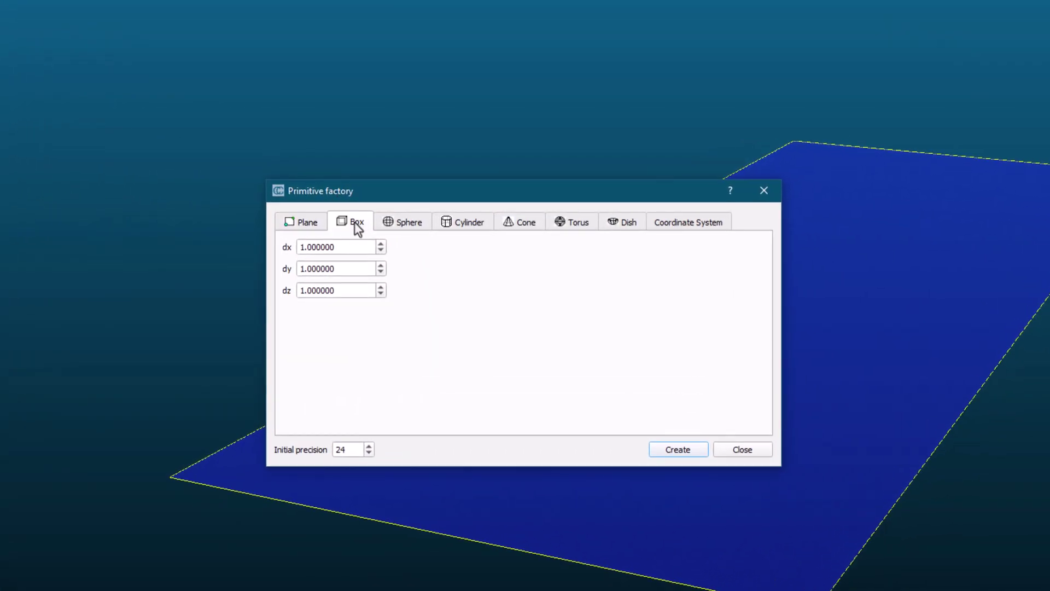
left_click(392, 224)
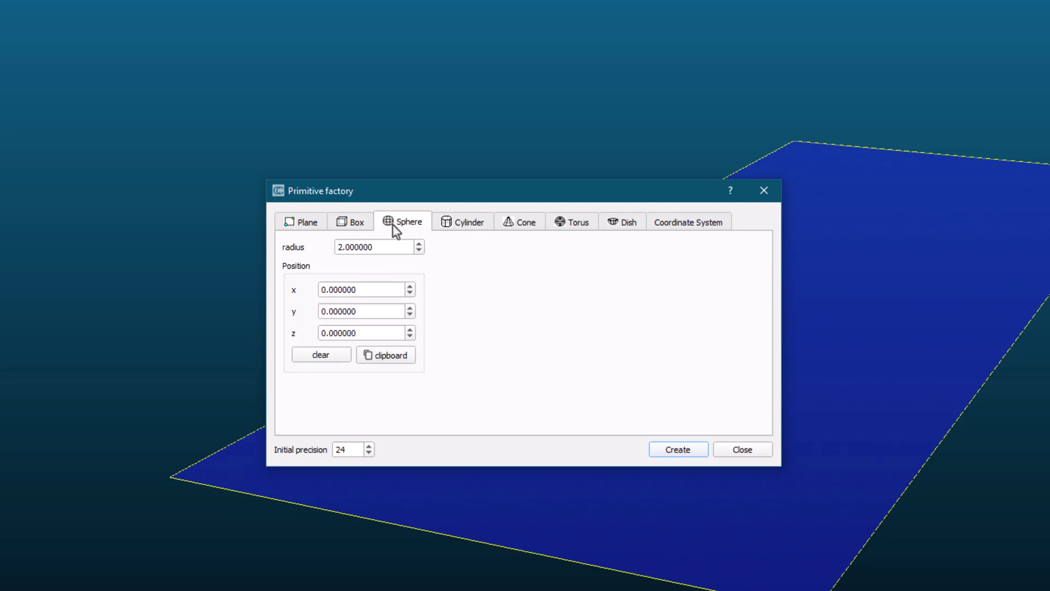
left_click_drag(391, 247, 328, 247)
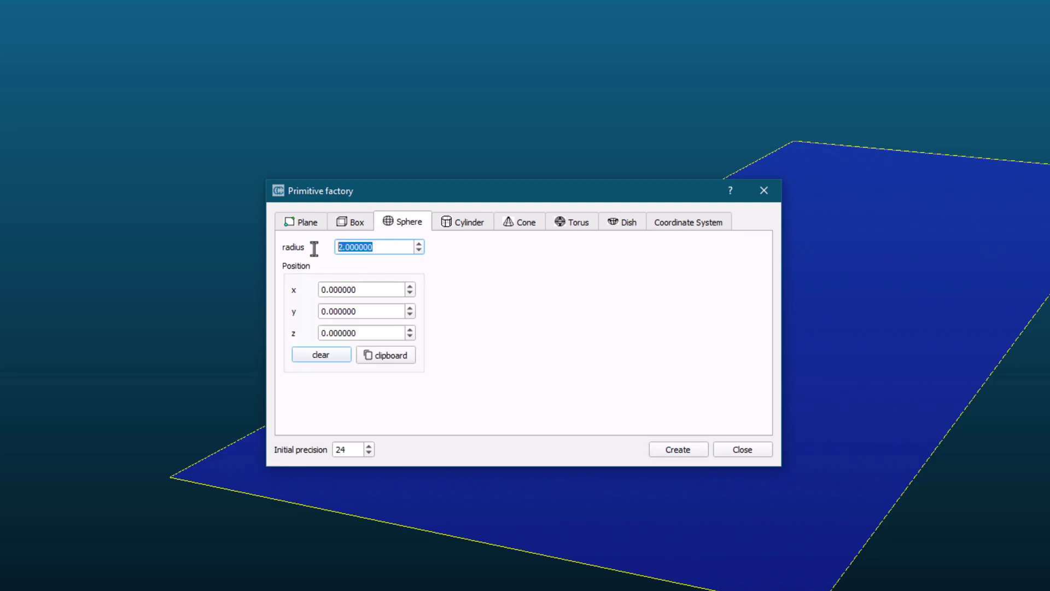
type("10")
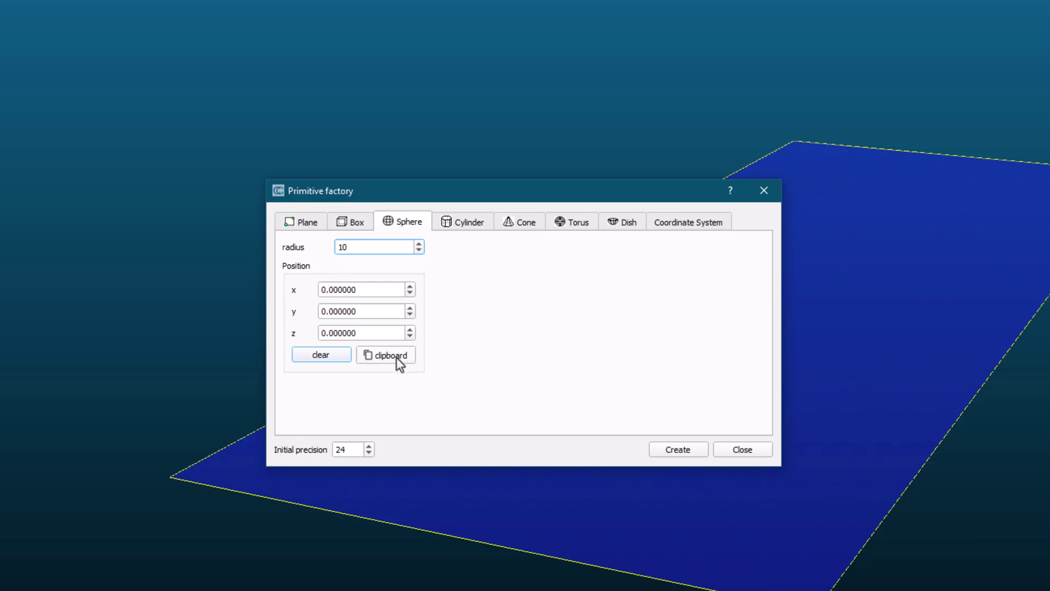
left_click(396, 357)
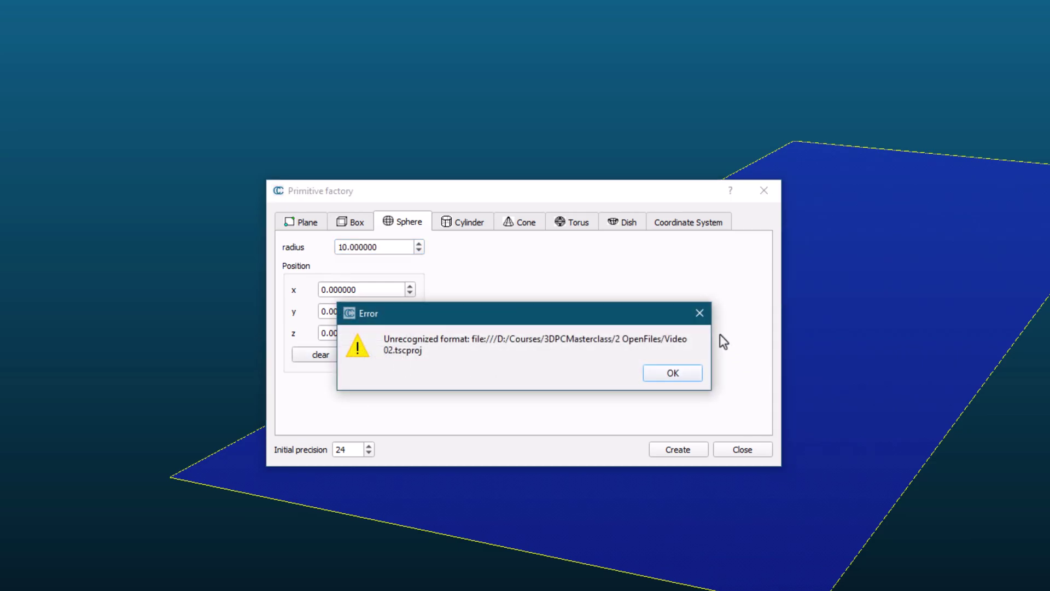
left_click(698, 313)
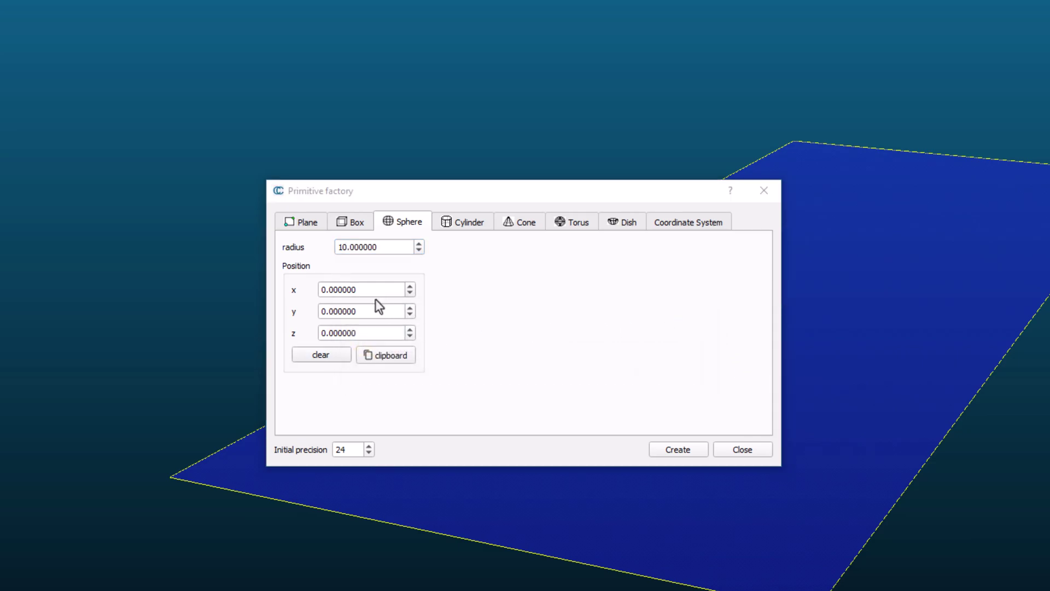
Step: Review the Primitive Factory settings for the cylinder, cone, torus, dish and coordinate system
left_click(468, 225)
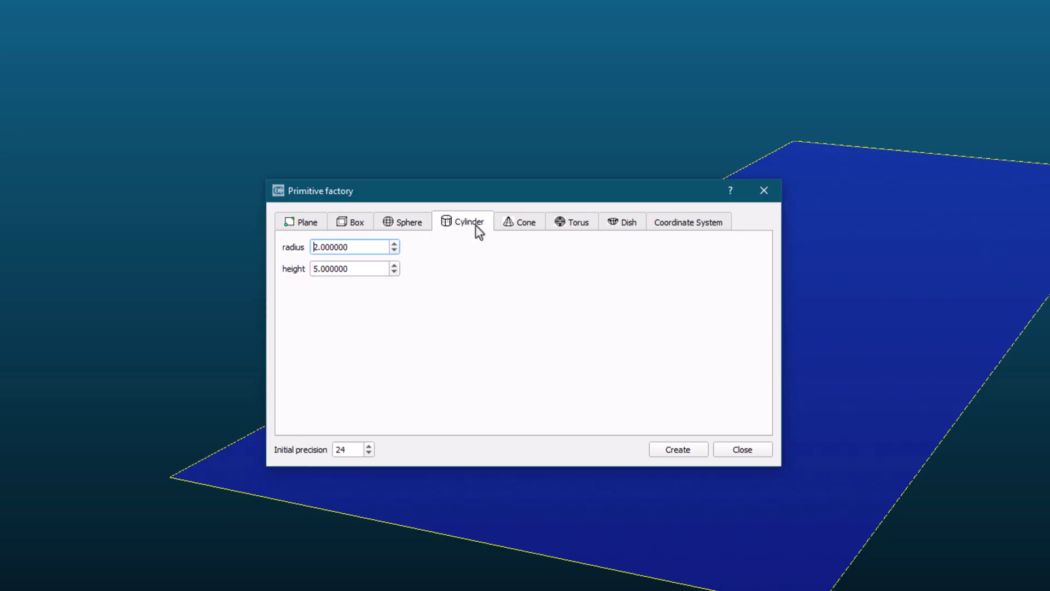
left_click(537, 222)
left_click(562, 222)
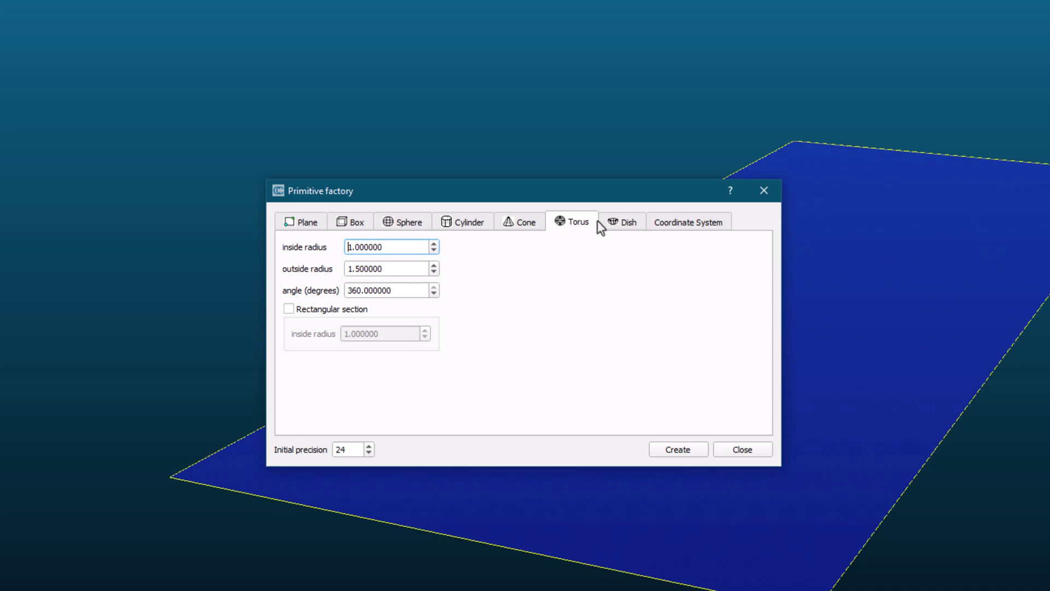
left_click(617, 223)
left_click(679, 224)
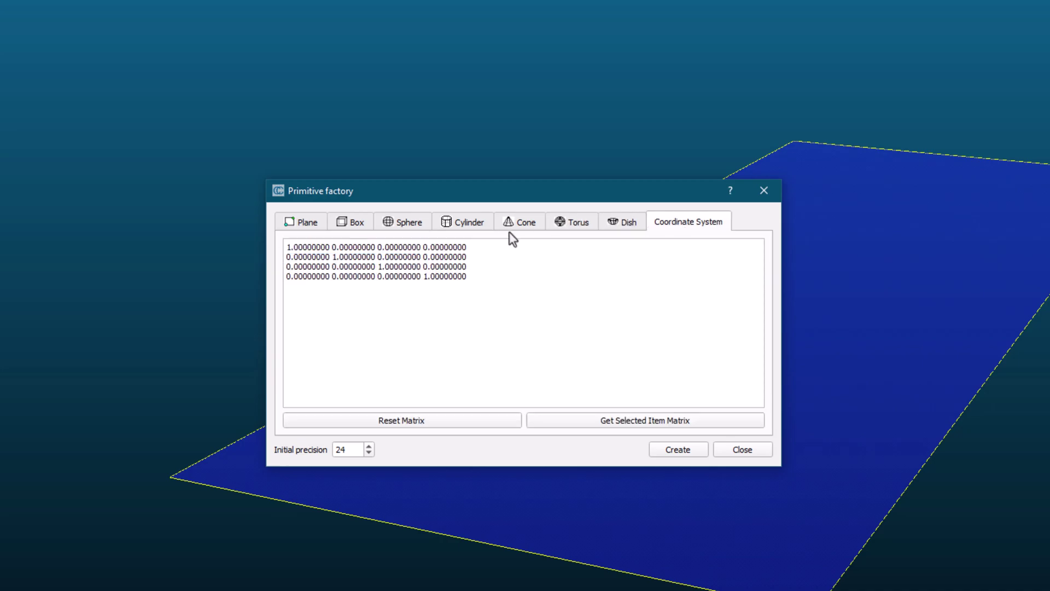
Step: Create the sphere with radius 10 at position 0, 0, 0 and select it to show its properties
left_click(410, 223)
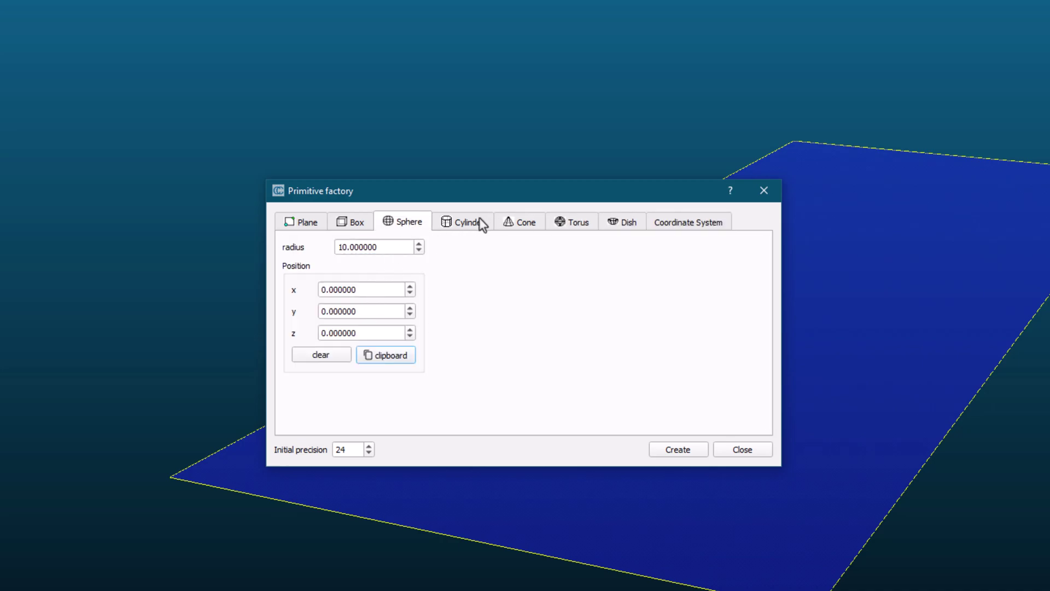
left_click(687, 450)
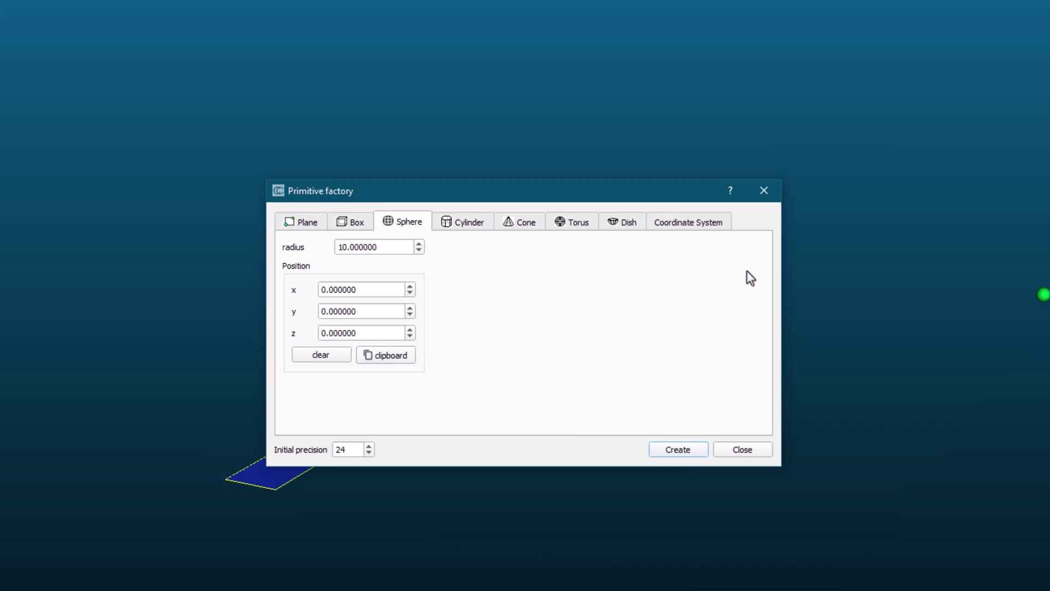
left_click(765, 190)
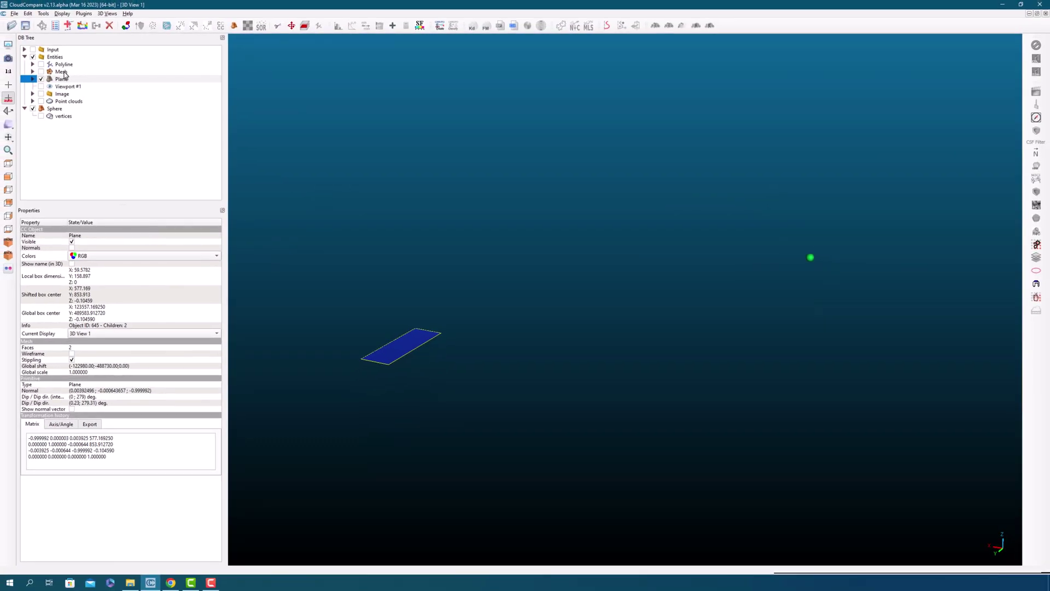
left_click(65, 109)
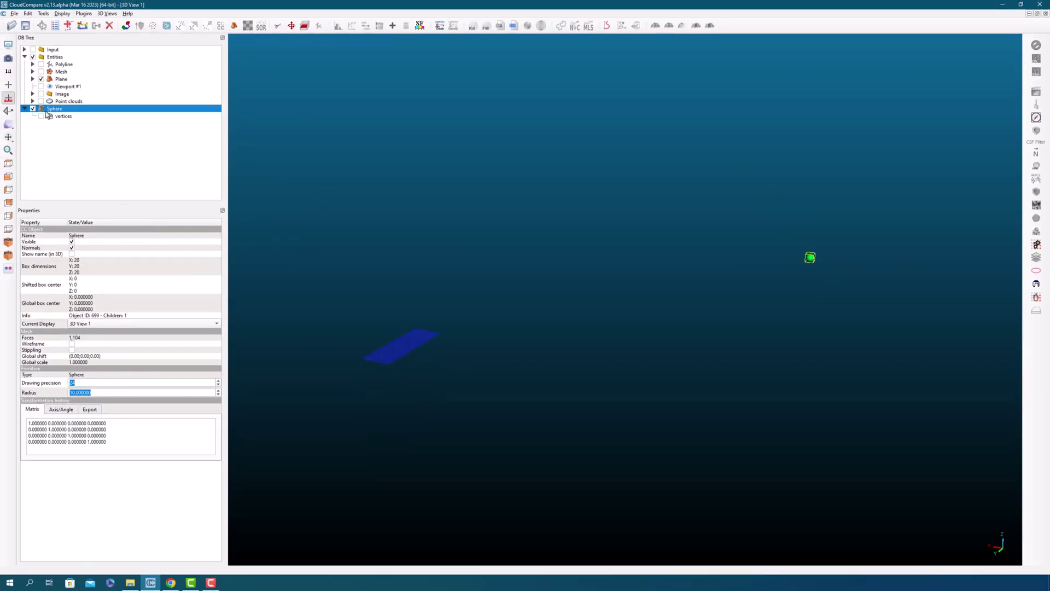
Step: Export the sphere in binary format as a PLY mesh file named Sphere.ply in the 03 Entities folder
left_click(7, 151)
left_click_drag(604, 278, 492, 372)
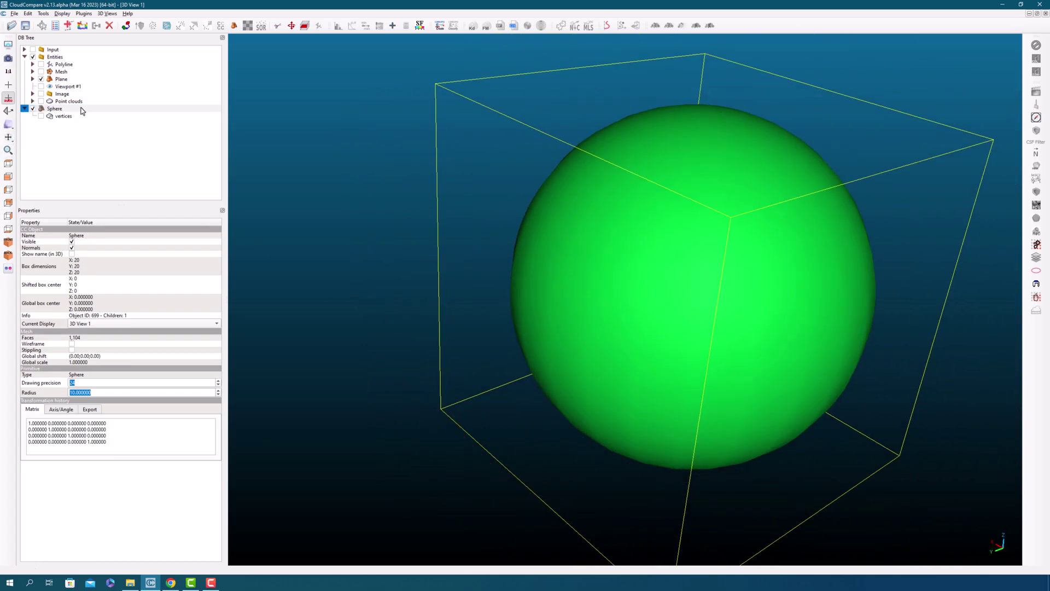
left_click(25, 25)
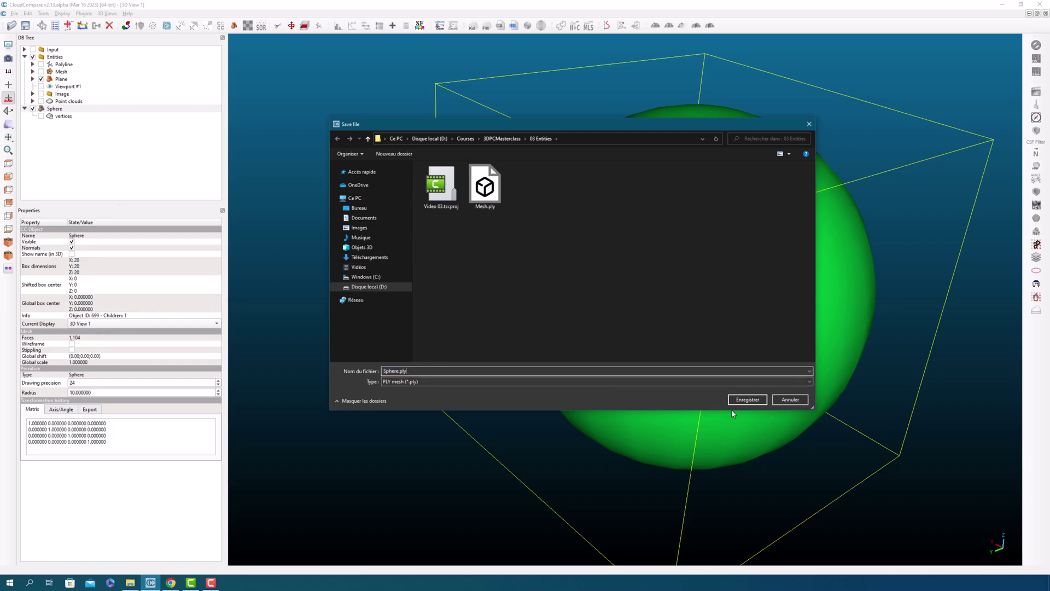
left_click(746, 401)
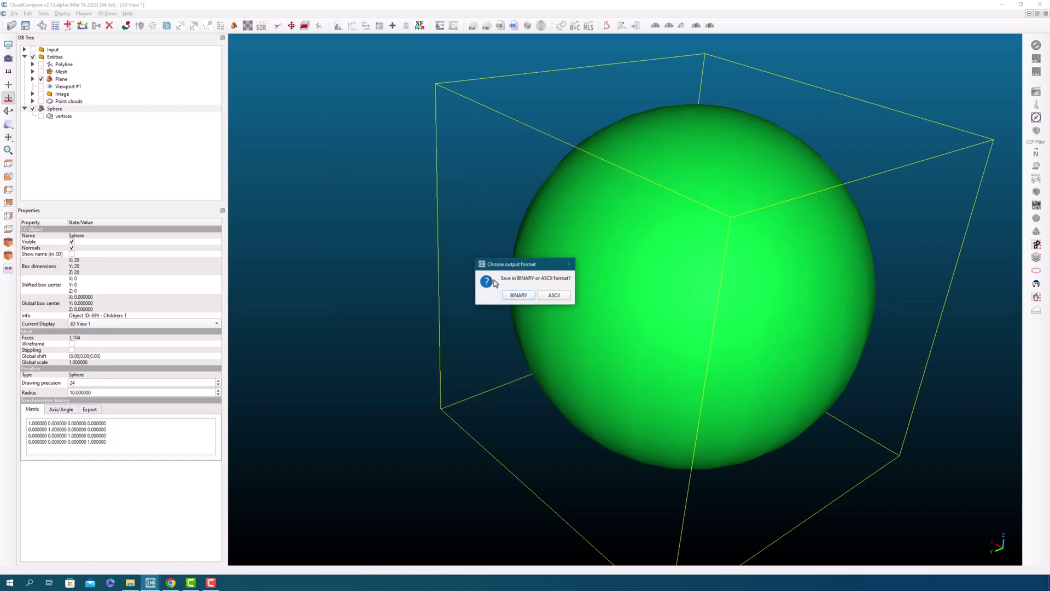
left_click(519, 295)
Step: Collapse the Sphere entity and move it into the Entities group
left_click(61, 109)
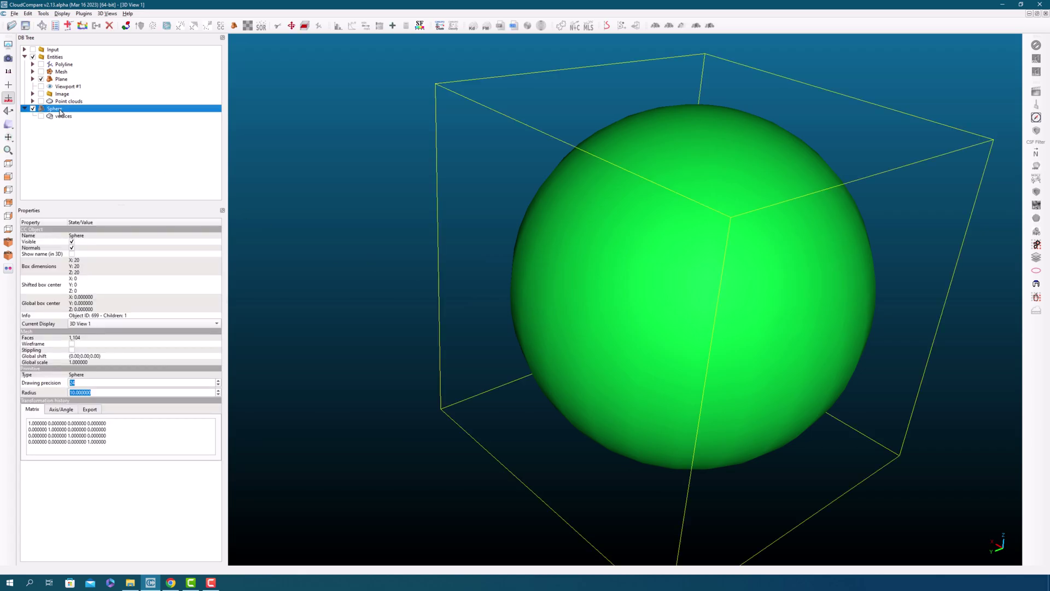
left_click(24, 108)
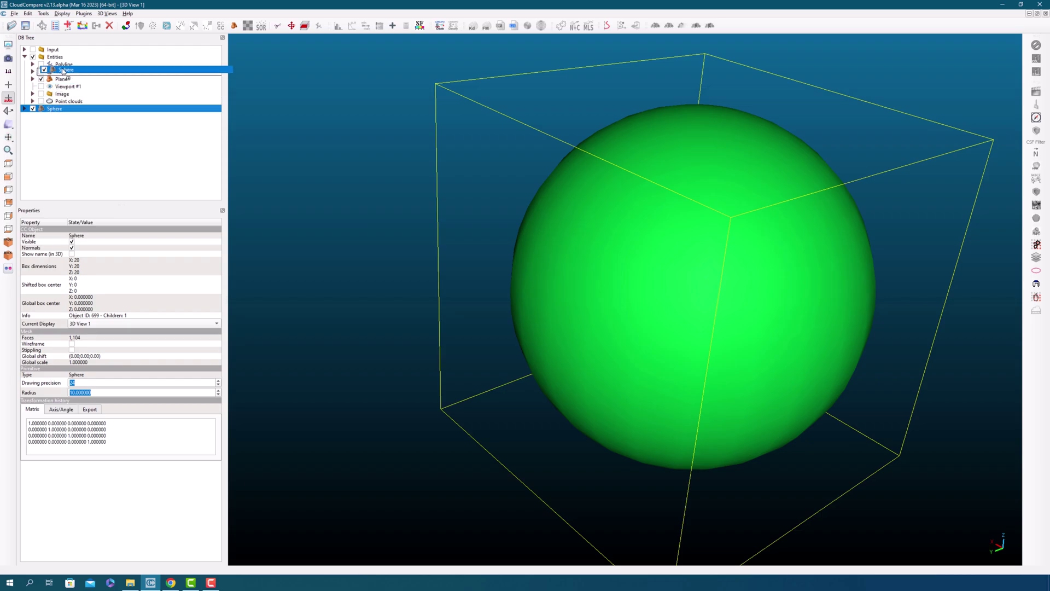
key("Escape")
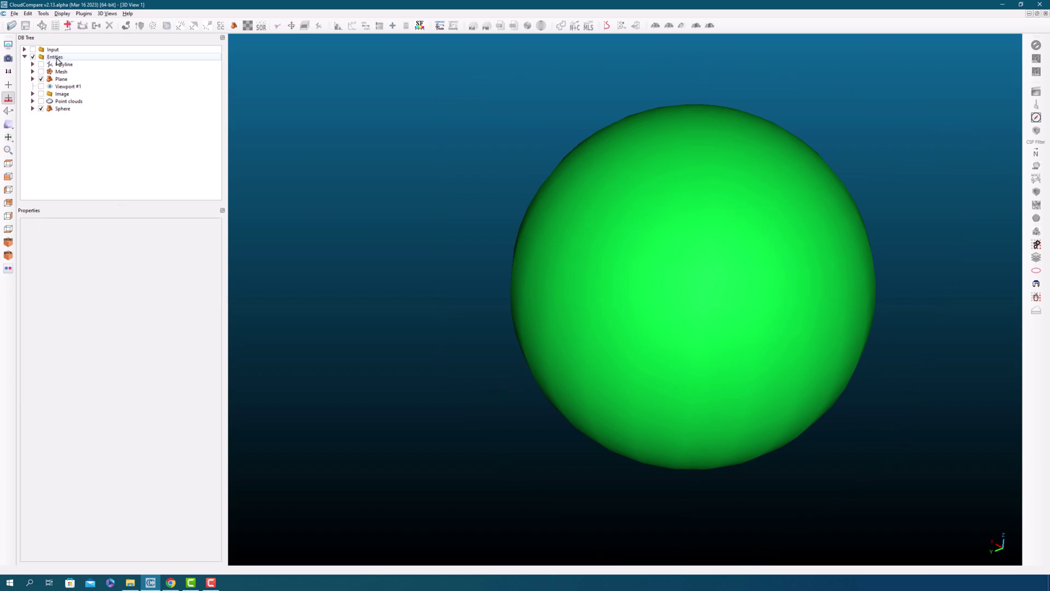
Step: Hide the sphere and the plane, then display the Point clouds entity framed in an oblique view
left_click(42, 109)
left_click(41, 78)
left_click(41, 101)
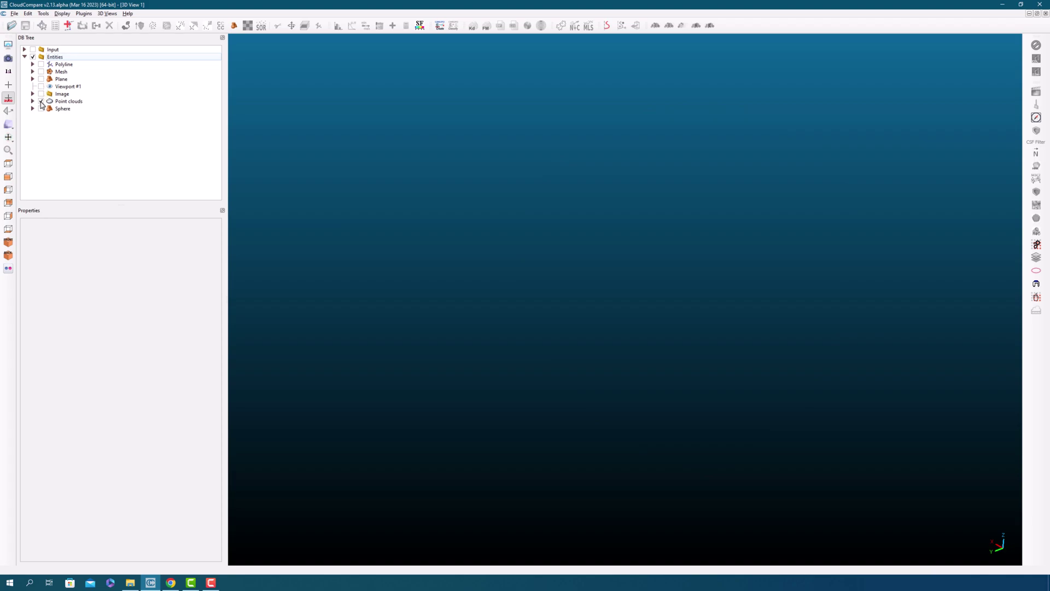
left_click(66, 101)
left_click(7, 152)
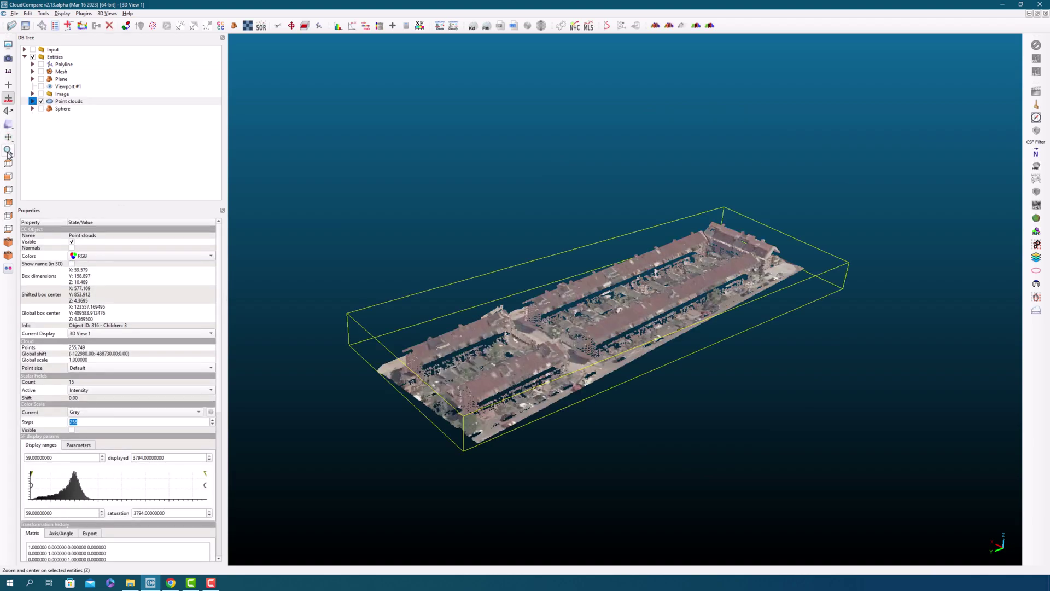
scroll(436, 327, "up", 5)
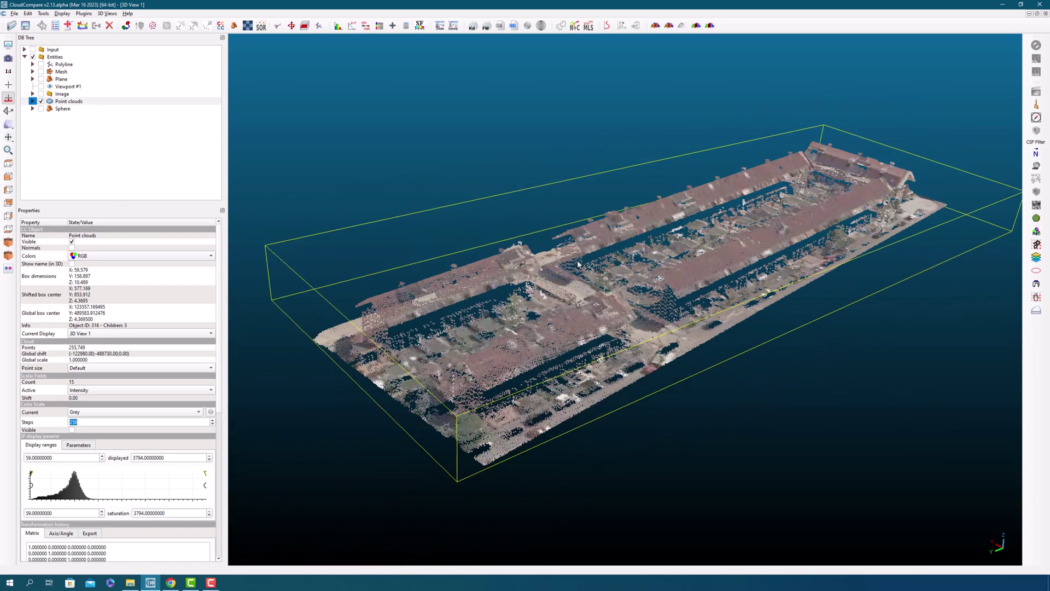
scroll(578, 264, "down", 2)
scroll(579, 264, "up", 2)
left_click_drag(563, 360, 438, 298)
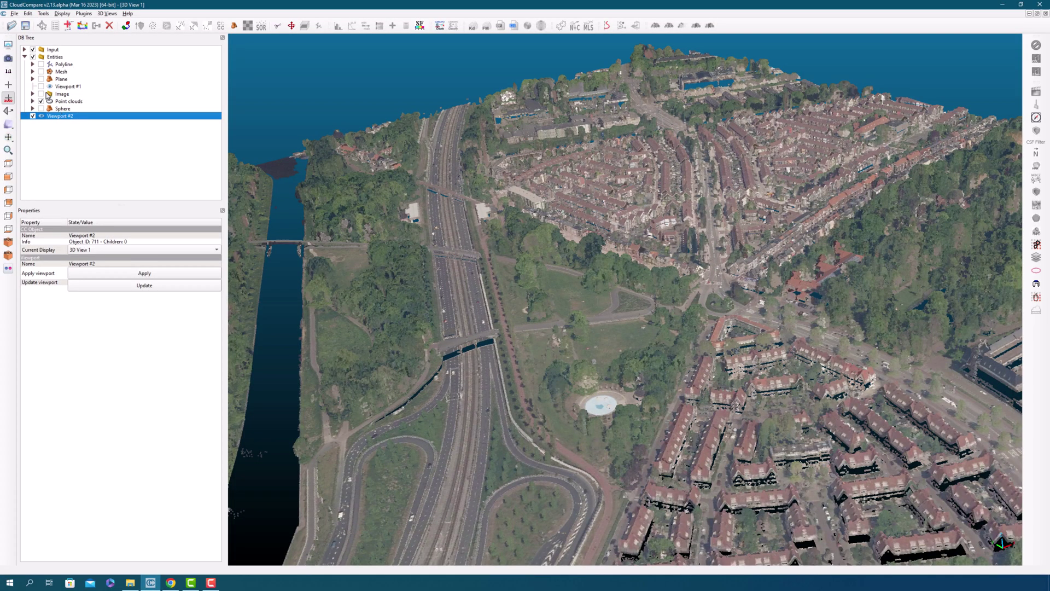
Step: Hide the Input group, view the housing block from other angles, and restore the view stored in Viewport #2
left_click(32, 50)
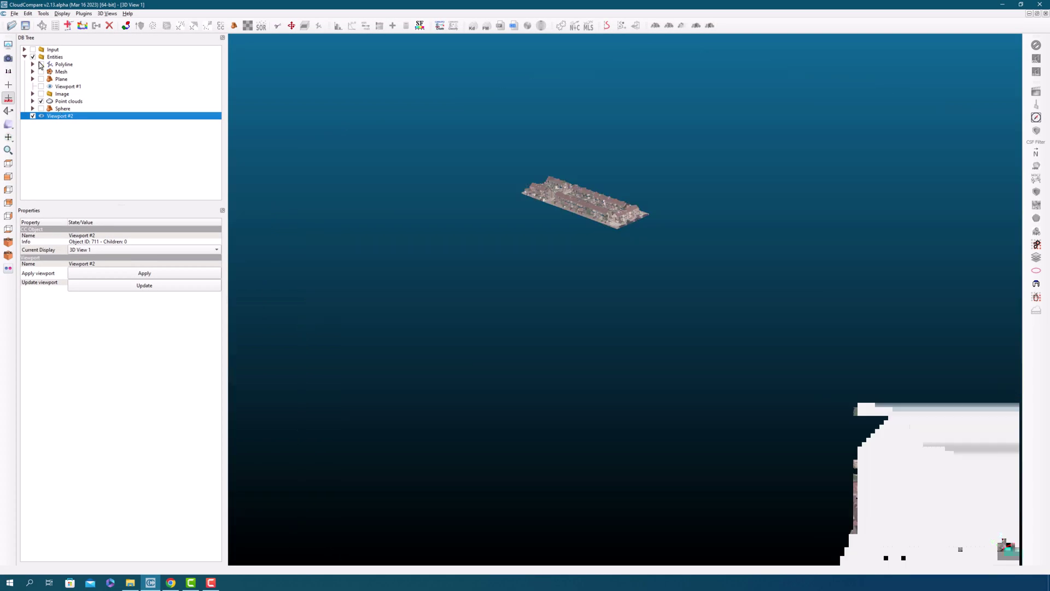
left_click(67, 101)
scroll(557, 179, "up", 5)
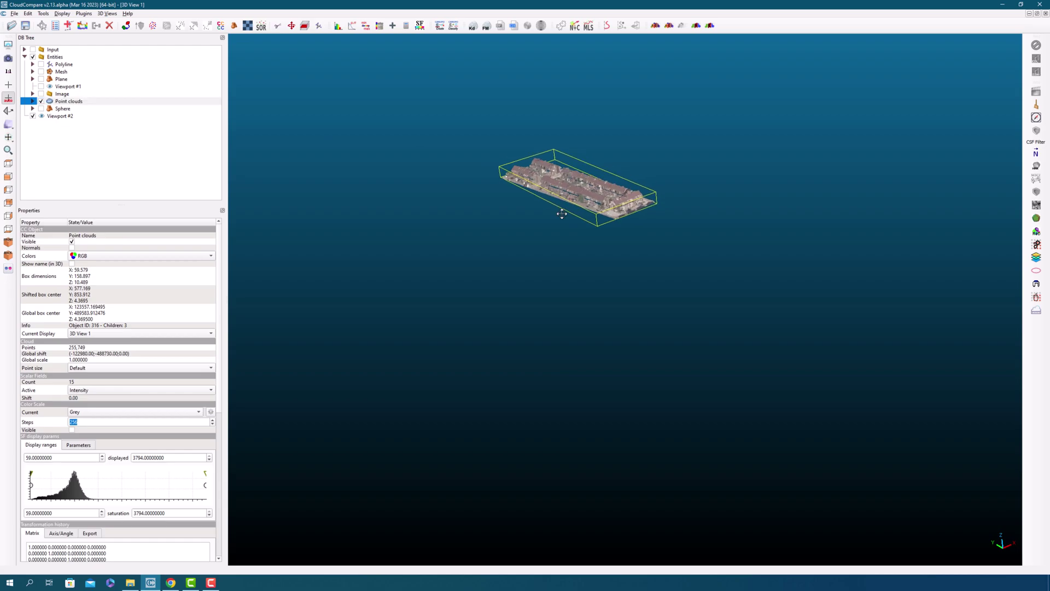
scroll(605, 338, "down", 5)
left_click_drag(606, 339, 496, 339)
scroll(473, 246, "down", 3)
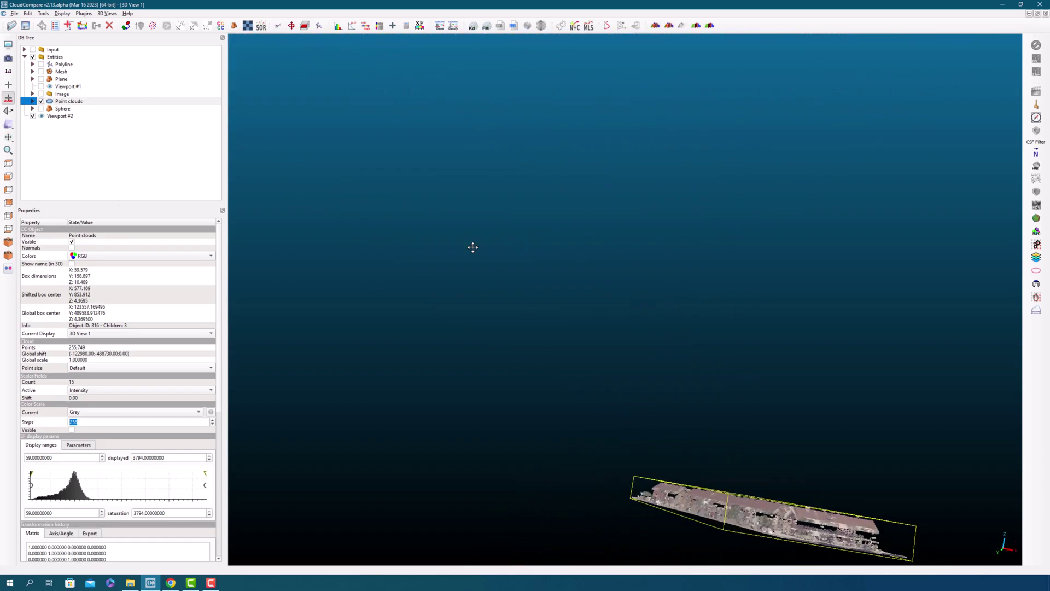
left_click_drag(629, 328, 676, 483)
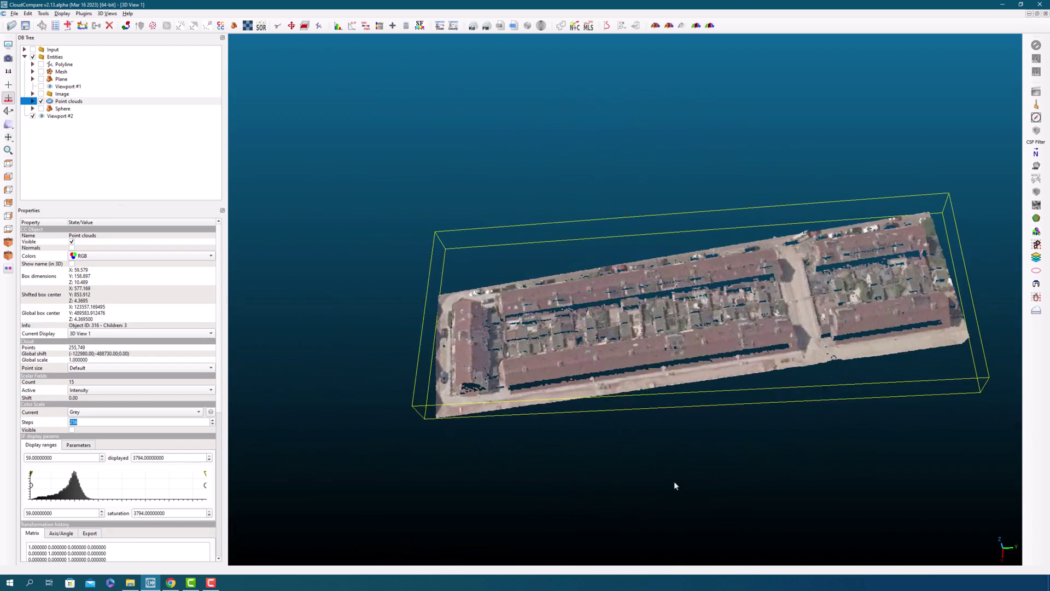
left_click(74, 117)
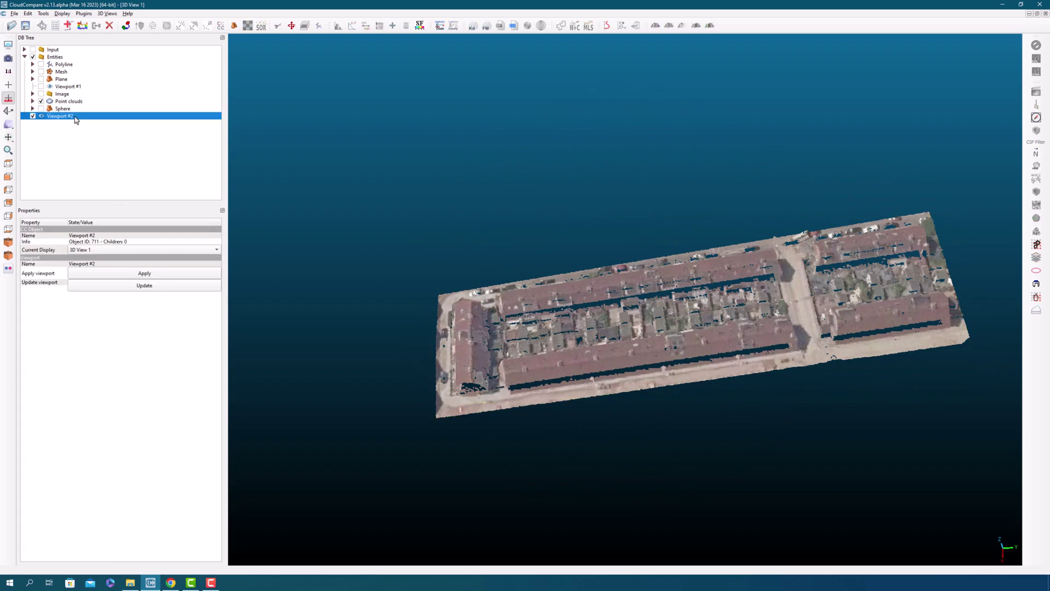
left_click(145, 273)
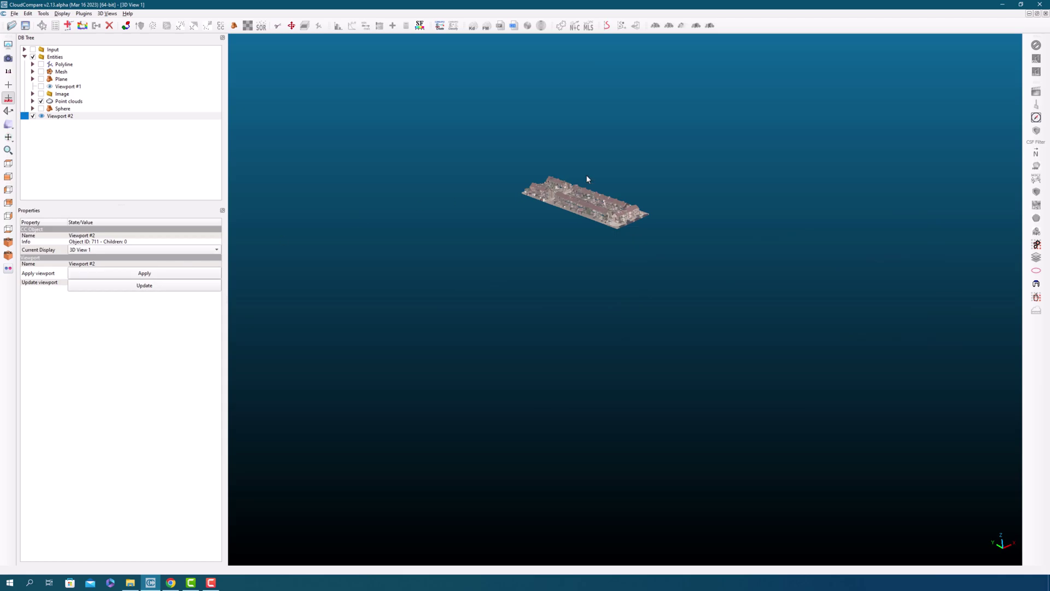
Step: Update Viewport #2 with a closer oblique view of the whole housing block and apply it after orbiting away
scroll(587, 179, "up", 10)
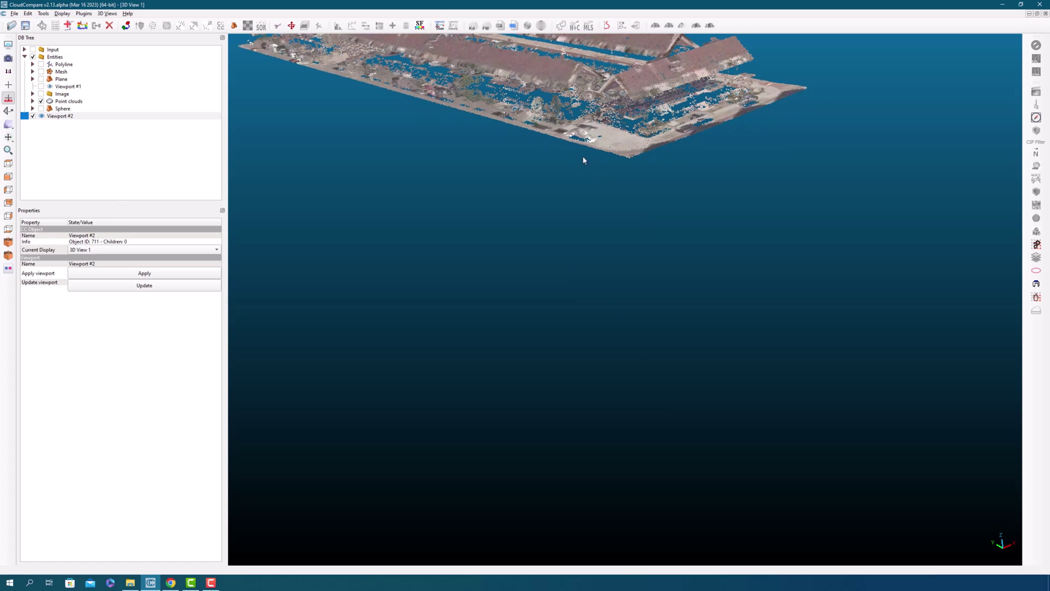
right_click_drag(570, 153, 614, 258)
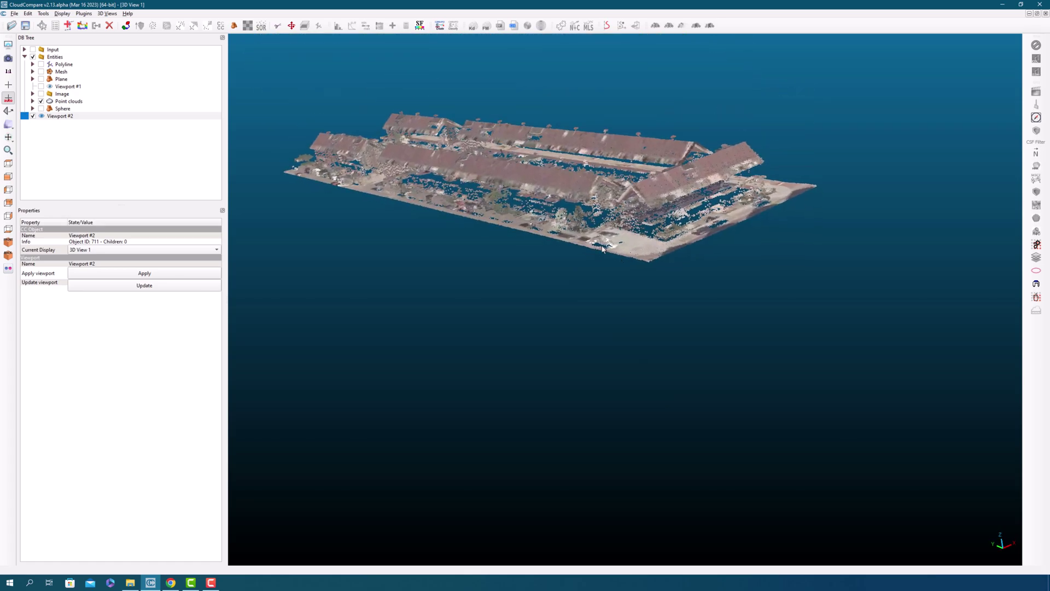
scroll(499, 159, "up", 5)
scroll(647, 246, "down", 7)
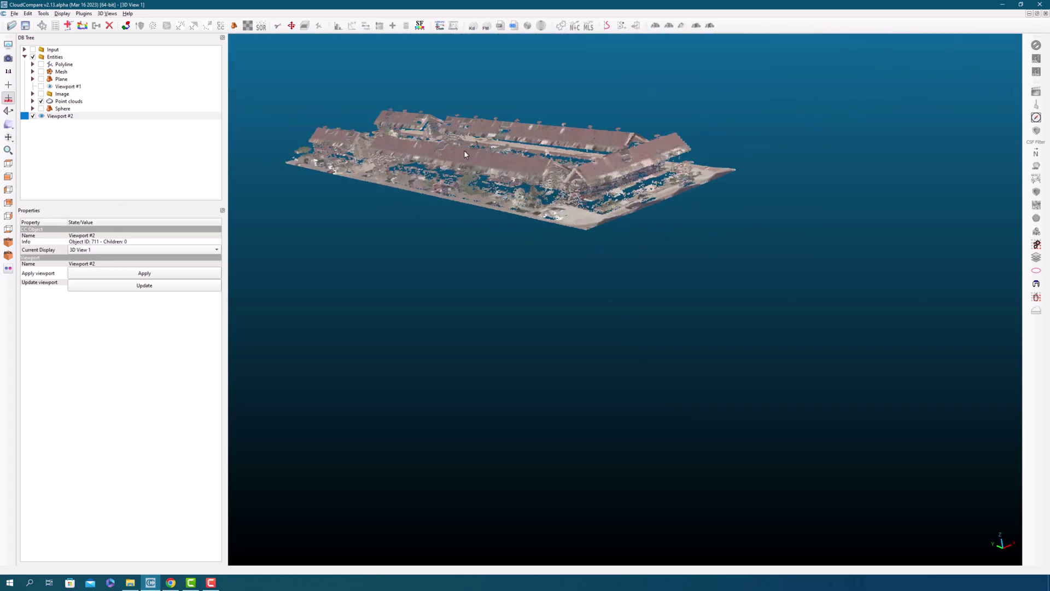
right_click_drag(728, 382, 751, 402)
left_click_drag(751, 401, 673, 401)
right_click_drag(673, 401, 688, 352)
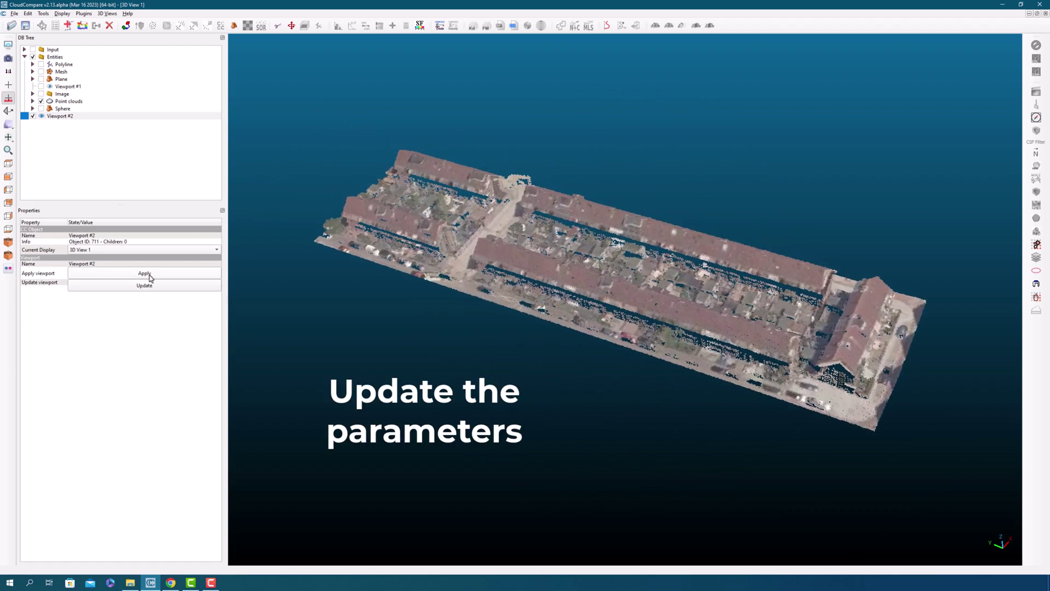
left_click_drag(620, 407, 431, 363)
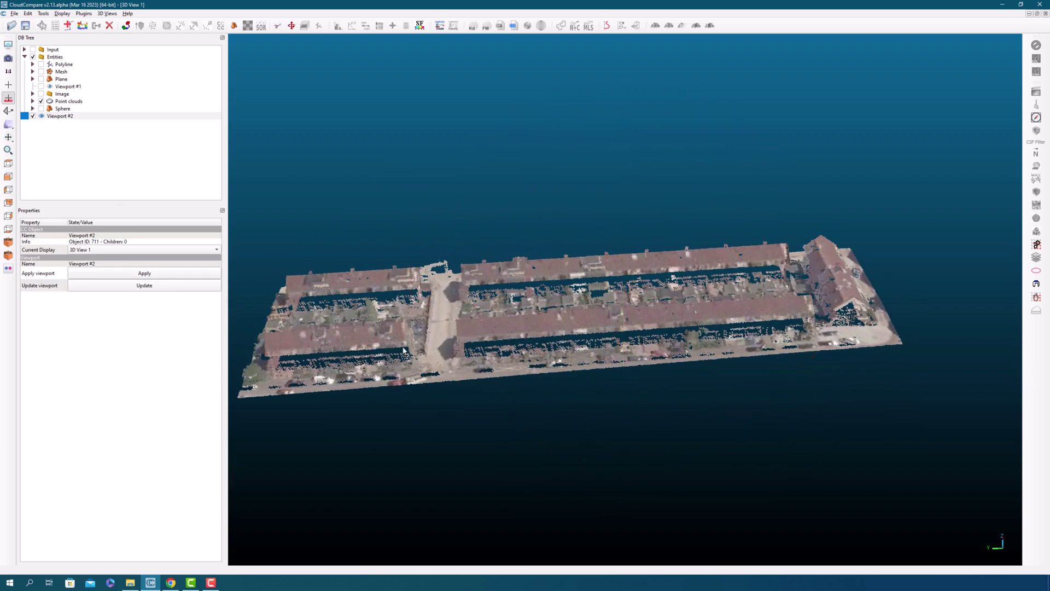
left_click(145, 273)
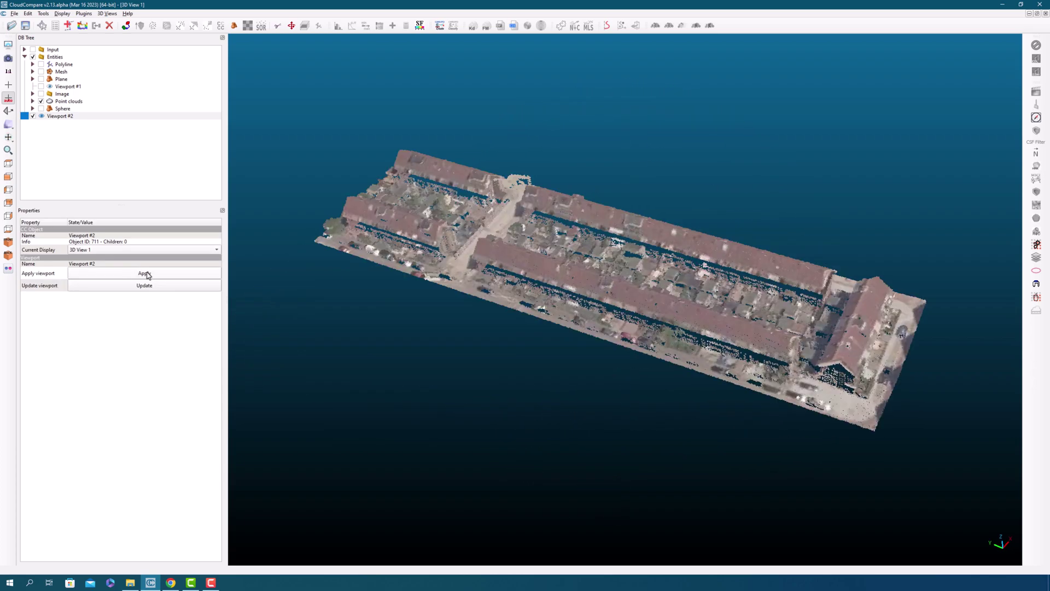
Step: Save Viewport #2 as the CloudCompare entities file Viewport #2.bin in the 03 Entities folder
left_click(61, 118)
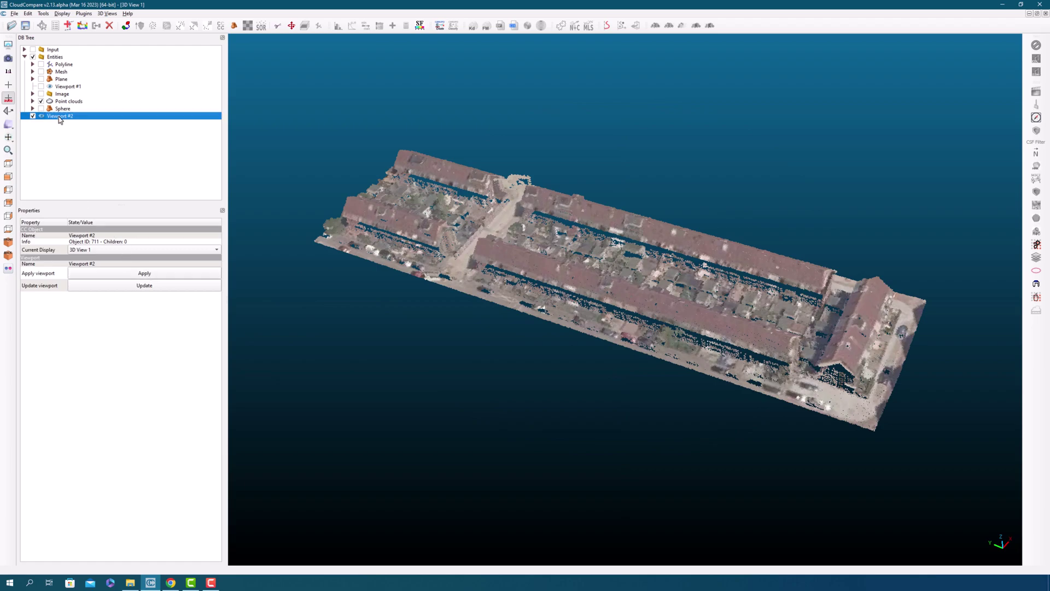
left_click(26, 26)
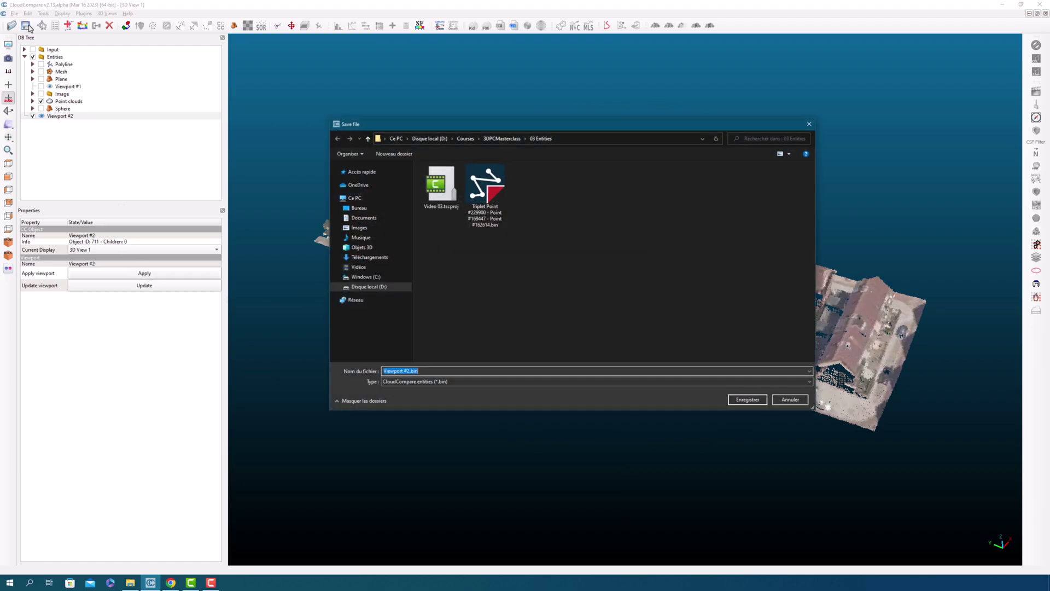
left_click(441, 382)
left_click(441, 382)
left_click(441, 383)
left_click(438, 389)
left_click(501, 372)
left_click(748, 400)
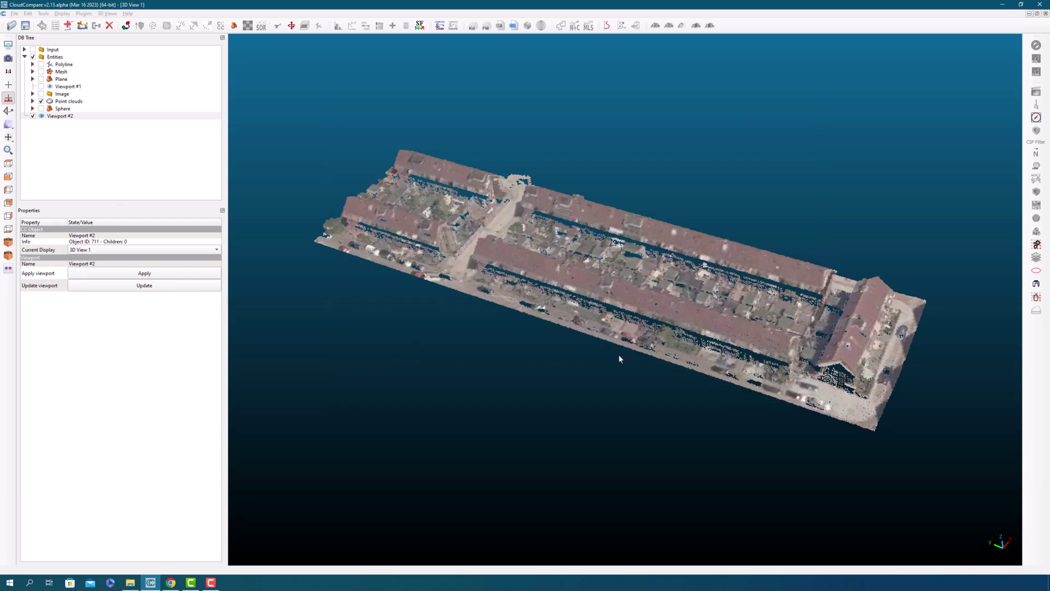
Step: Move Viewport #2 into the Entities group and switch off its visibility, keeping the point cloud displayed
left_click(60, 116)
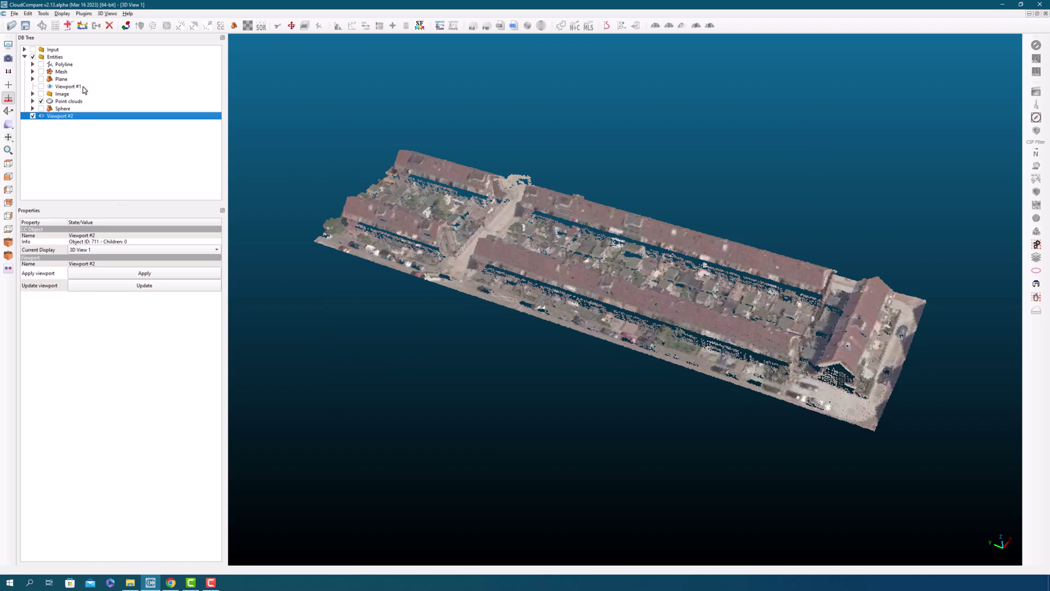
left_click_drag(61, 117, 61, 57)
left_click(42, 102)
left_click(42, 102)
left_click(41, 116)
Step: Show the point cloud from directly above, with the entire housing block centred in the 3D view
left_click(61, 102)
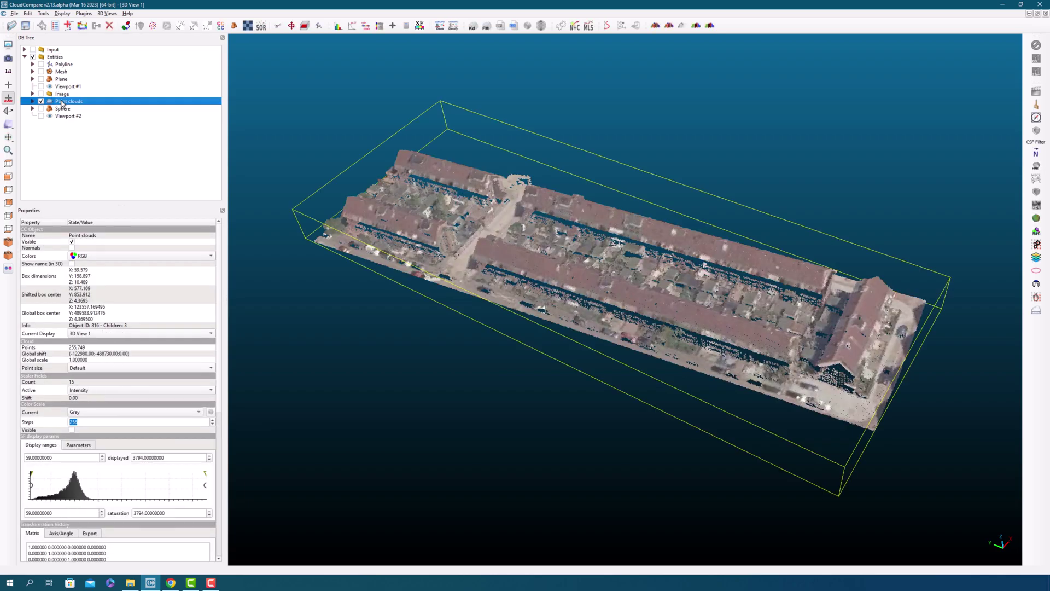
left_click(9, 164)
scroll(606, 258, "down", 3)
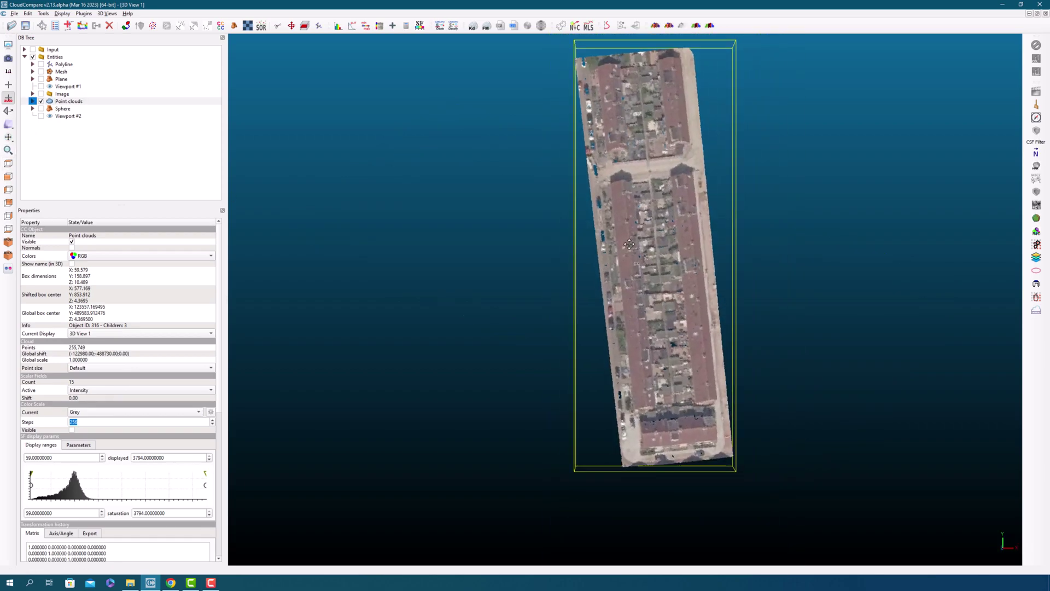
right_click_drag(630, 243, 607, 278)
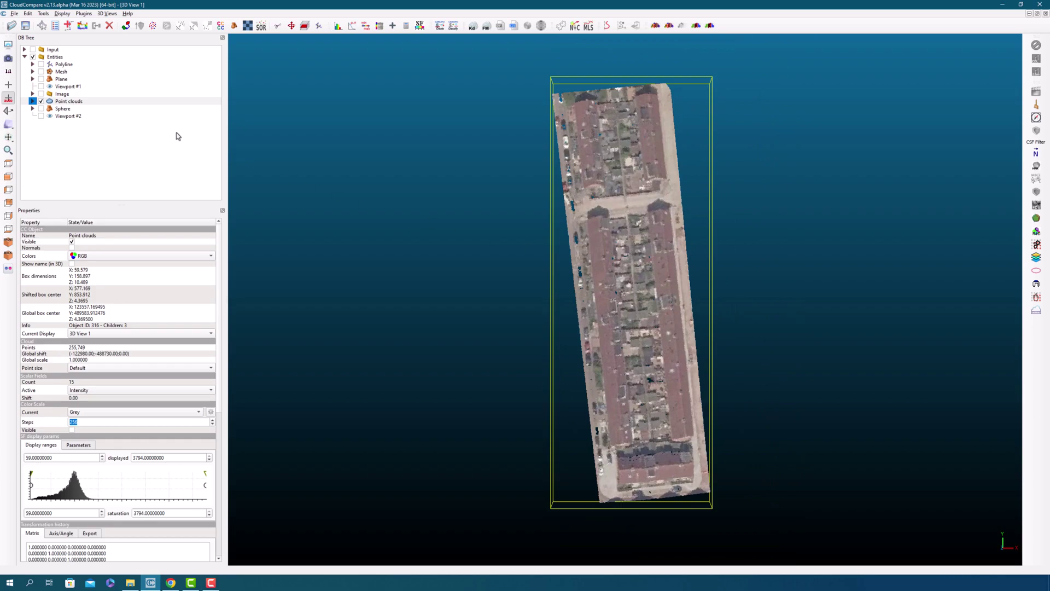
Step: Start Rasterize on the point cloud with a grid step of 0.06 and RGB as the active layer
left_click(98, 103)
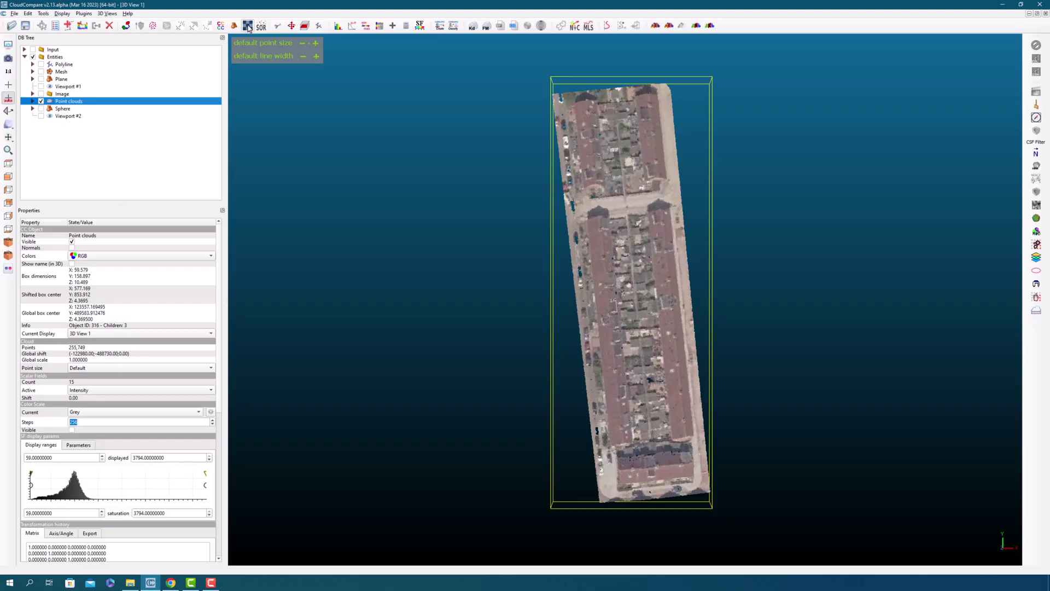
left_click(248, 26)
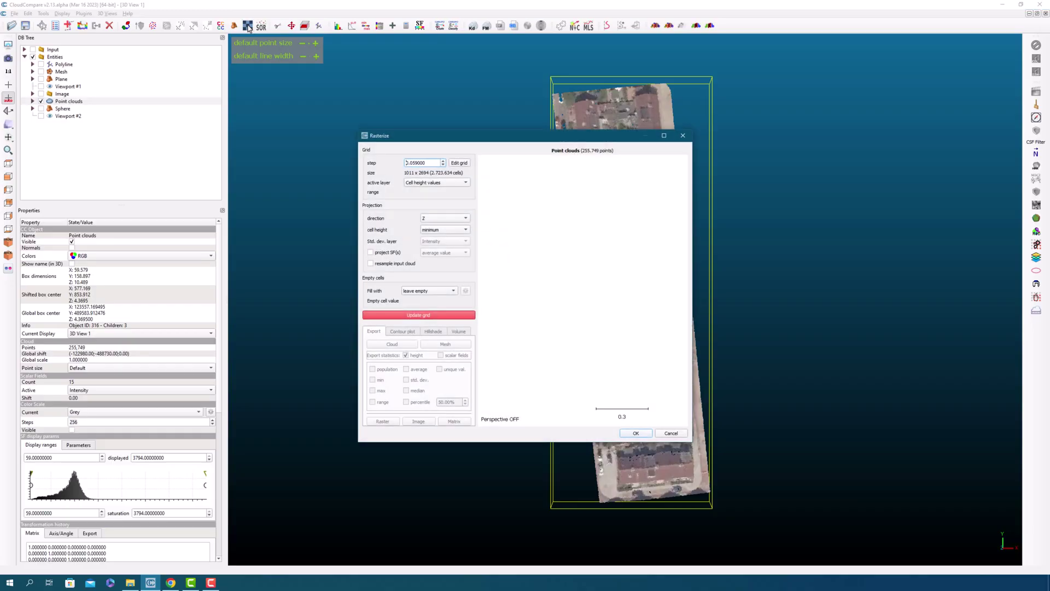
scroll(418, 163, "up", 1)
left_click(435, 183)
left_click(426, 192)
Step: Review the cell height projection options in the Rasterize settings, keeping minimum
left_click(455, 230)
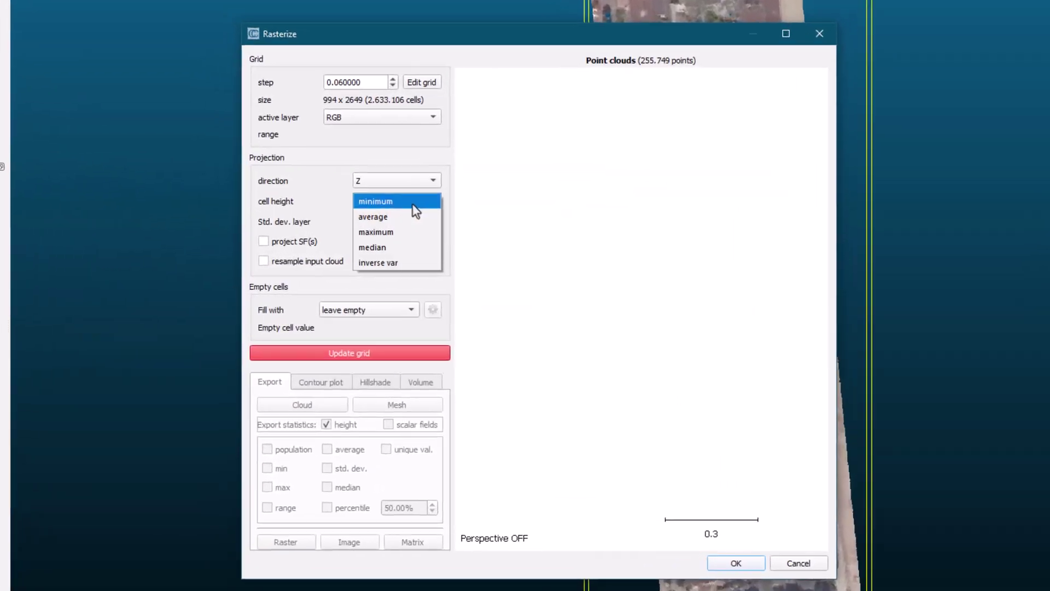
left_click(403, 197)
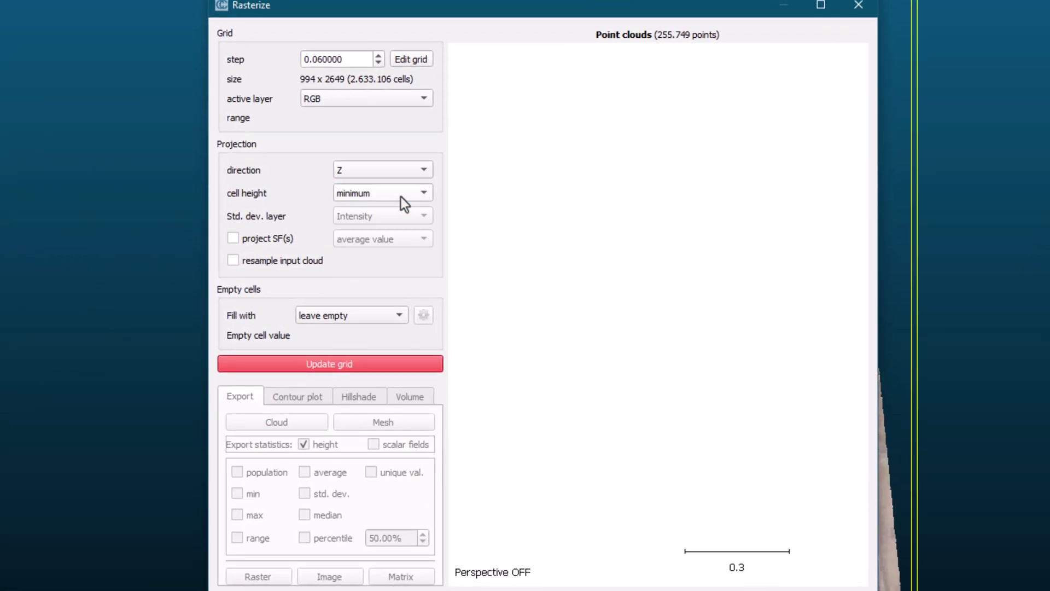
left_click(400, 196)
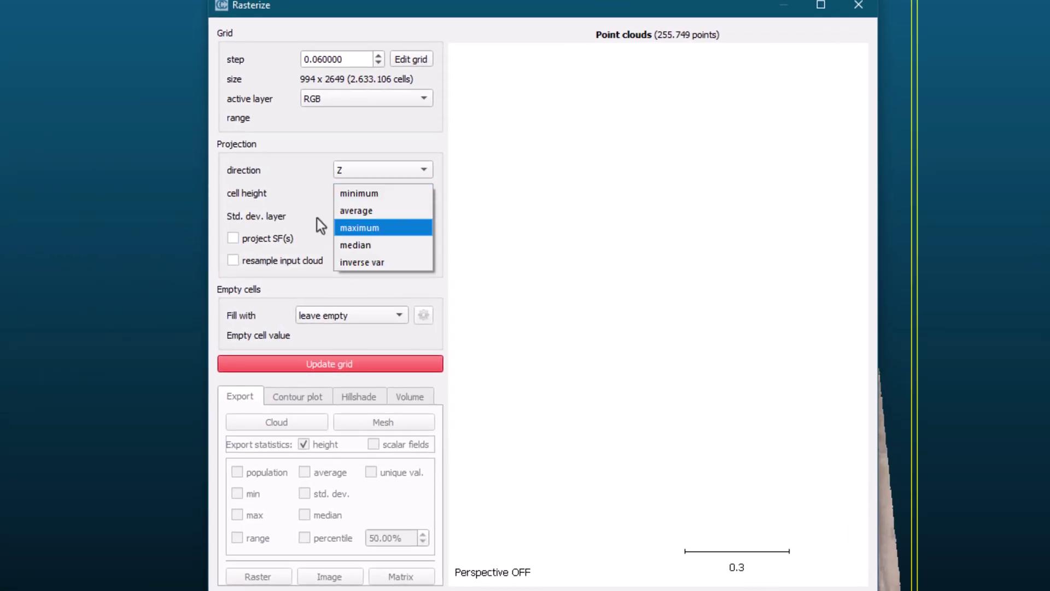
left_click(309, 245)
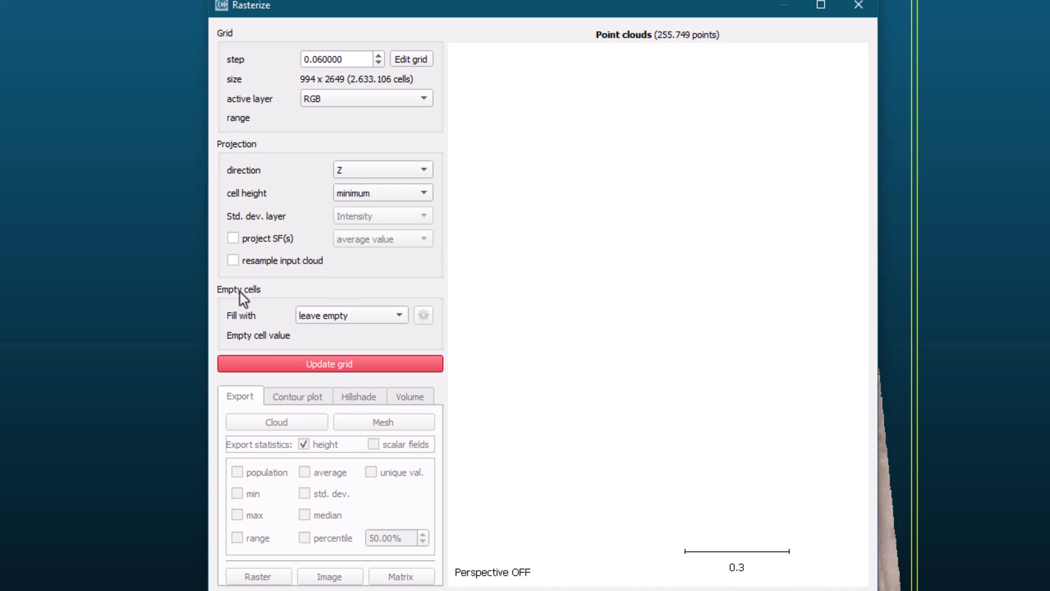
Step: Keep the empty cells set to leave empty, update the raster grid and inspect the resulting preview
left_click(340, 318)
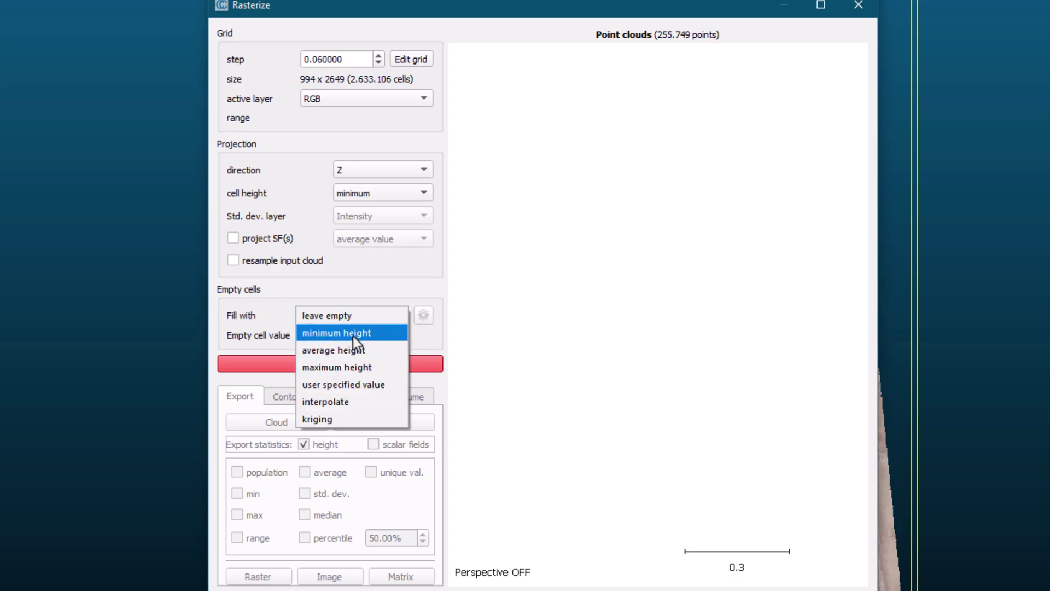
left_click(350, 319)
left_click(334, 363)
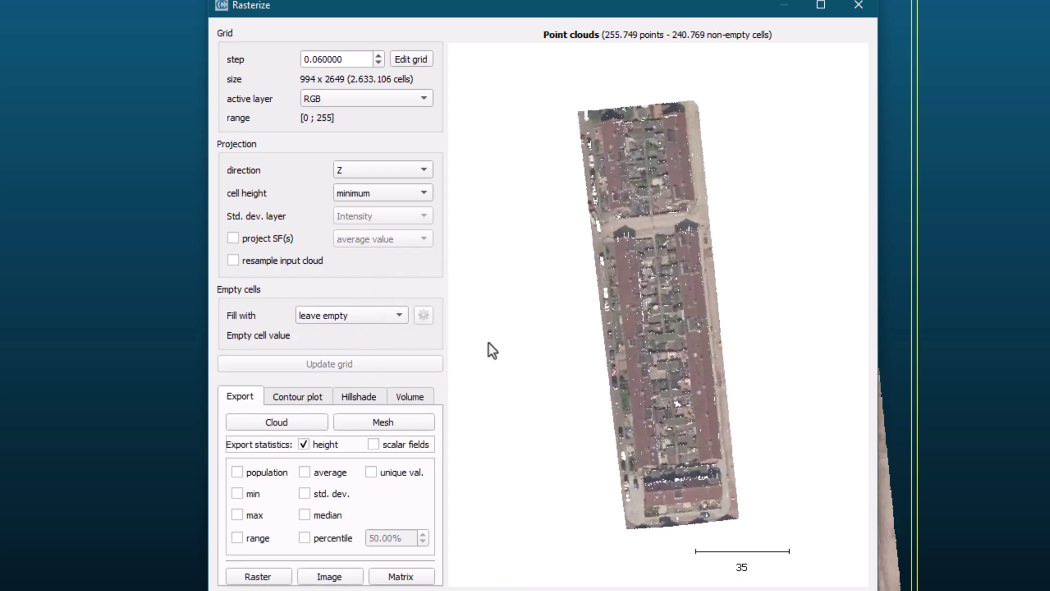
scroll(655, 291, "up", 5)
scroll(626, 286, "down", 4)
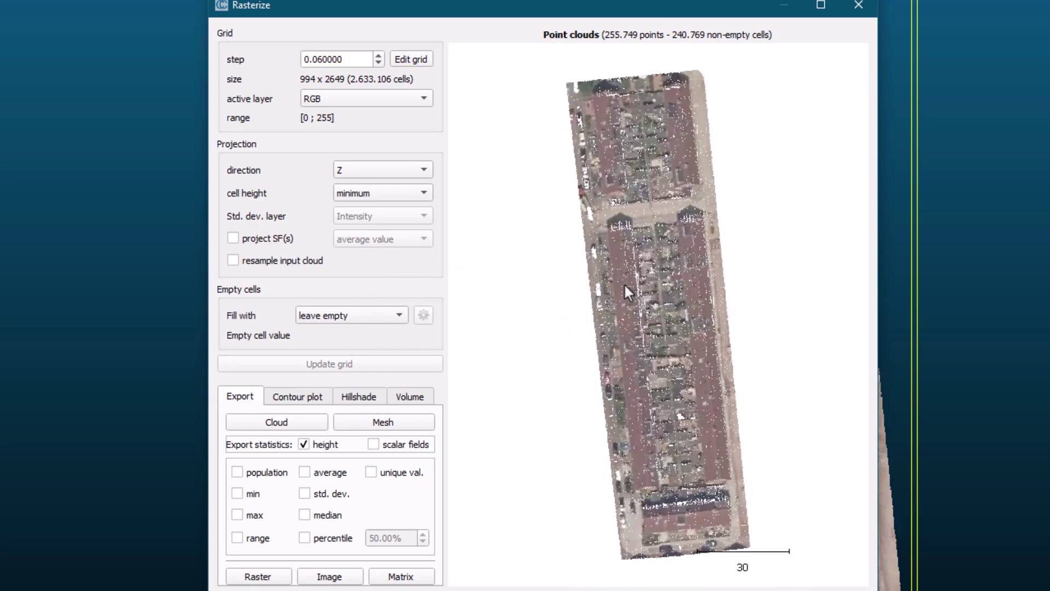
scroll(620, 221, "up", 2)
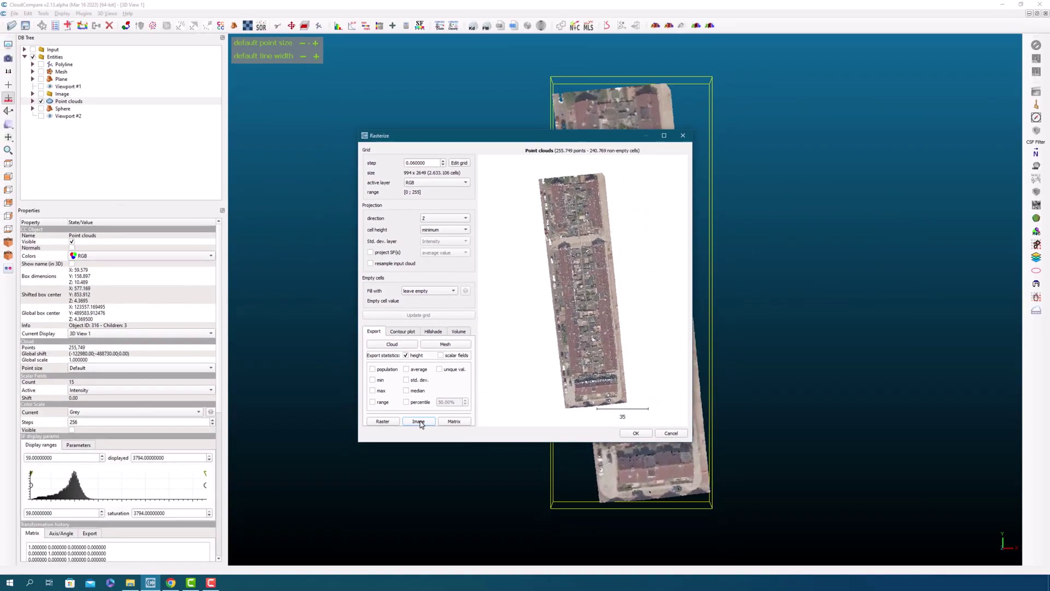
Step: Export the raster as image.png in the 03 Entities folder, overwriting the existing file, and finish Rasterize
left_click(328, 576)
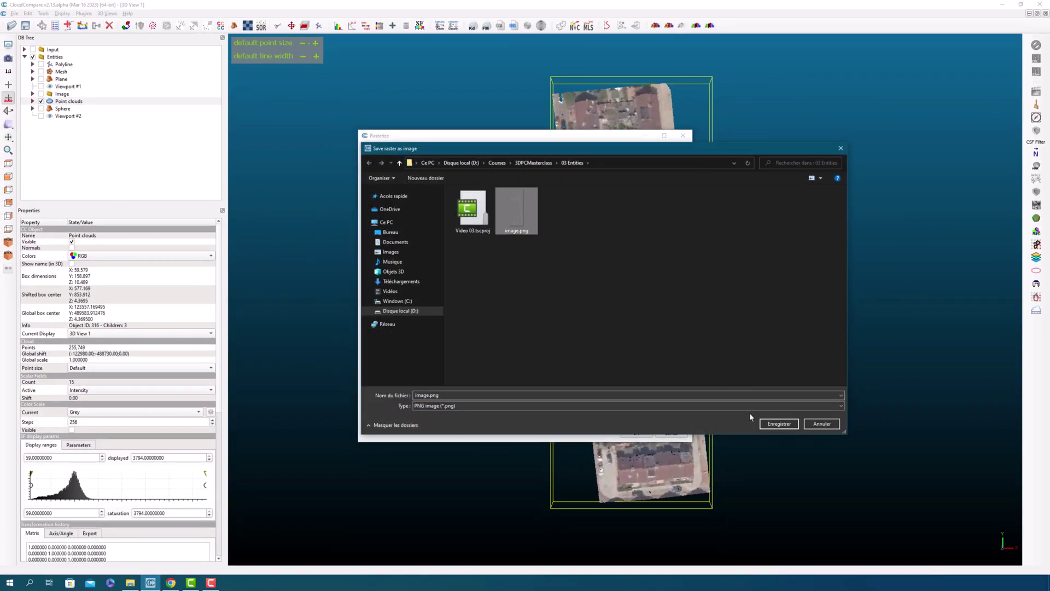
left_click(779, 423)
left_click(545, 291)
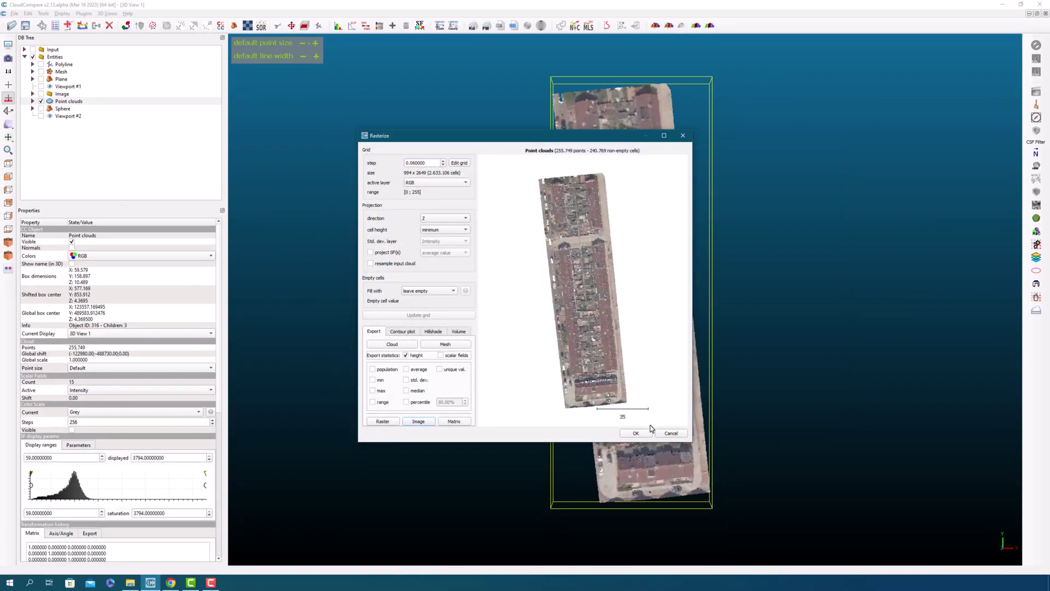
left_click(637, 434)
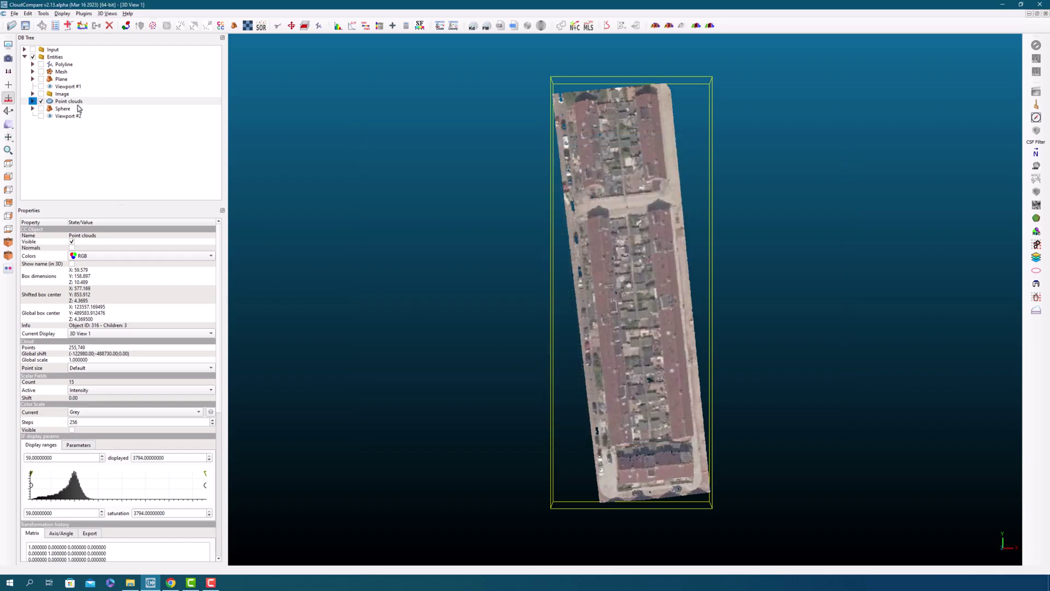
Step: Load the exported image.png into the scene and hide the point cloud so only the image is displayed
left_click(74, 101)
left_click(11, 26)
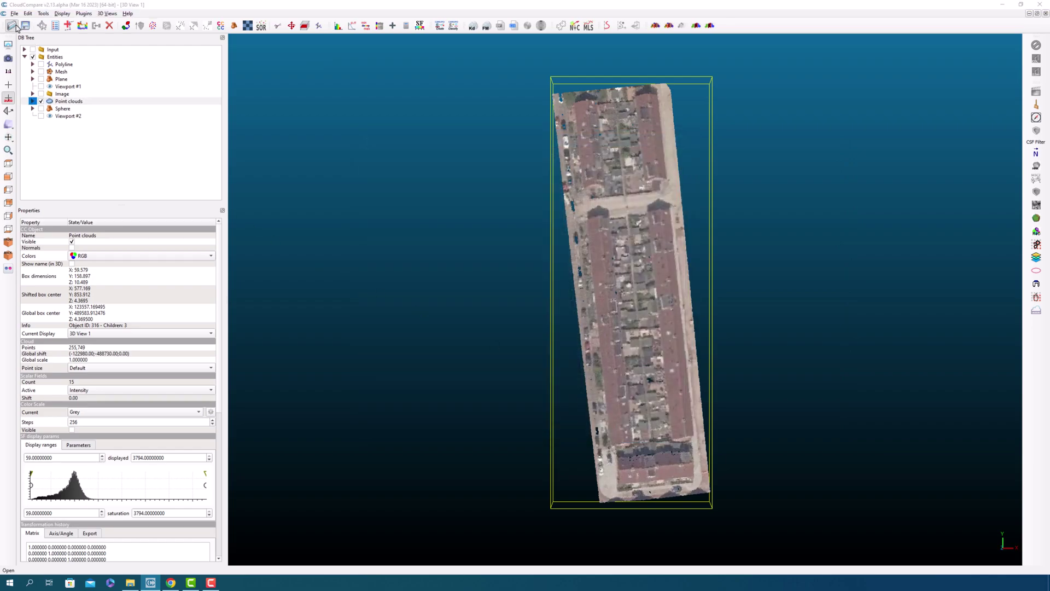
double_click(181, 75)
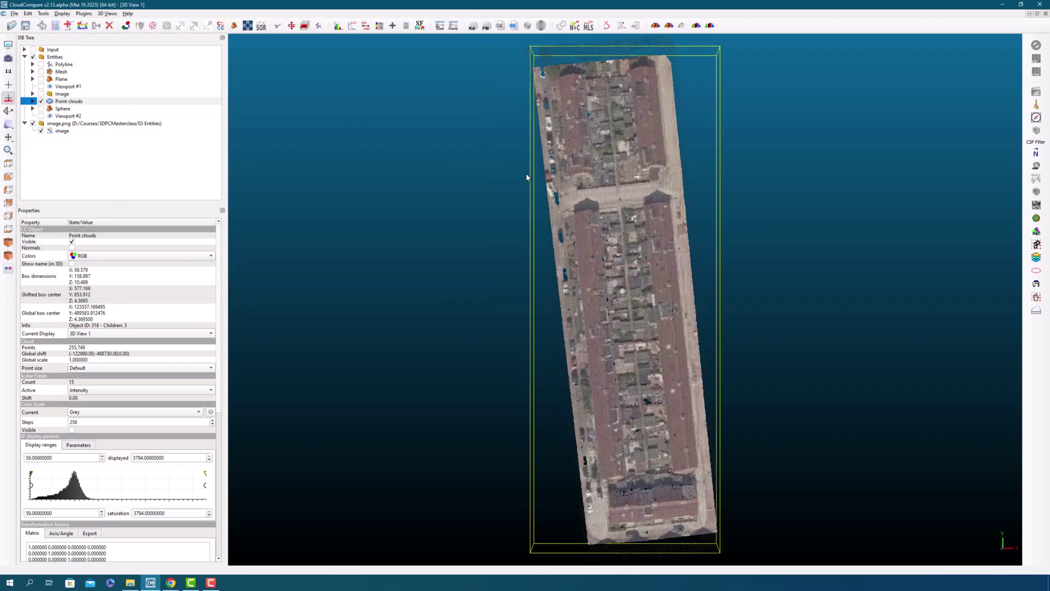
left_click(41, 101)
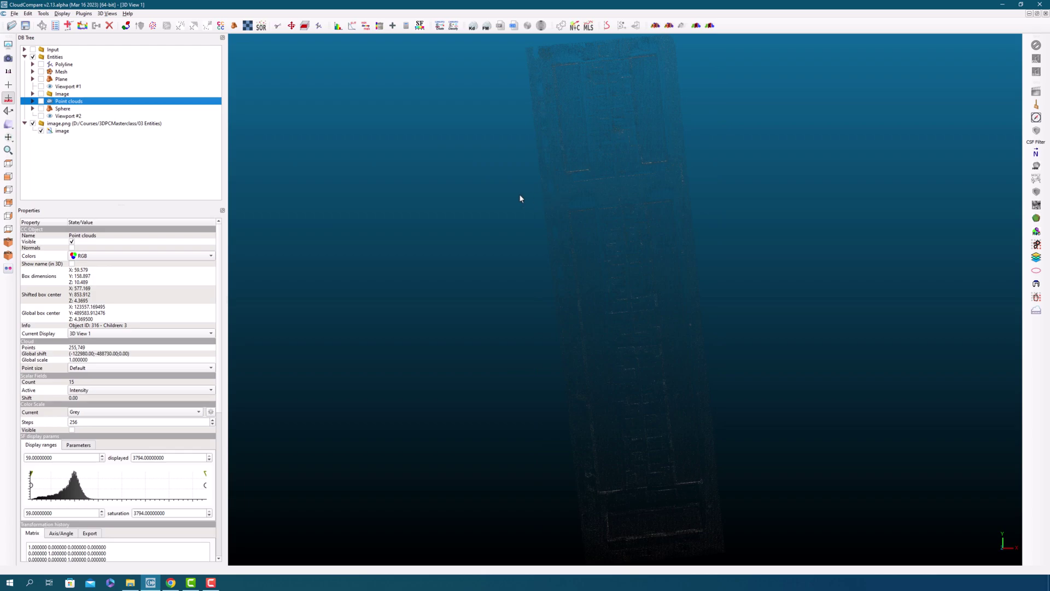
Step: Hide the image.png group and move it into the Entities group
left_click(68, 125)
left_click(25, 125)
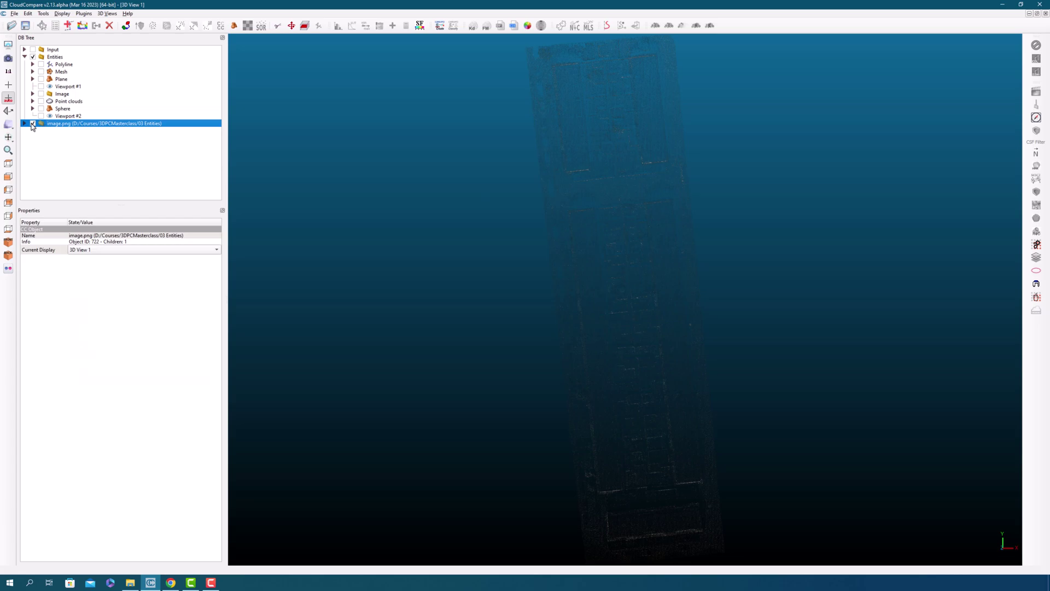
left_click(32, 125)
left_click_drag(61, 126, 56, 62)
Step: Briefly display the point cloud again, leaving both it and the image.png group hidden
left_click(42, 102)
left_click(74, 102)
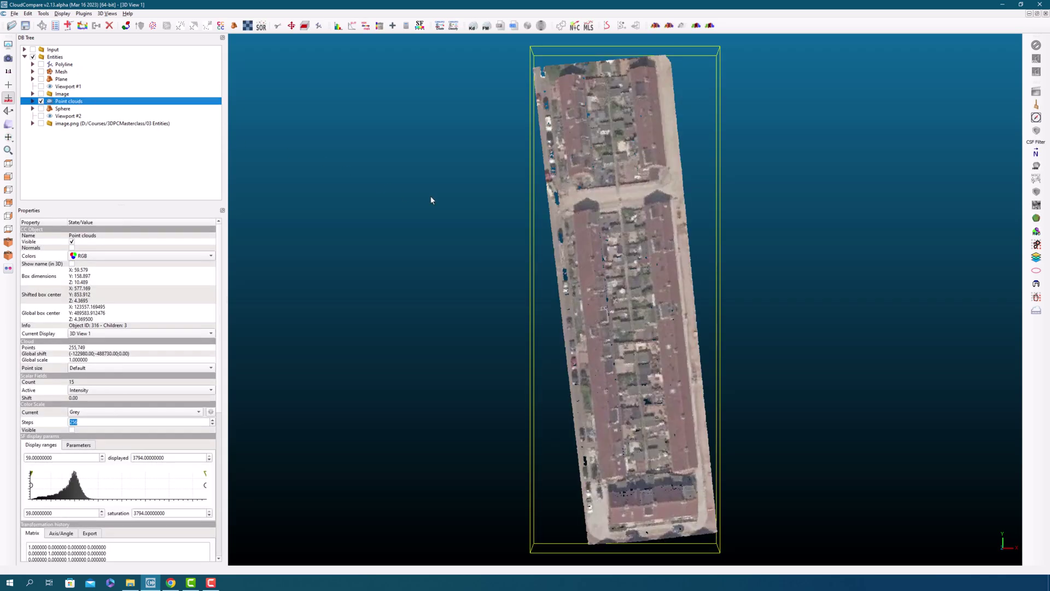
left_click(41, 102)
left_click(41, 124)
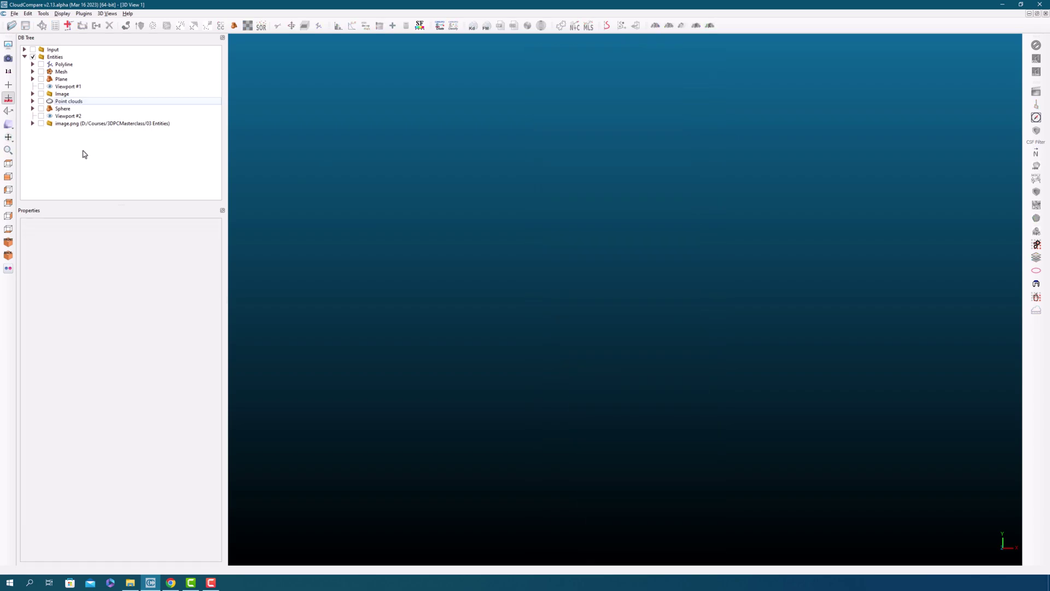
Step: Save all entities of the DB Tree together as a CloudCompare BIN file named All_entities
key("ctrl+a")
left_click(26, 25)
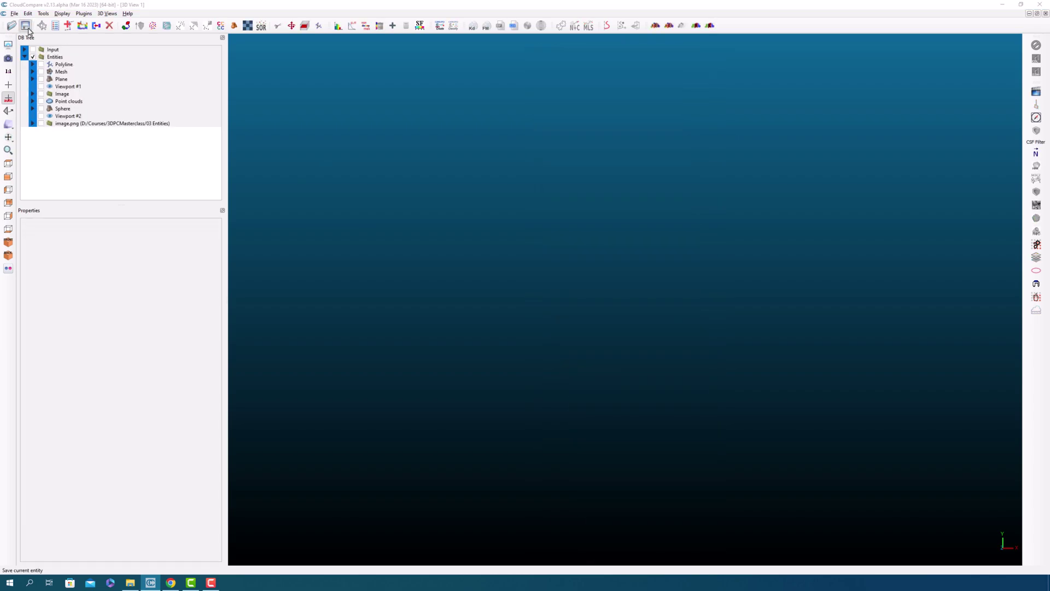
left_click_drag(194, 14, 571, 138)
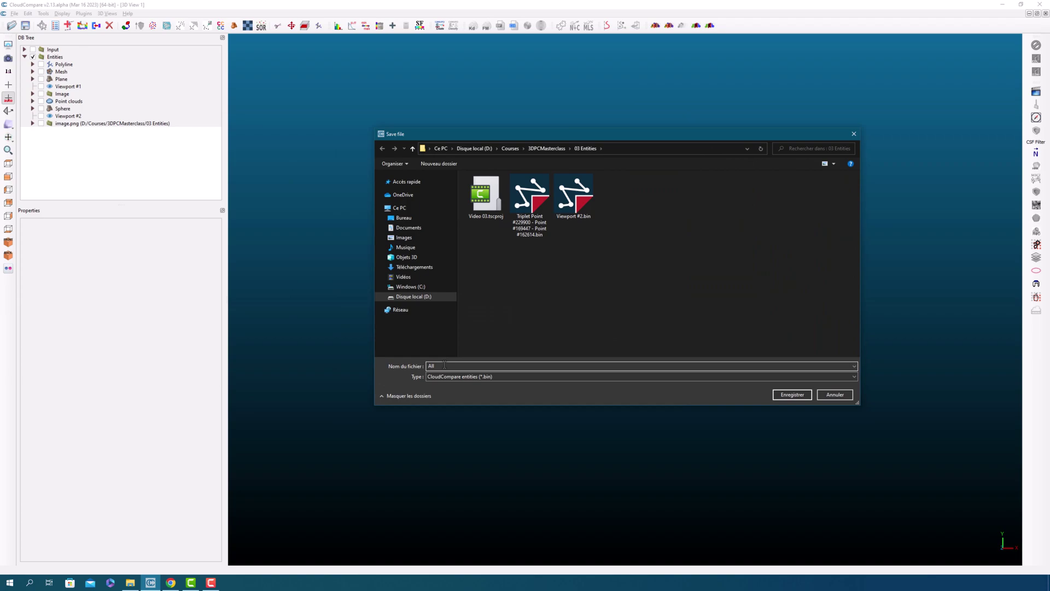
type("All_entities")
left_click(778, 396)
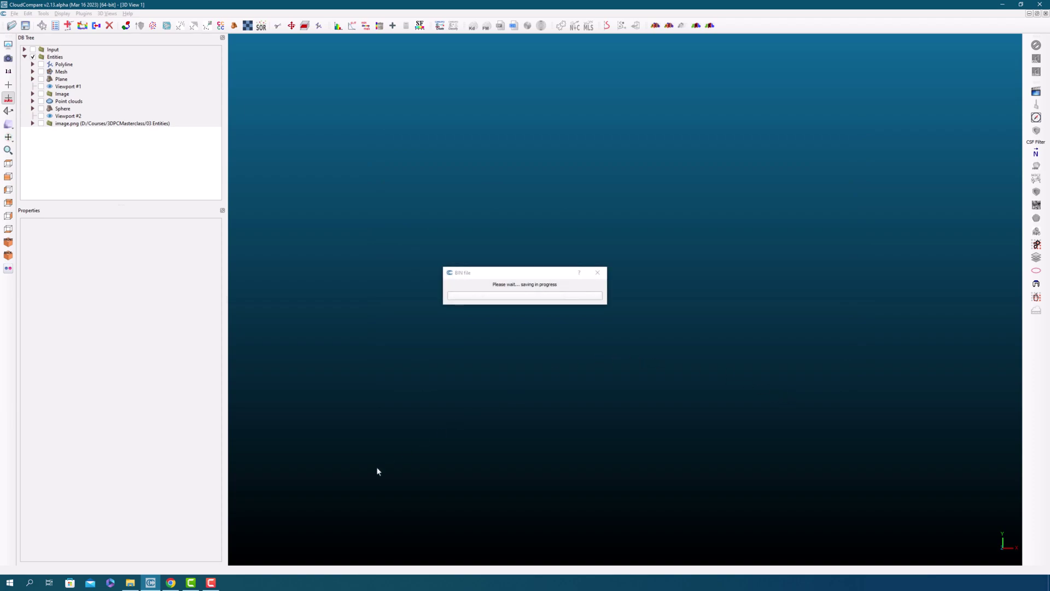